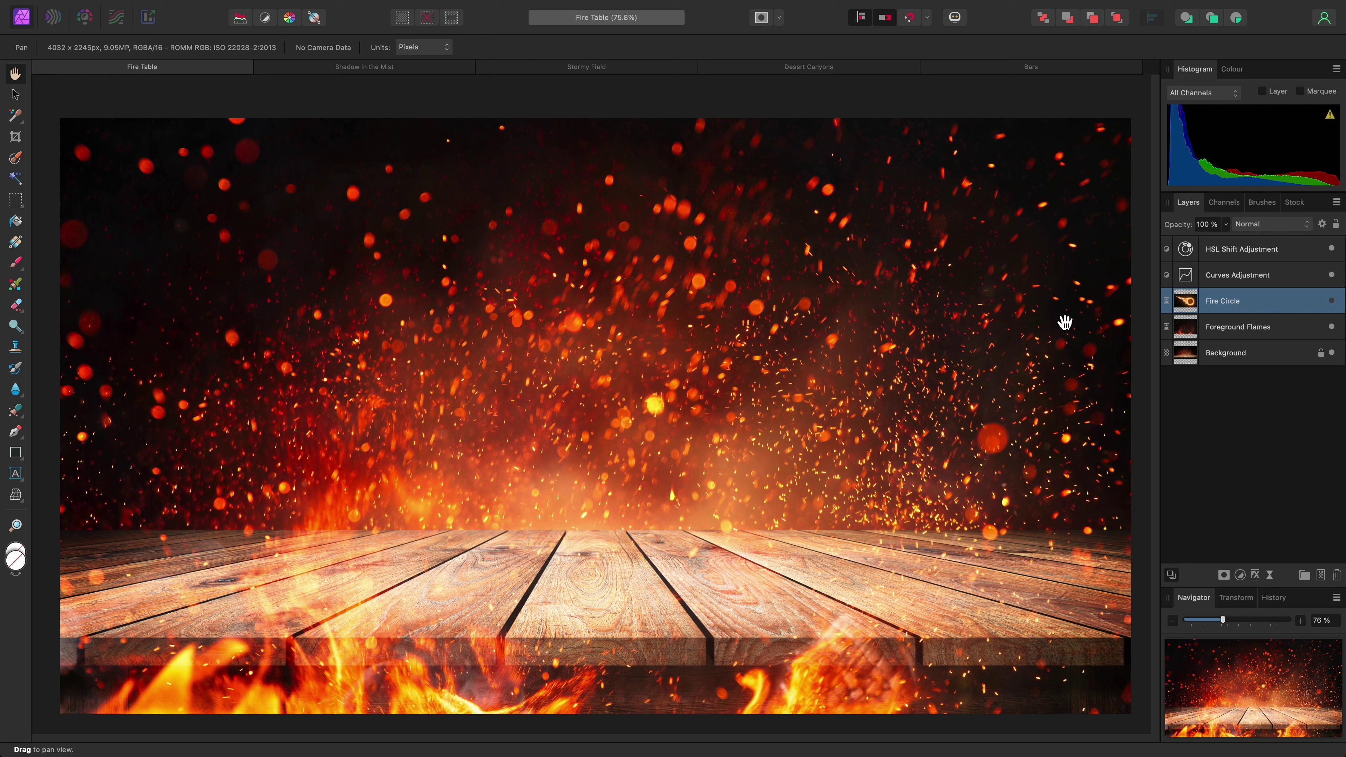
# Make the Fire Circle layer visible and set its blend mode to Screen at 100% opacity.
pyautogui.click(1331, 301)
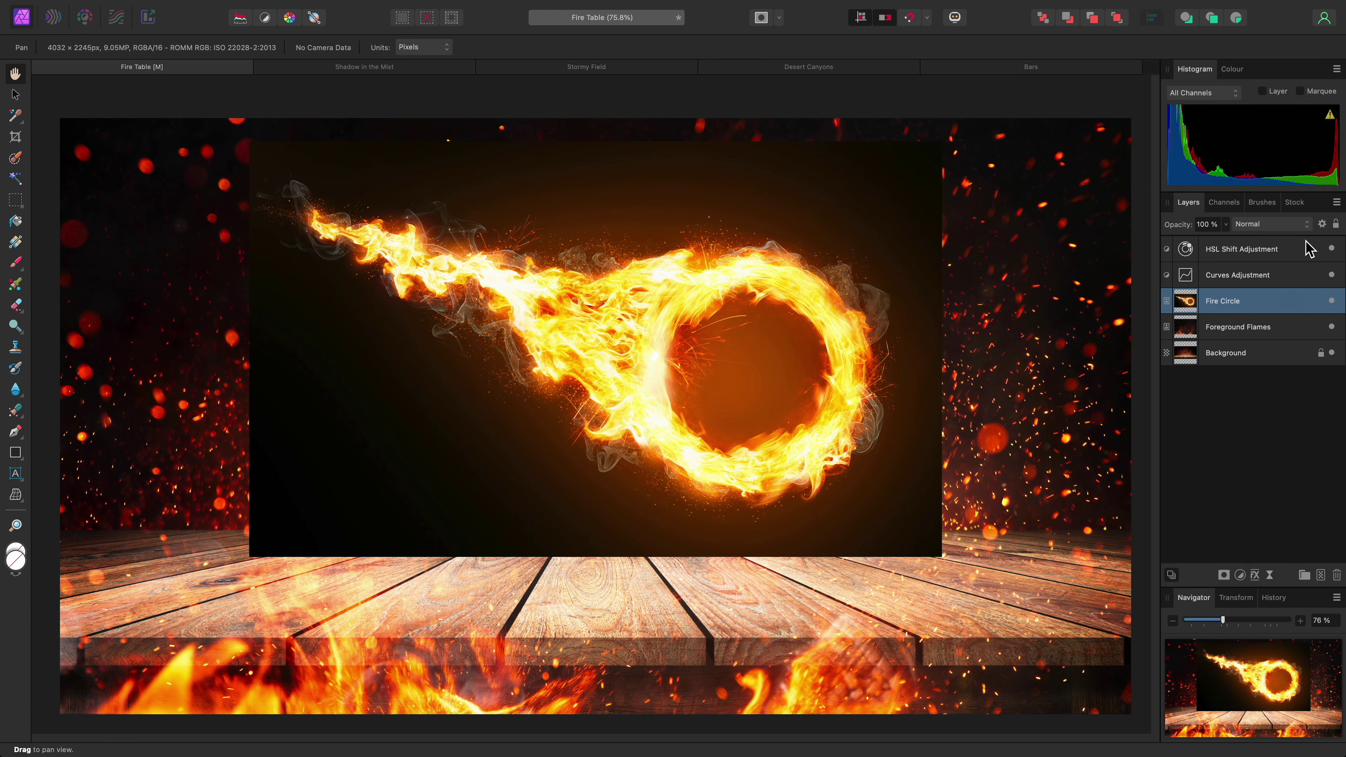
pyautogui.click(1303, 224)
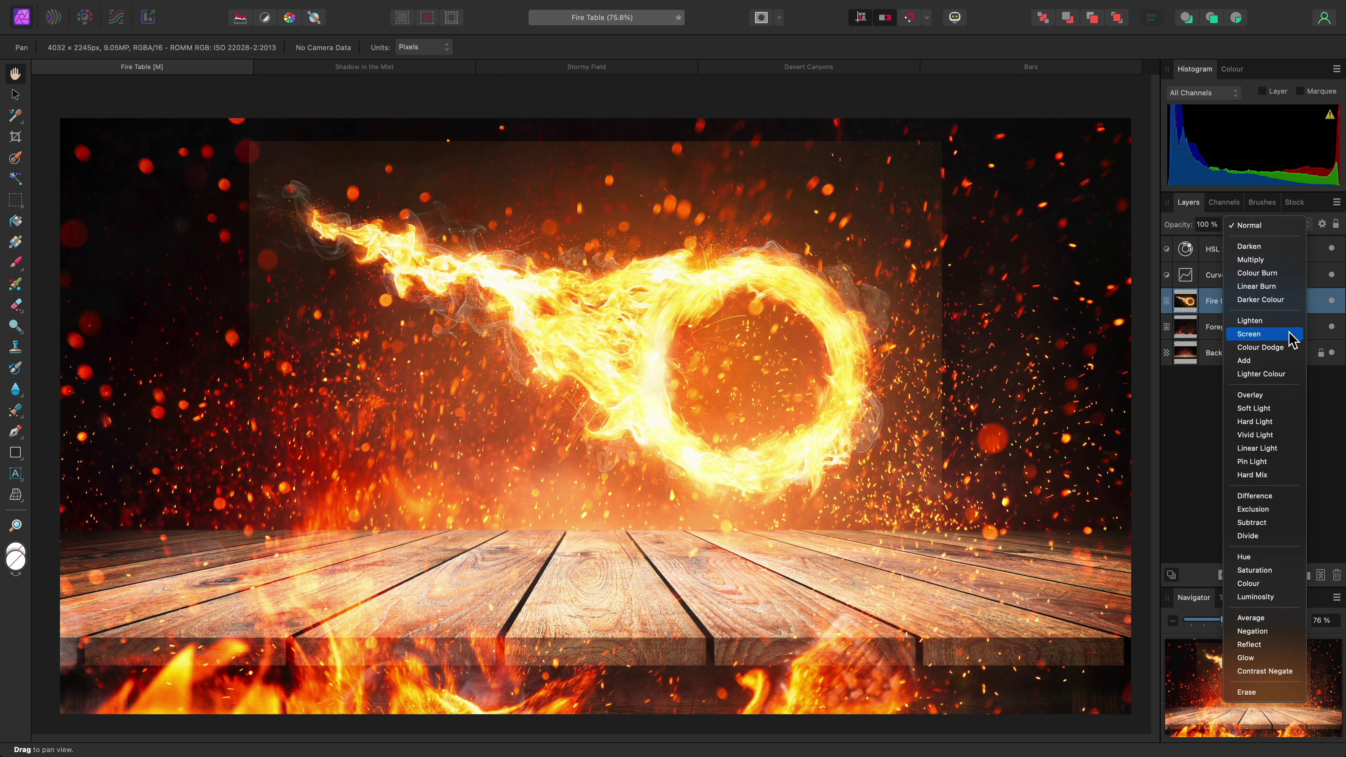
pyautogui.click(1291, 335)
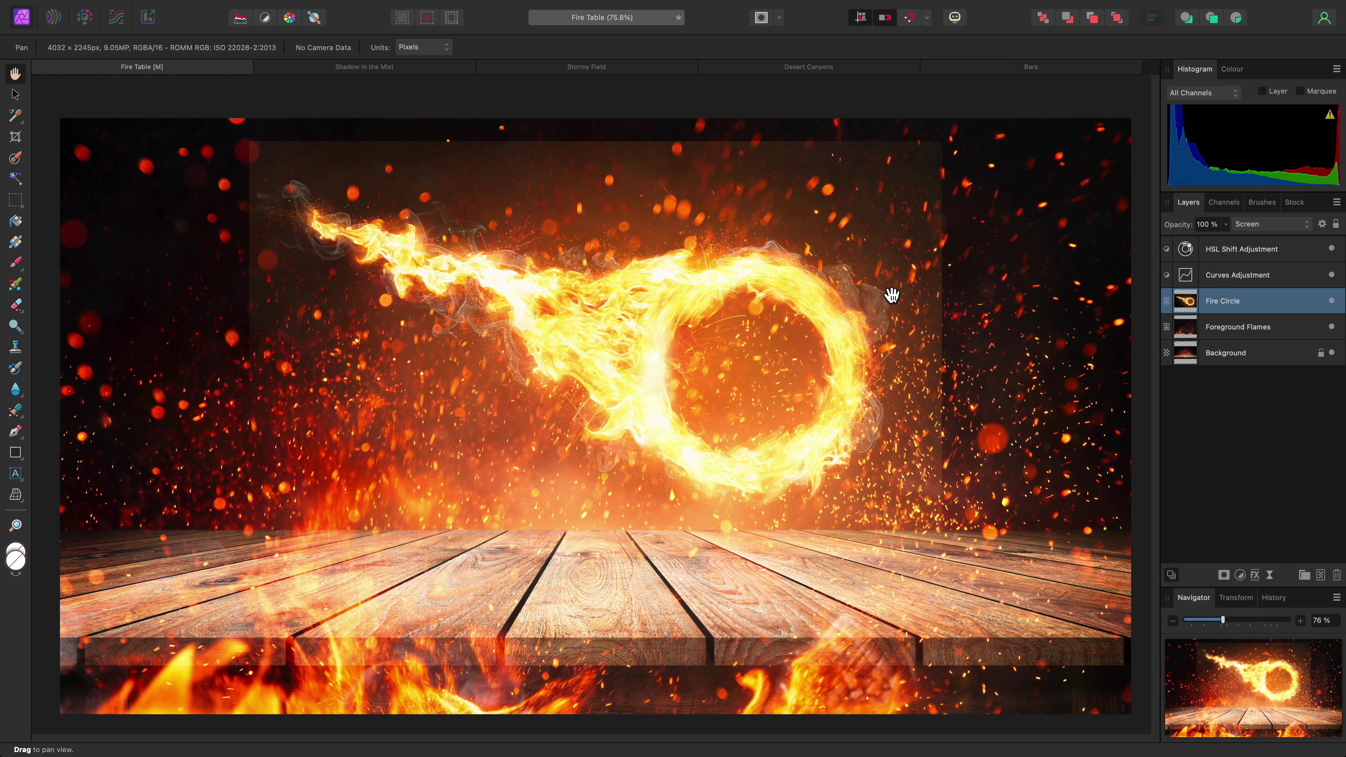
pyautogui.keyDown('alt'); pyautogui.scroll(6, 895, 268); pyautogui.keyUp('alt')
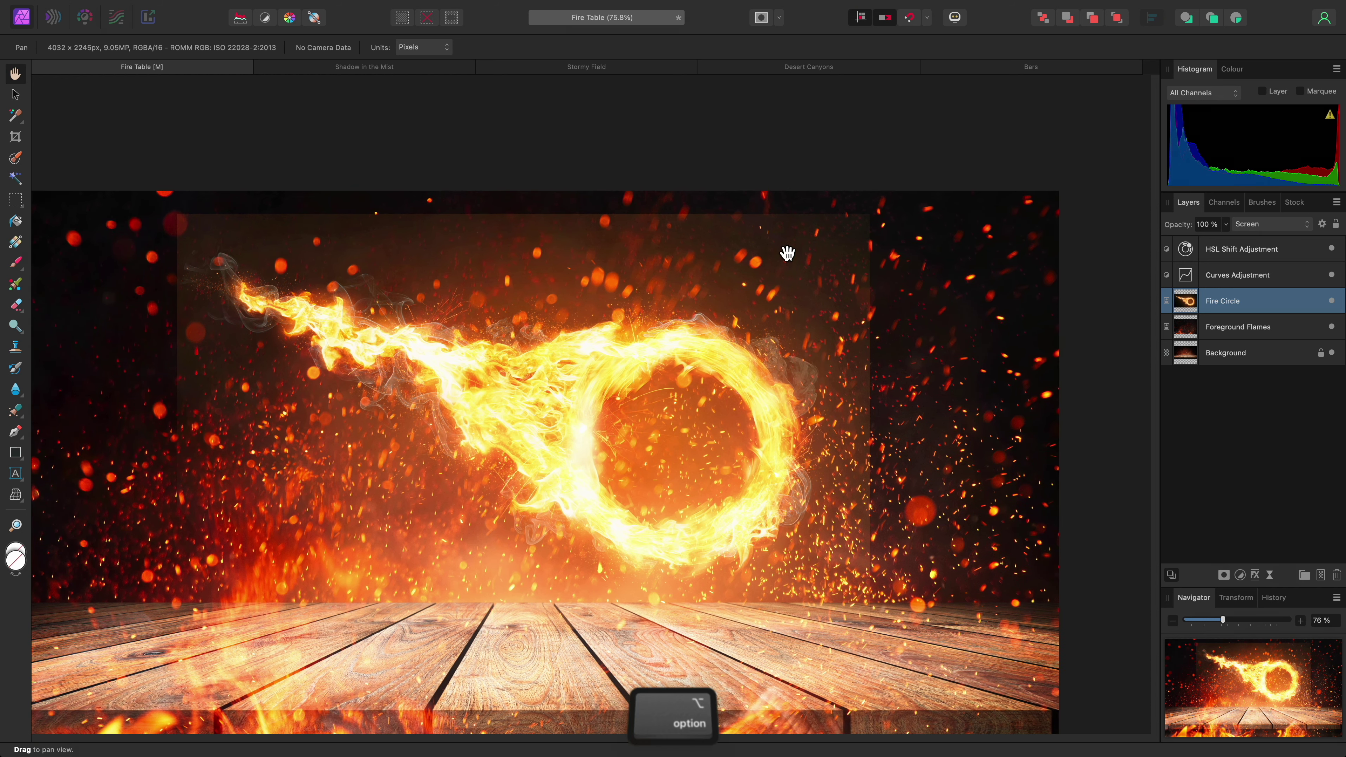
pyautogui.keyDown('alt'); pyautogui.scroll(5, 777, 340); pyautogui.keyUp('alt')
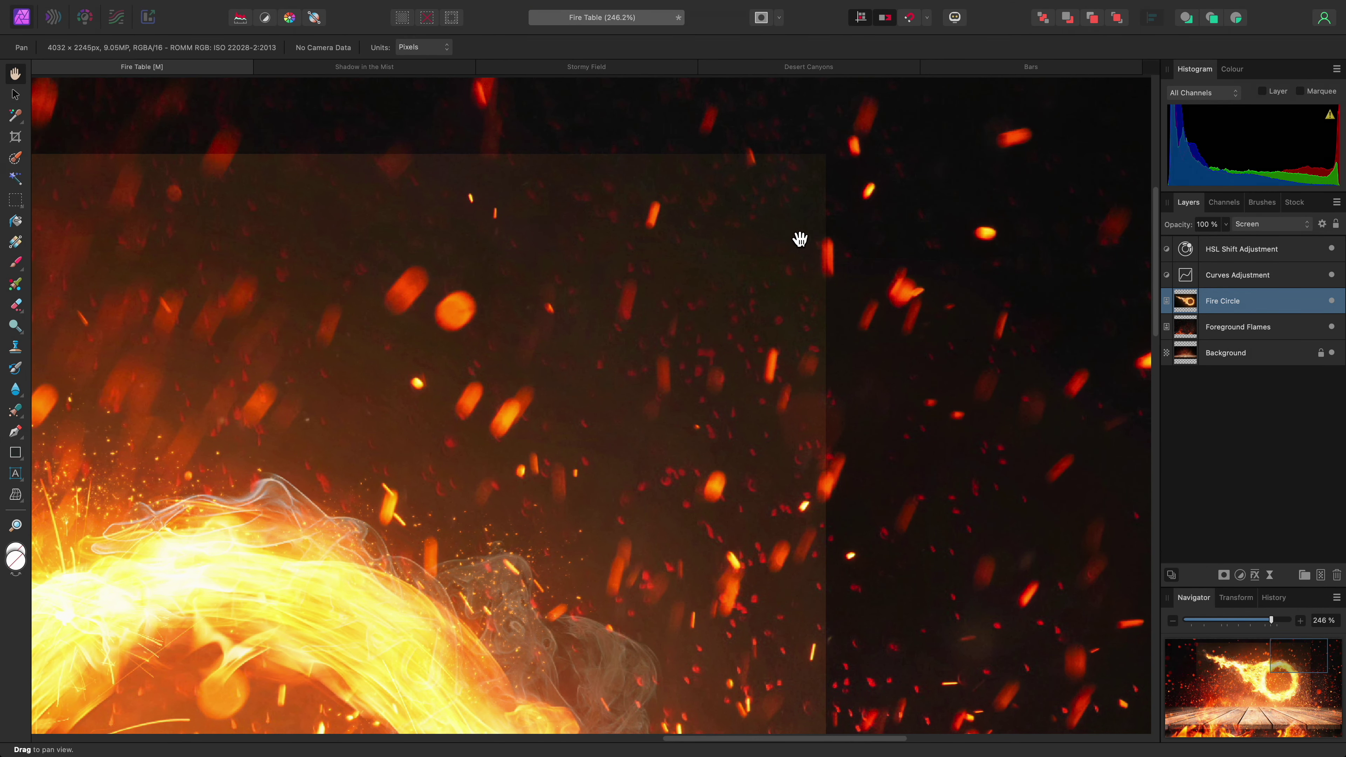
# In Fire Circle's Blend Options, raise the Source range's left point to 60% output.
pyautogui.click(1323, 225)
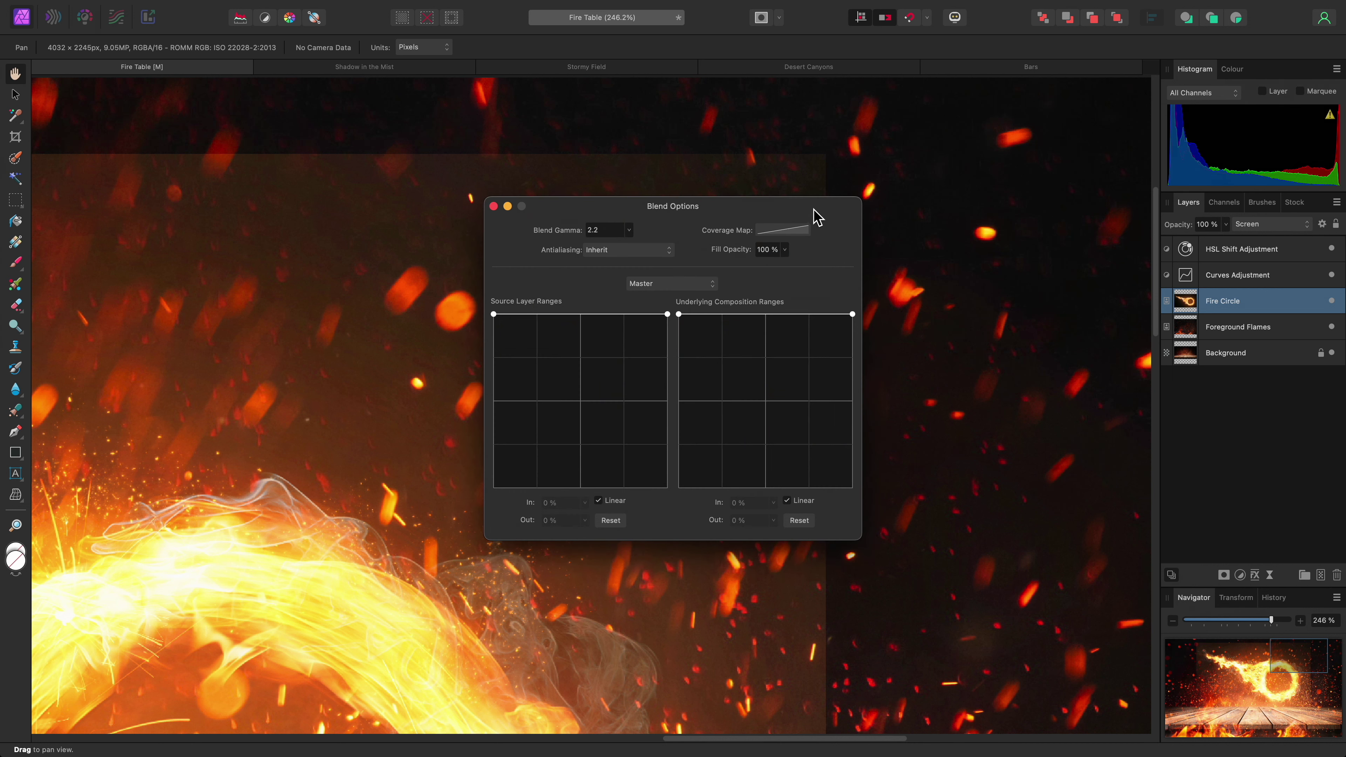
pyautogui.moveTo(814, 210); pyautogui.dragTo(1092, 110)
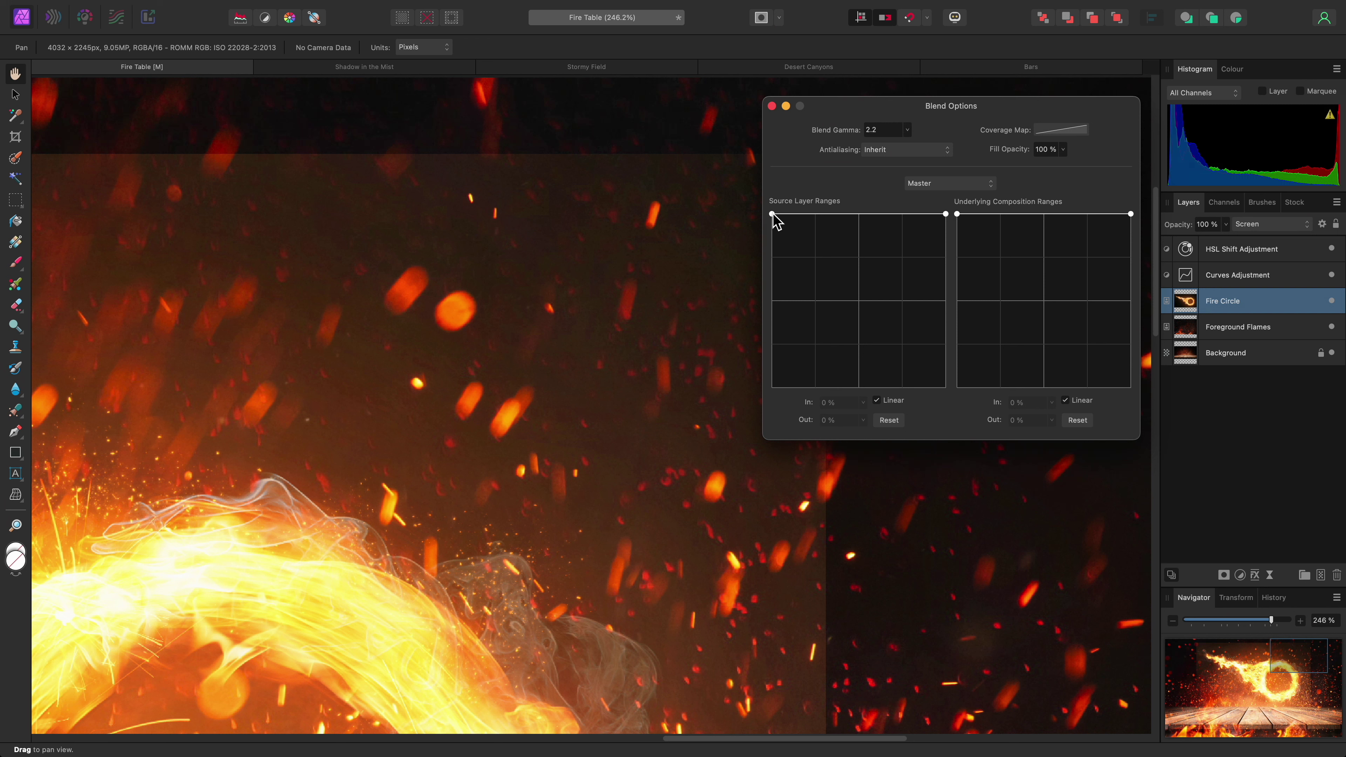
pyautogui.moveTo(773, 214); pyautogui.dragTo(749, 393)
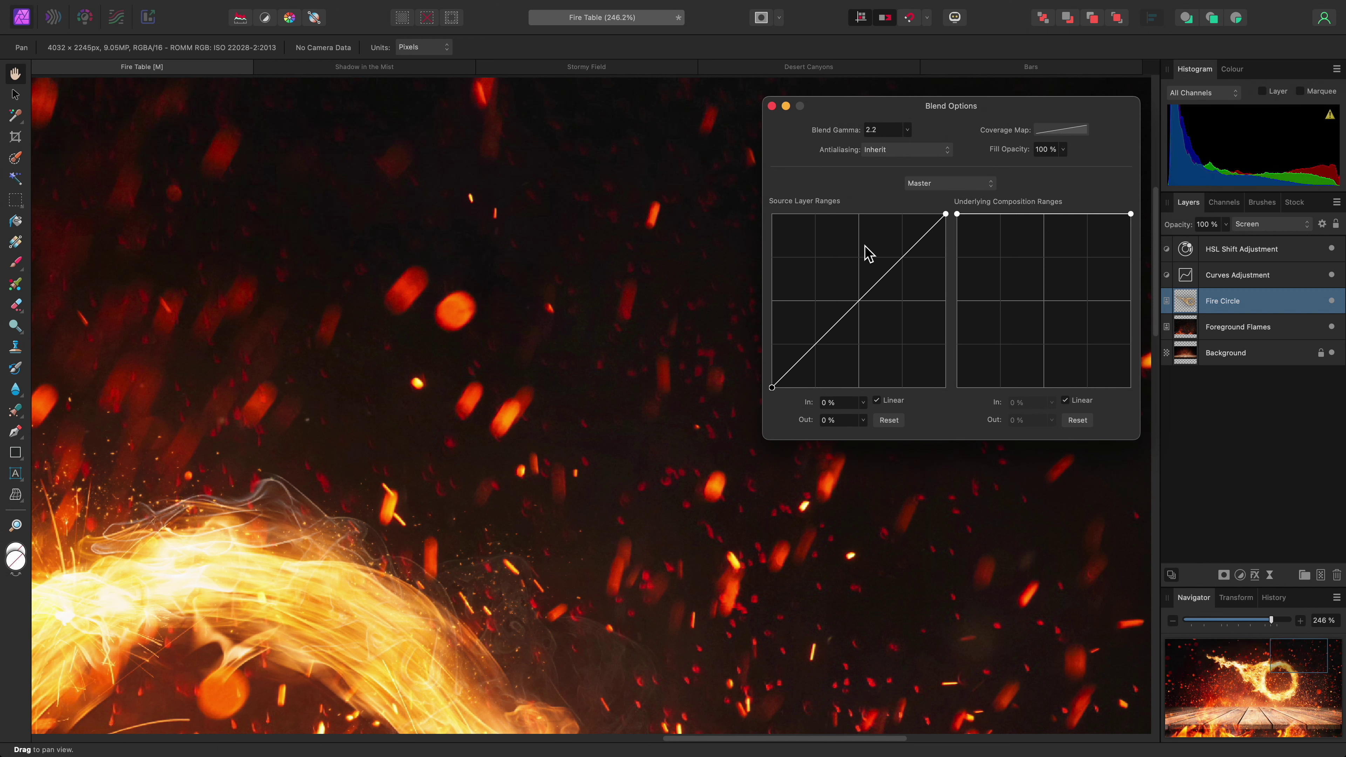
pyautogui.scroll(5, 659, 283)
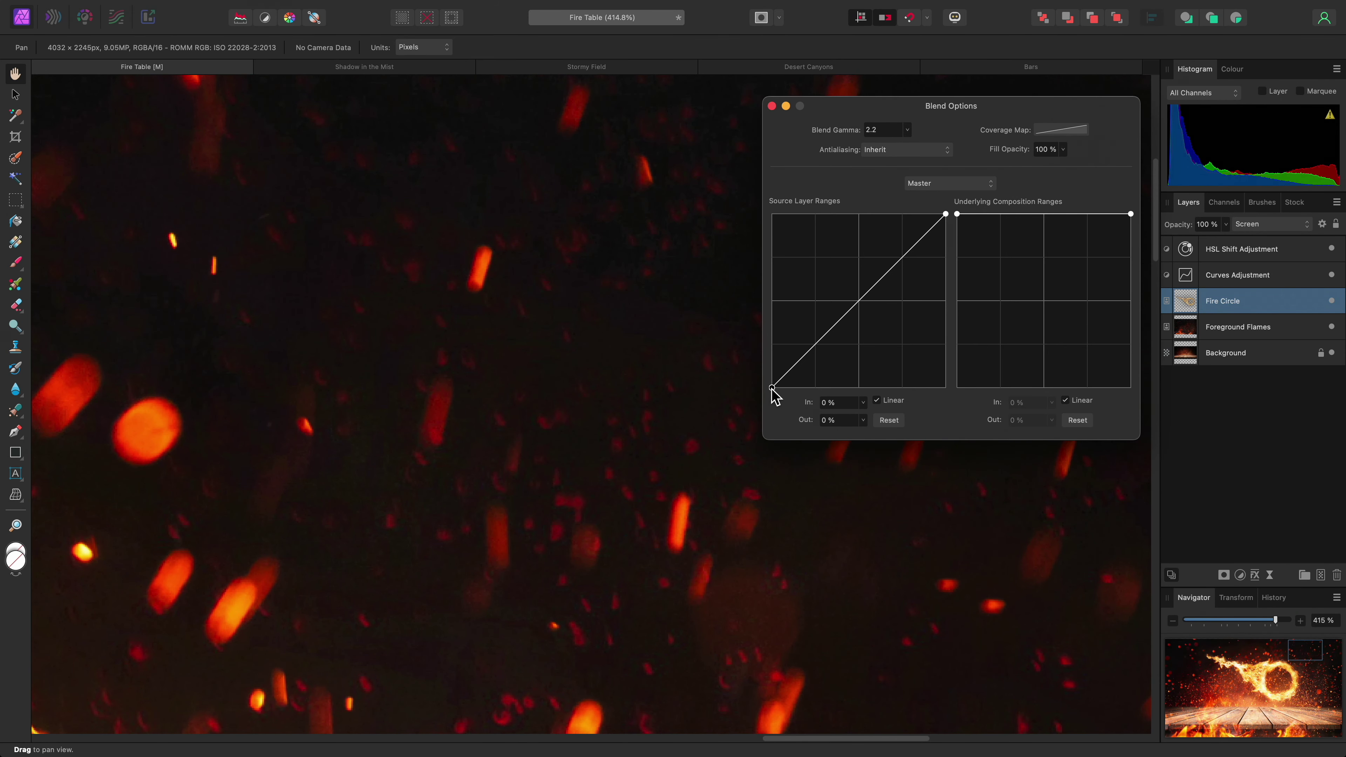
pyautogui.moveTo(772, 389); pyautogui.dragTo(773, 283)
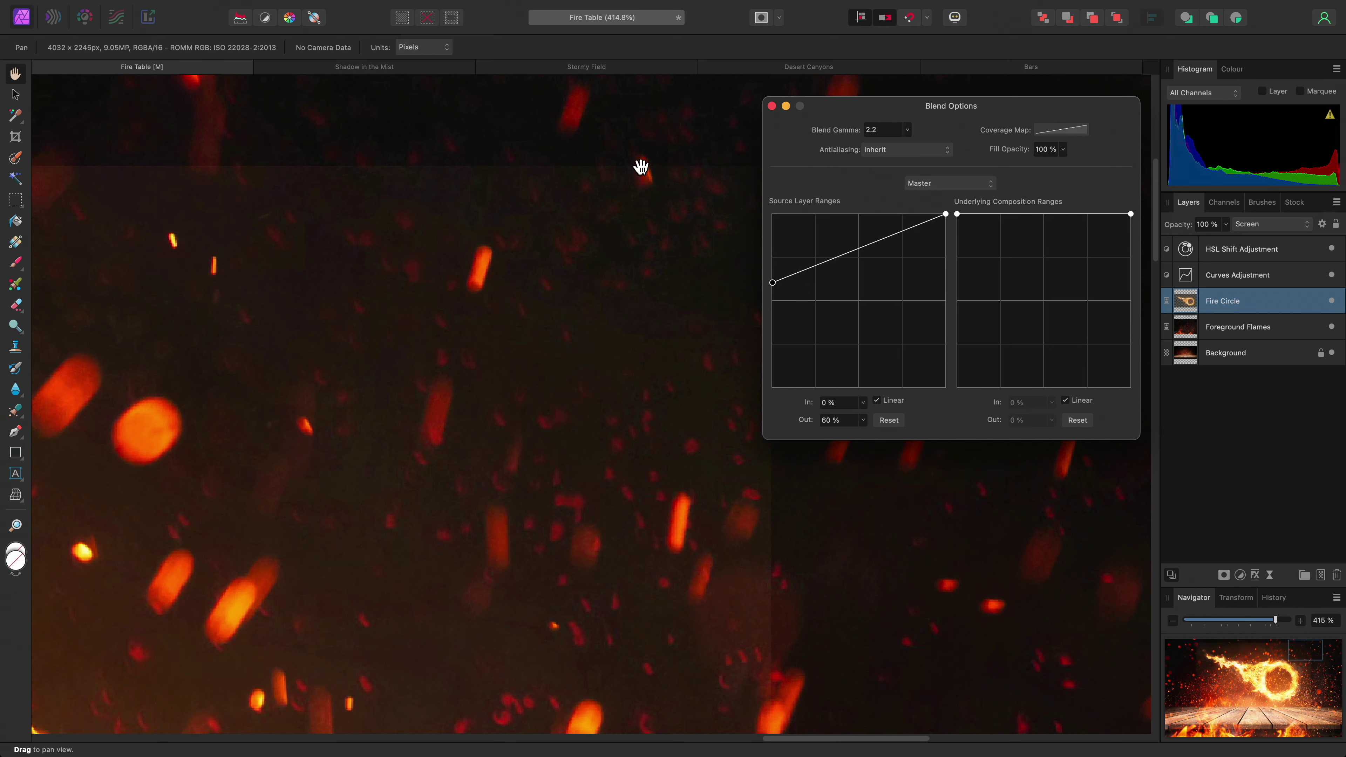
# Reset the Source range's left point to 0% output and add a raised node on the curve.
pyautogui.moveTo(772, 283); pyautogui.dragTo(773, 421)
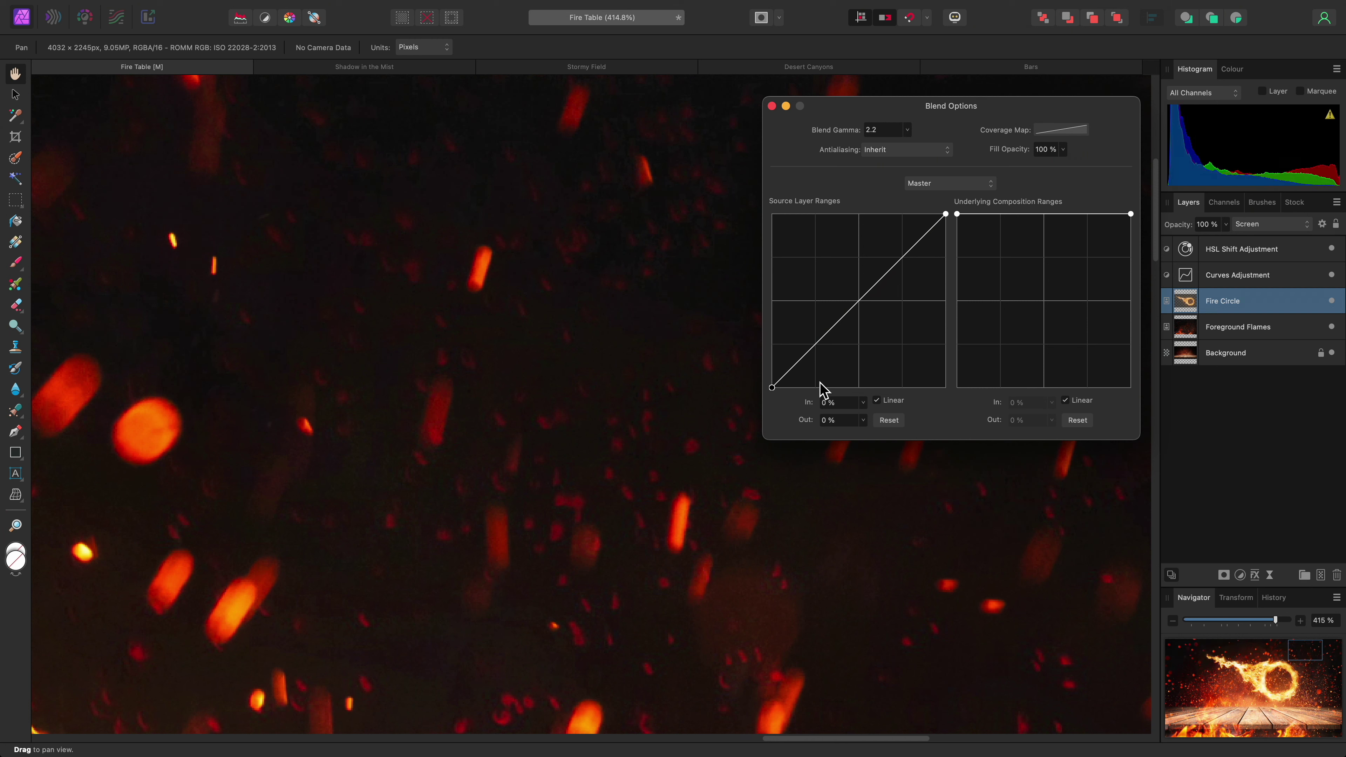
pyautogui.moveTo(822, 351); pyautogui.dragTo(833, 246)
pyautogui.scroll(-8, 616, 529)
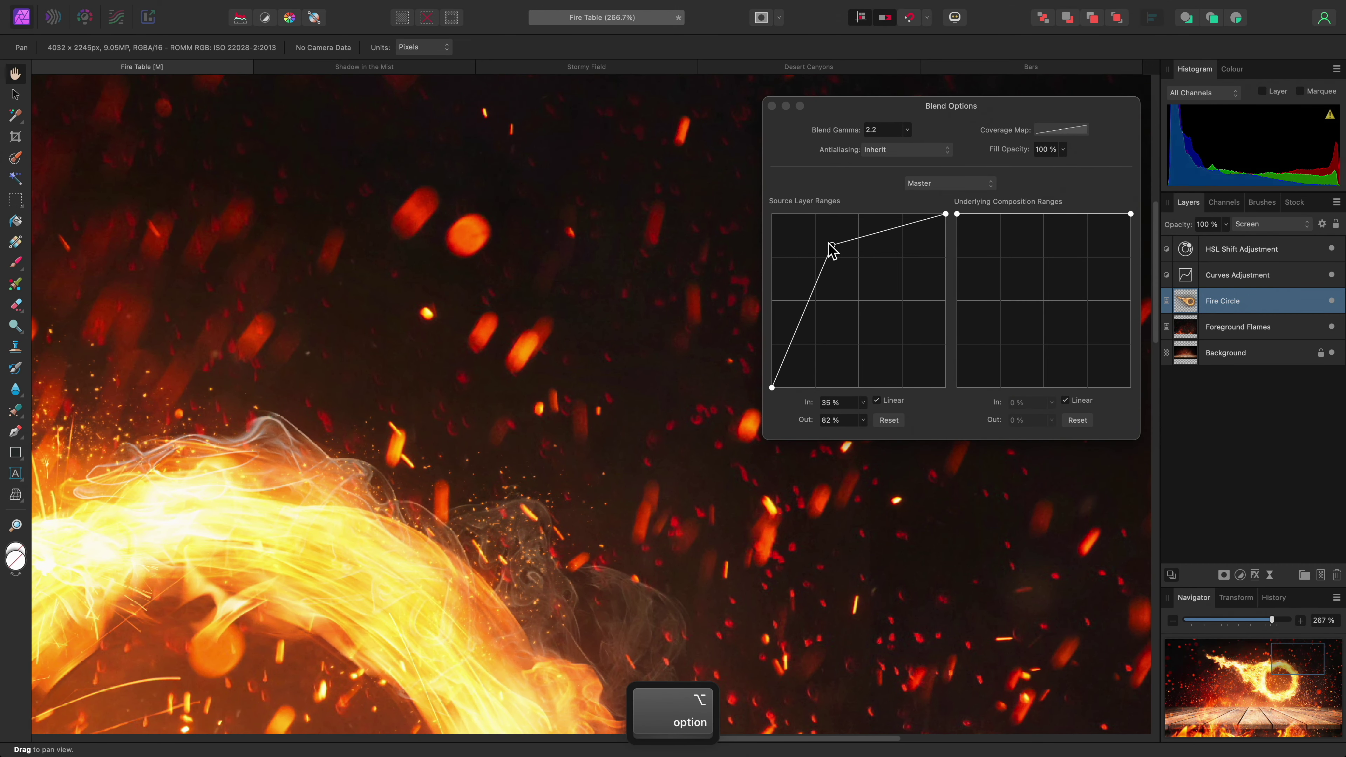
pyautogui.moveTo(832, 246)
pyautogui.mouseDown()
pyautogui.moveTo(871, 277)
pyautogui.moveTo(828, 224)
pyautogui.mouseUp()
pyautogui.hscroll(-10, 586, 401)
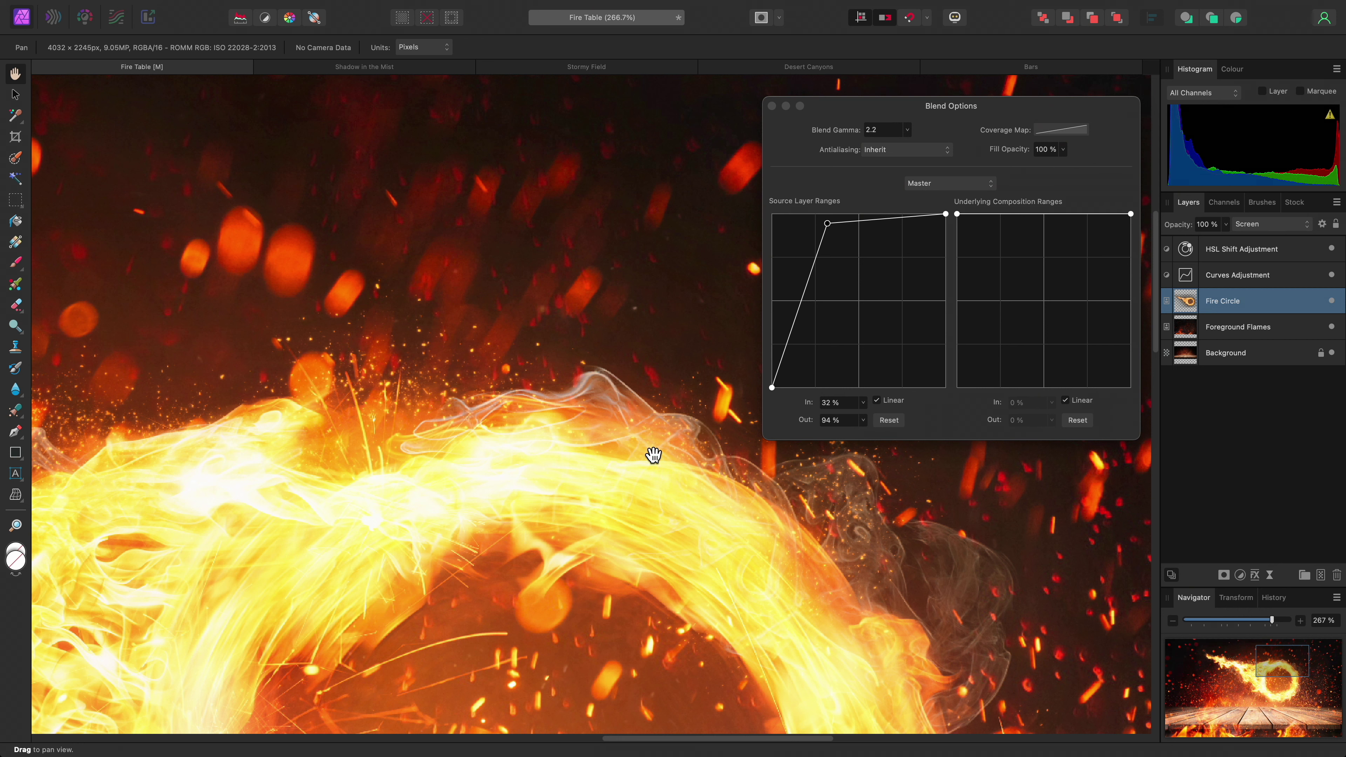
# Untick Linear and shape the Source curve, hiding tones below 11%, with a 56% input point at 81%.
pyautogui.click(895, 403)
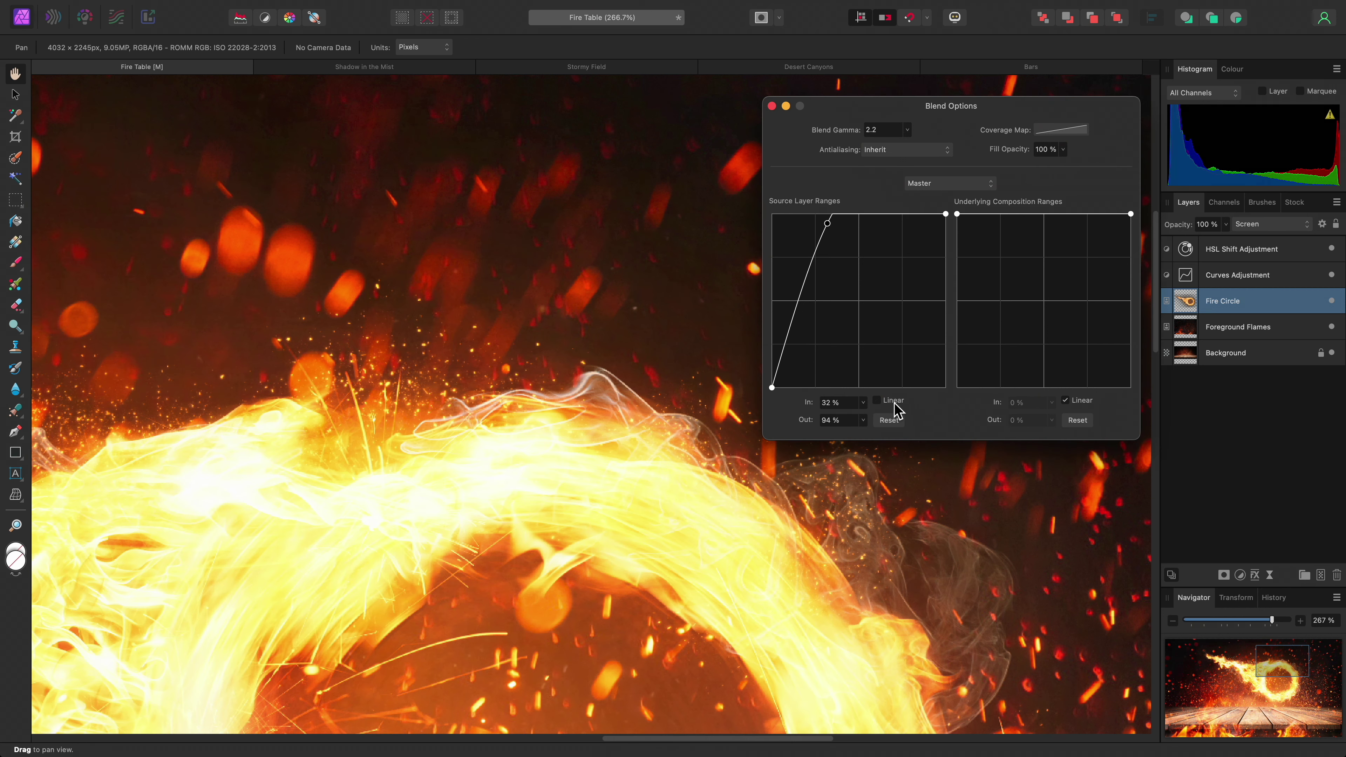
pyautogui.moveTo(828, 223); pyautogui.dragTo(890, 234)
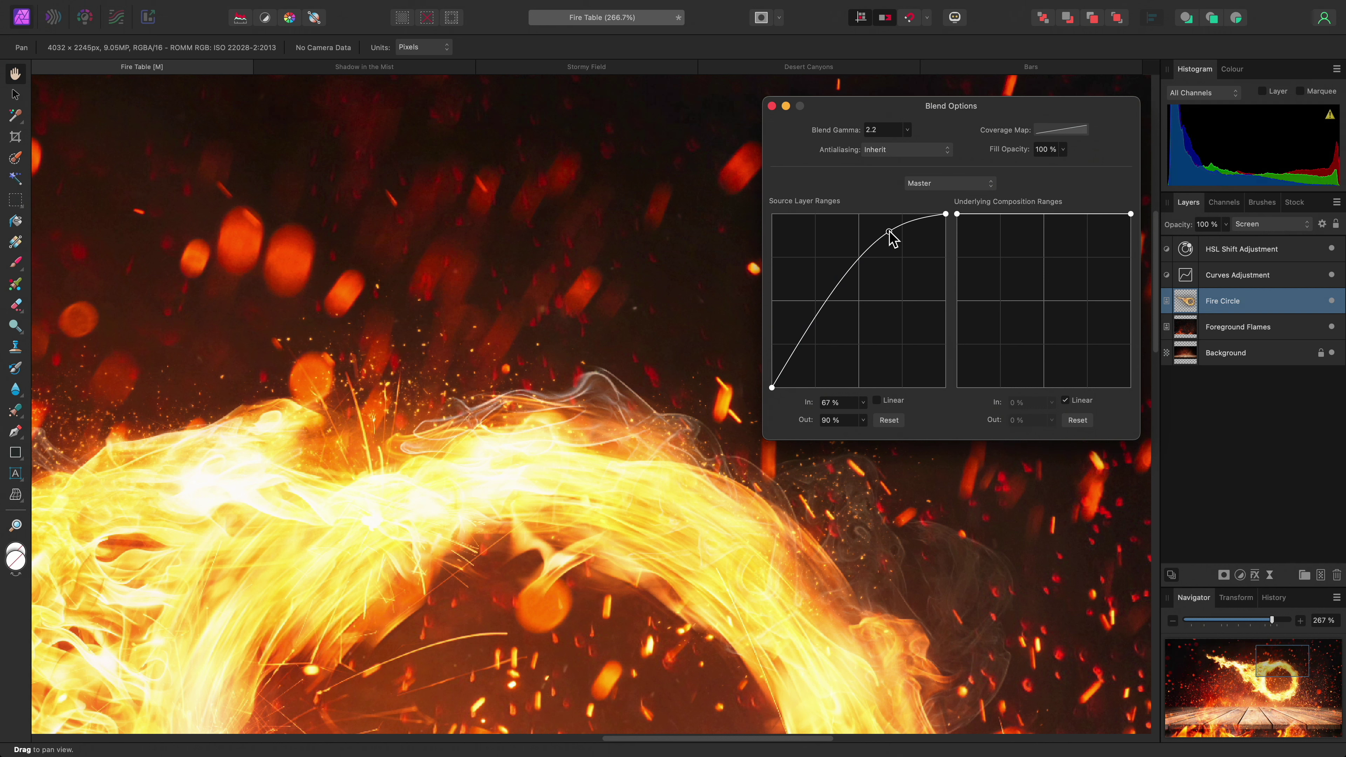
pyautogui.moveTo(857, 277); pyautogui.dragTo(834, 232)
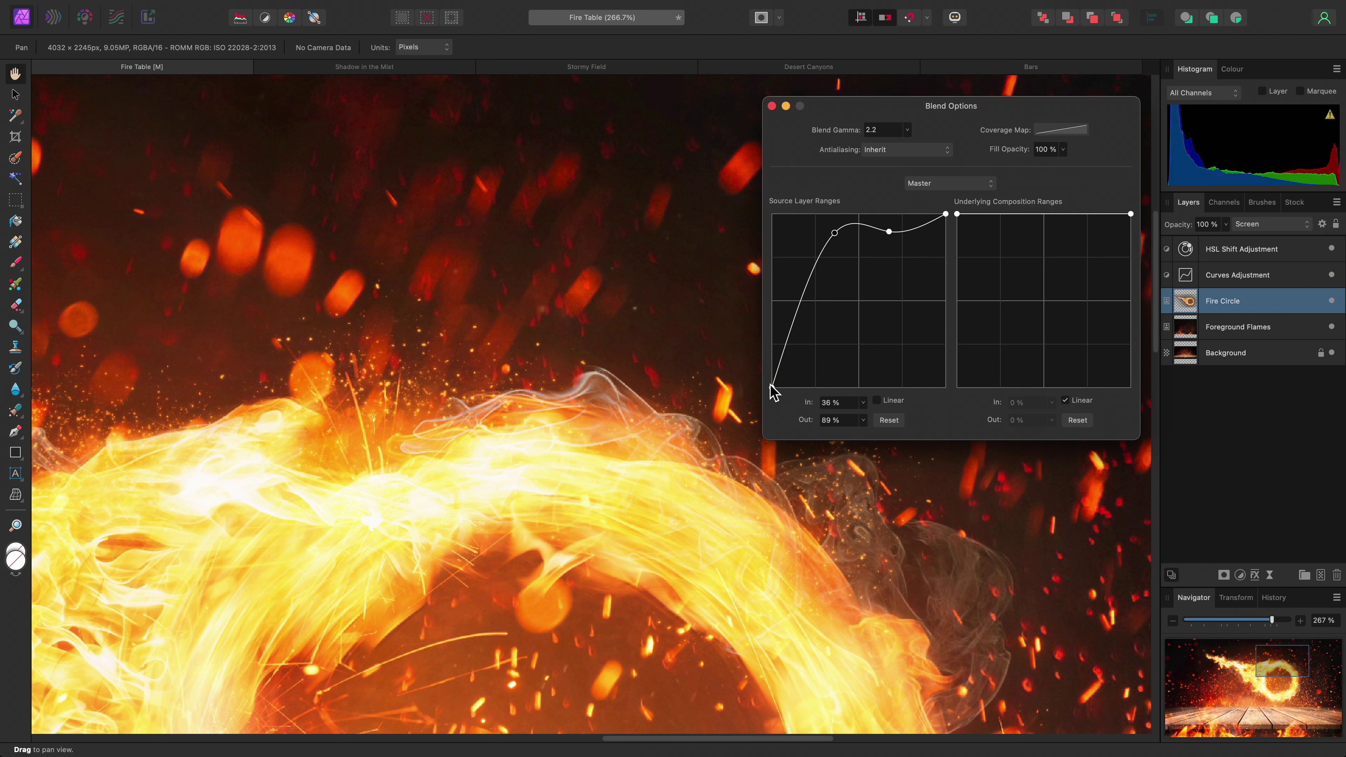
pyautogui.moveTo(771, 386); pyautogui.dragTo(792, 387)
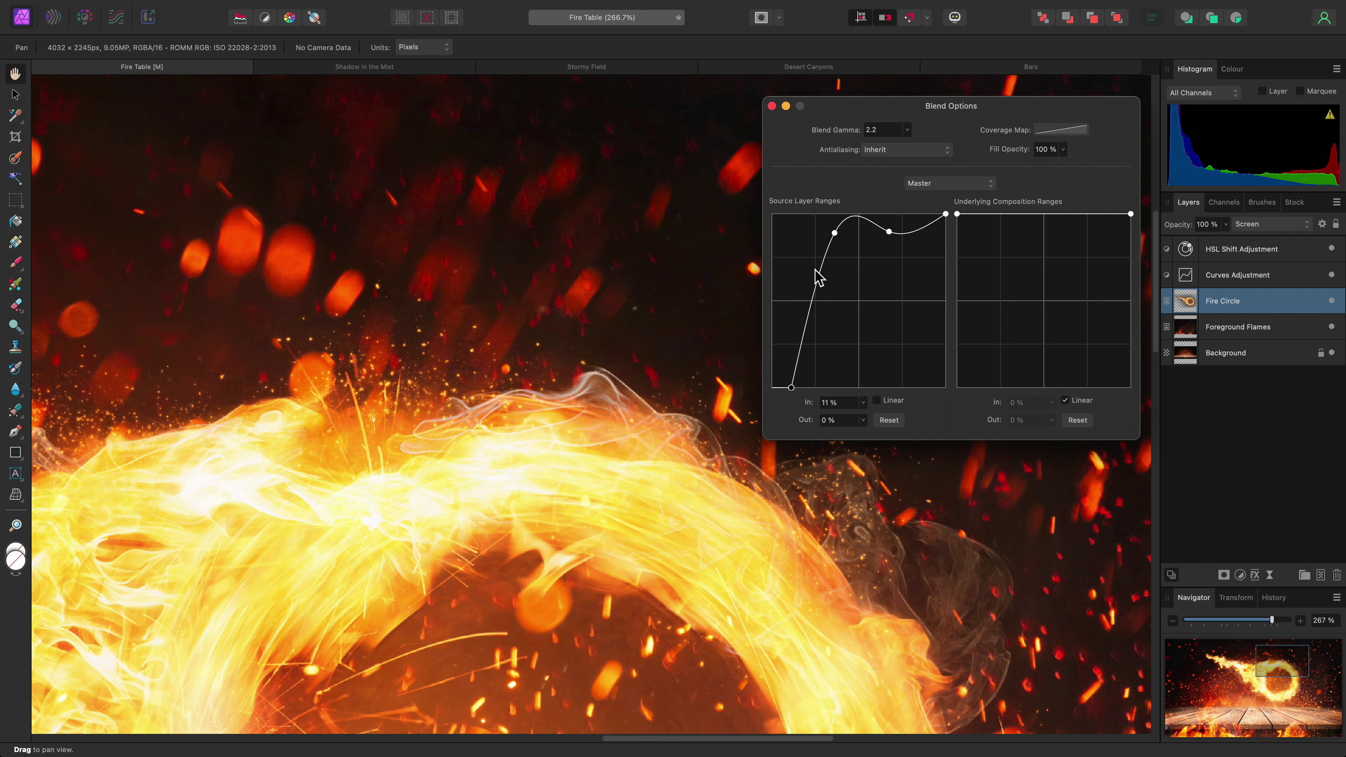
pyautogui.moveTo(835, 233); pyautogui.dragTo(818, 261)
pyautogui.moveTo(889, 232); pyautogui.dragTo(870, 247)
pyautogui.scroll(-5, 667, 499)
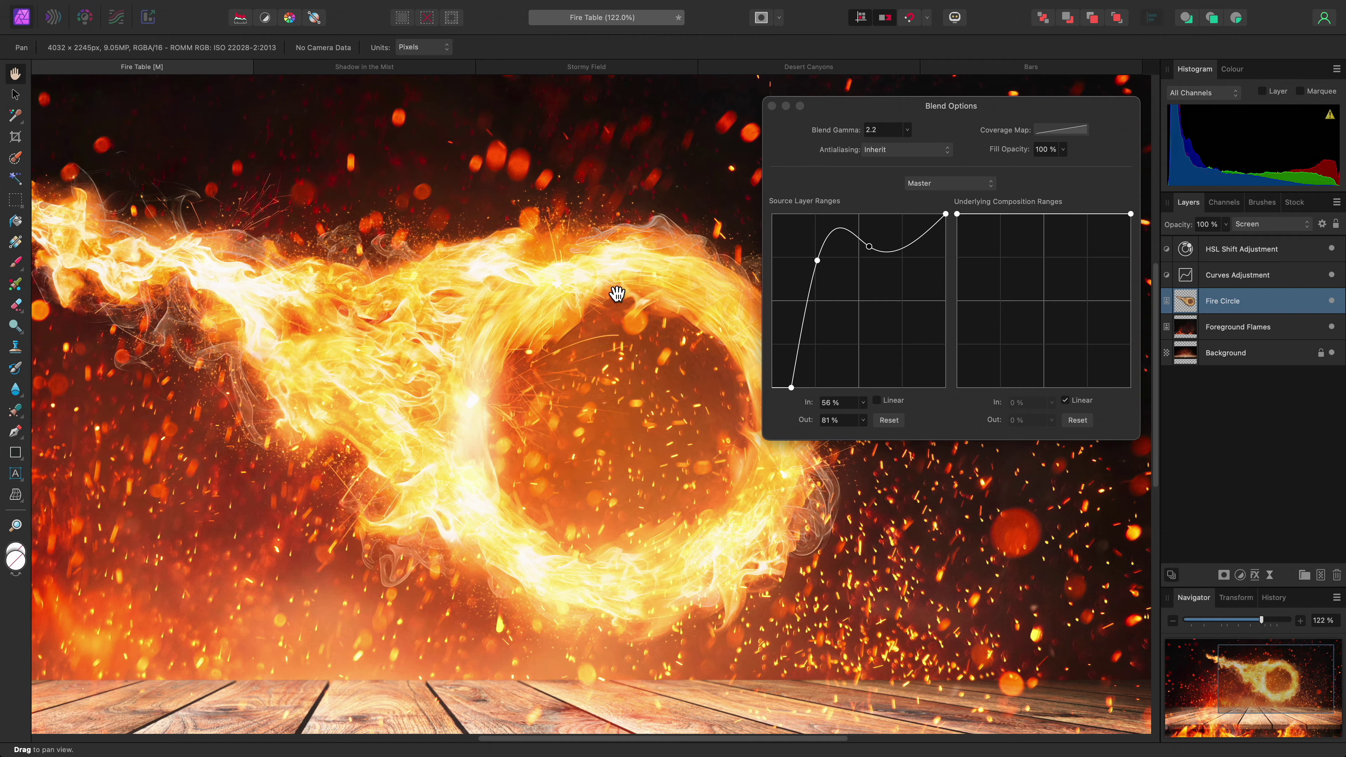
pyautogui.scroll(8, 541, 355)
pyautogui.scroll(6, 560, 337)
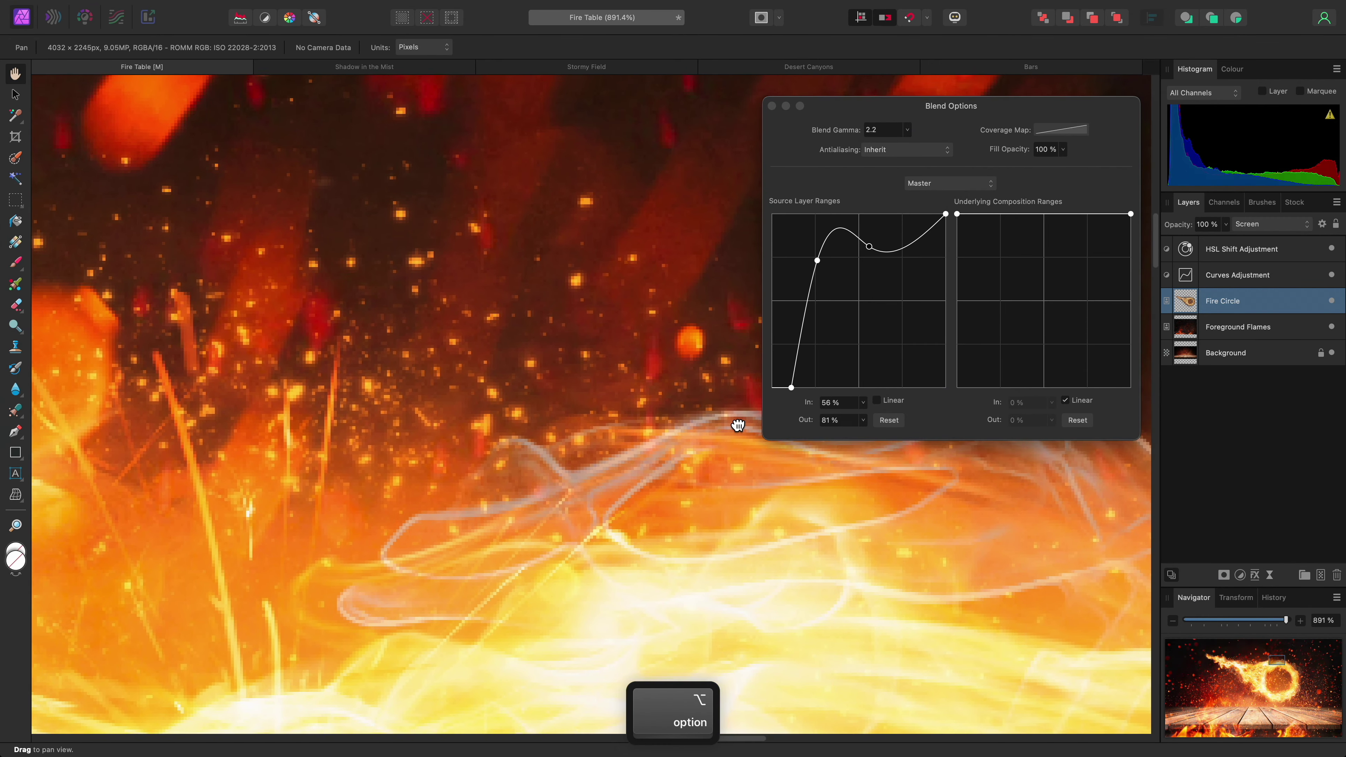
pyautogui.moveTo(738, 426); pyautogui.dragTo(673, 445)
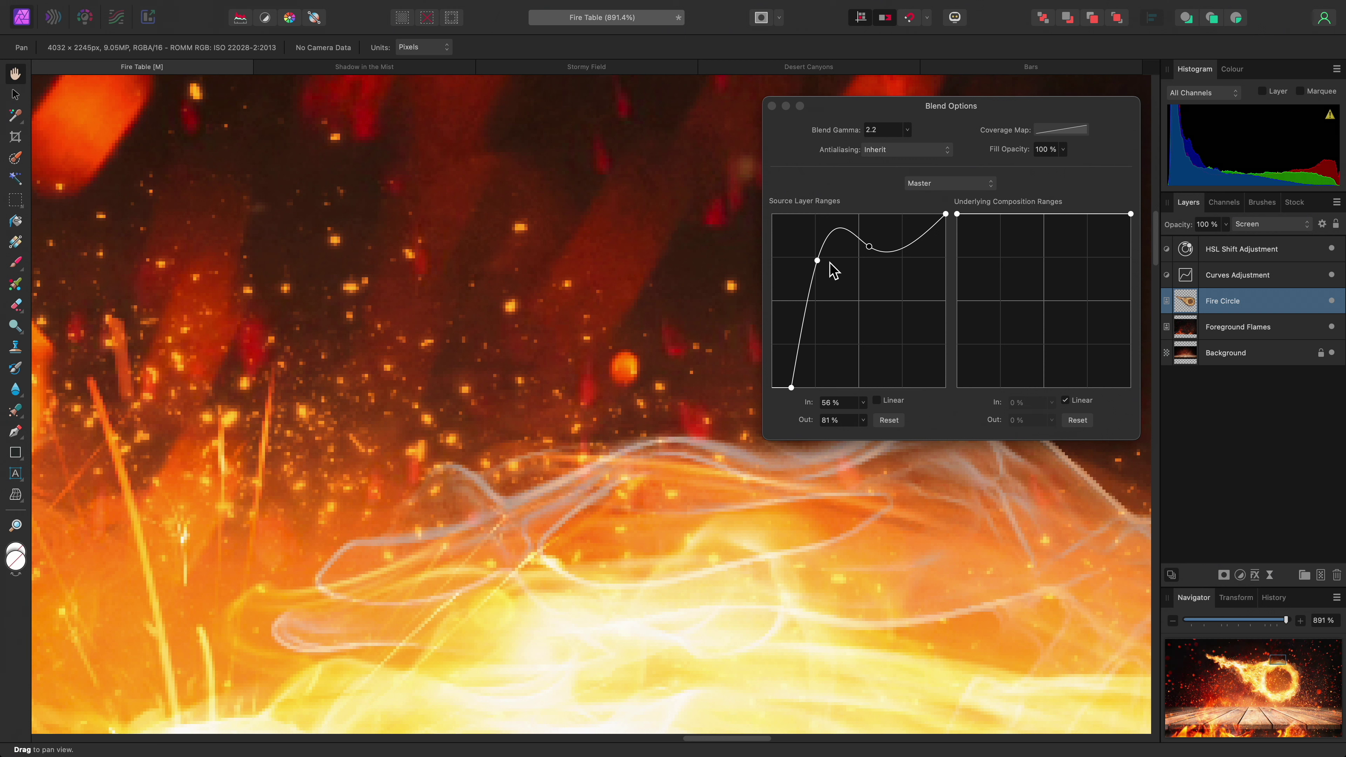
pyautogui.click(908, 130)
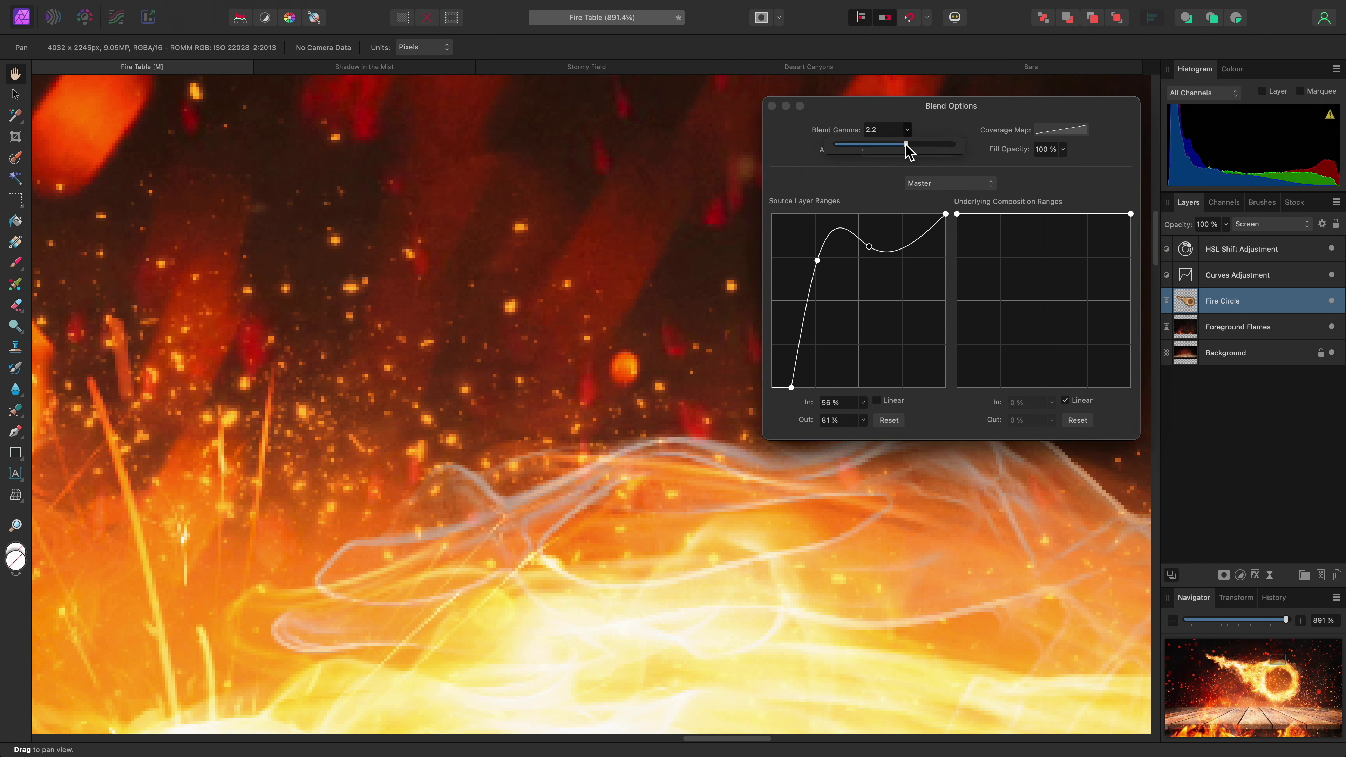
pyautogui.moveTo(906, 144); pyautogui.dragTo(823, 144)
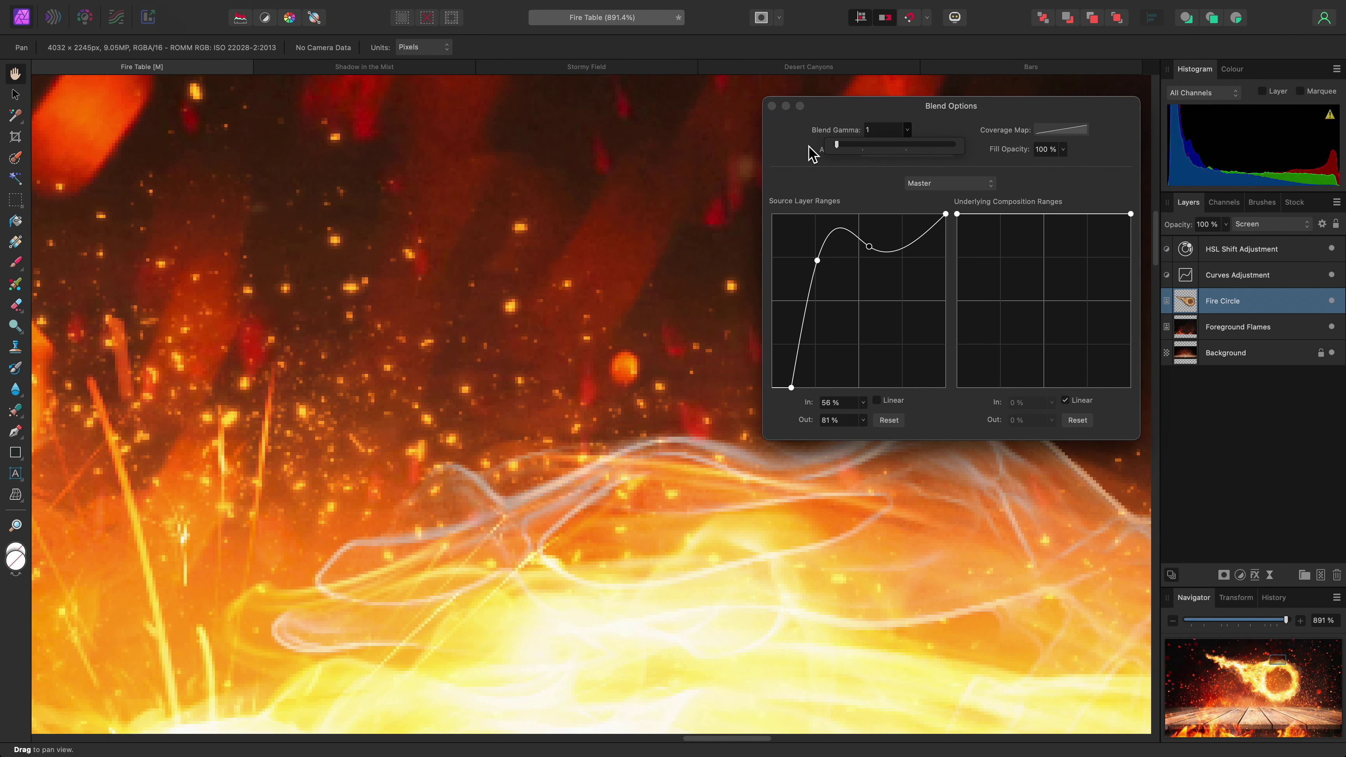
pyautogui.scroll(-5, 550, 391)
pyautogui.scroll(-5, 483, 433)
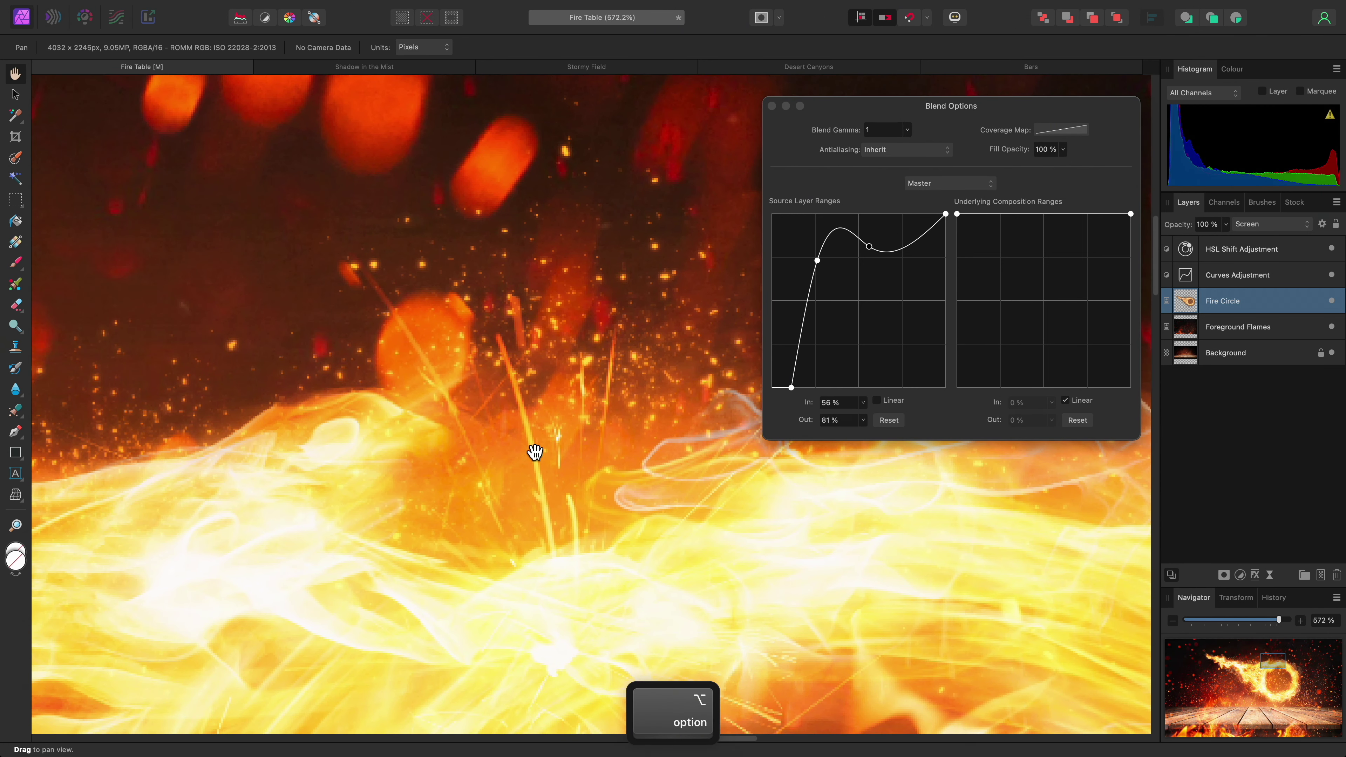
pyautogui.scroll(-5, 554, 385)
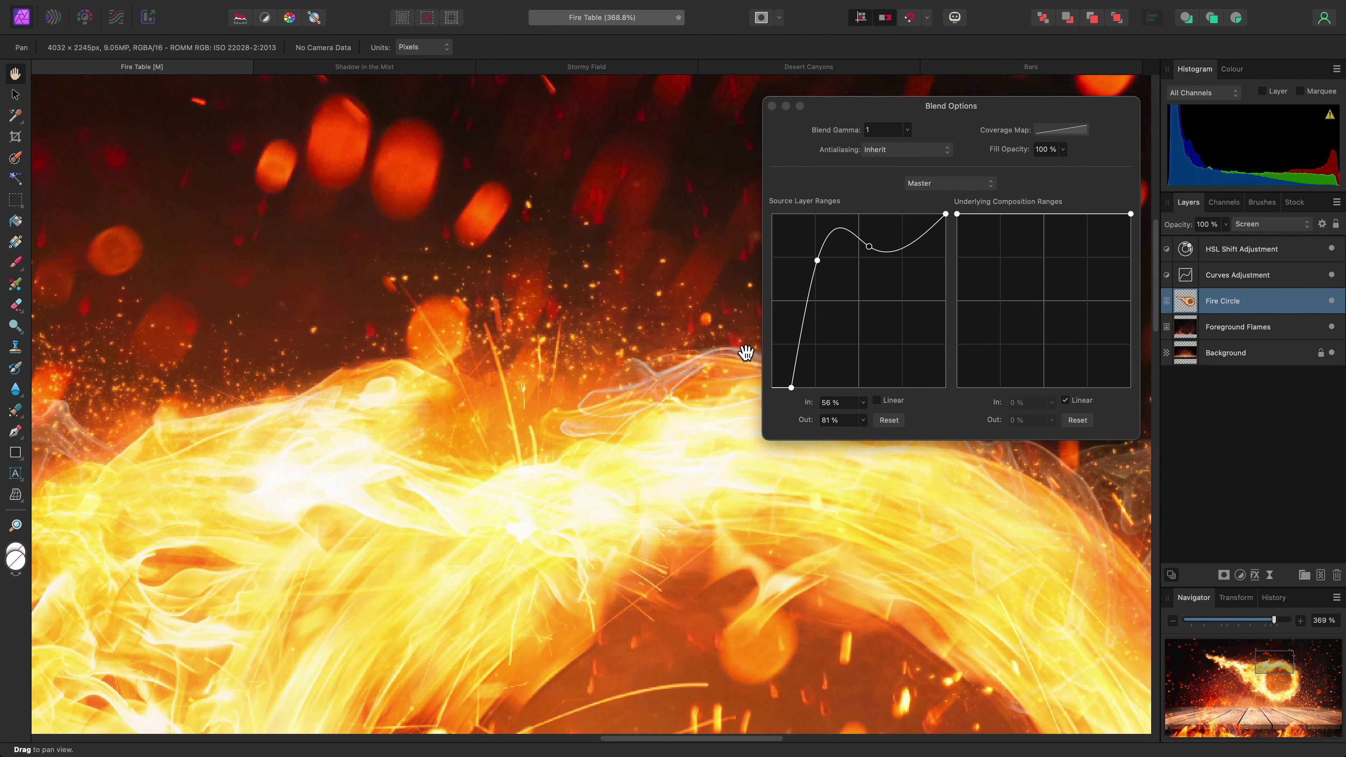
pyautogui.click(905, 137)
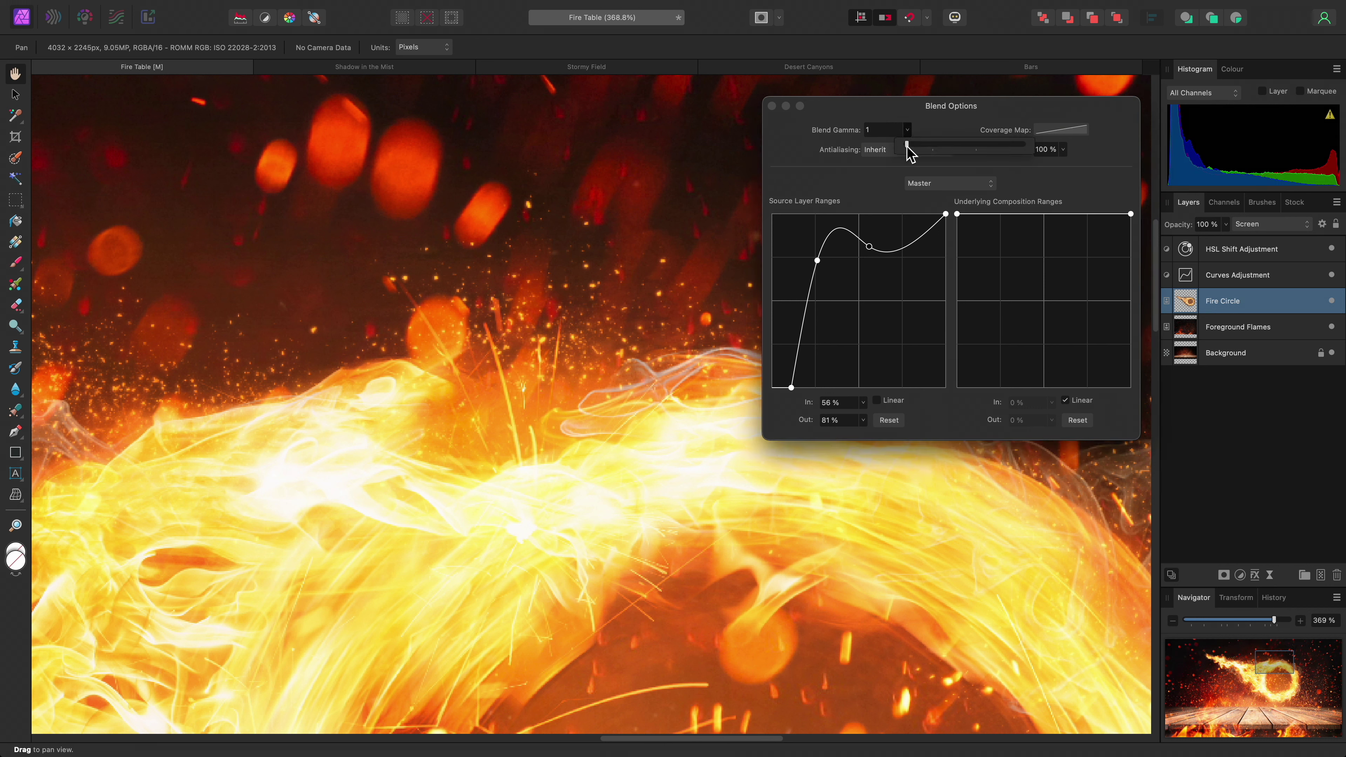
pyautogui.moveTo(908, 147); pyautogui.dragTo(977, 148)
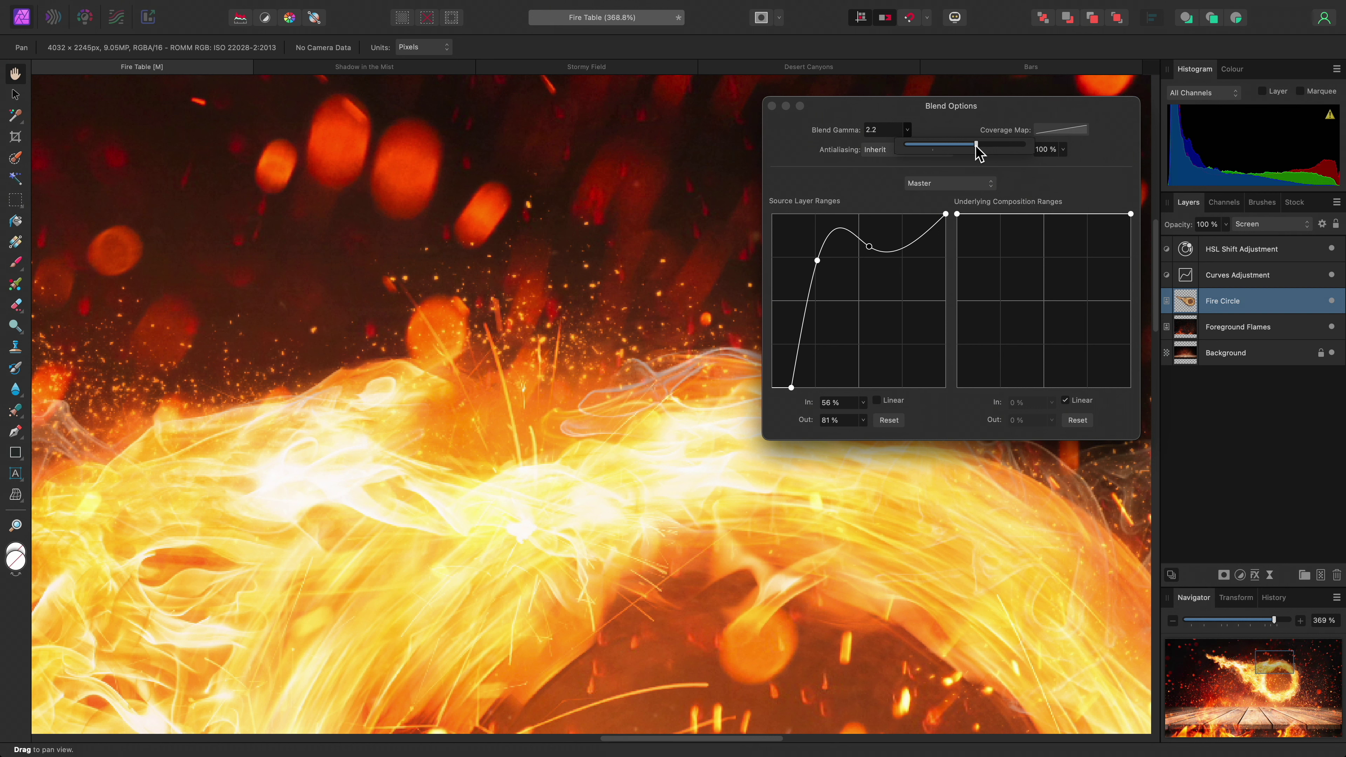
pyautogui.moveTo(977, 144); pyautogui.dragTo(820, 177)
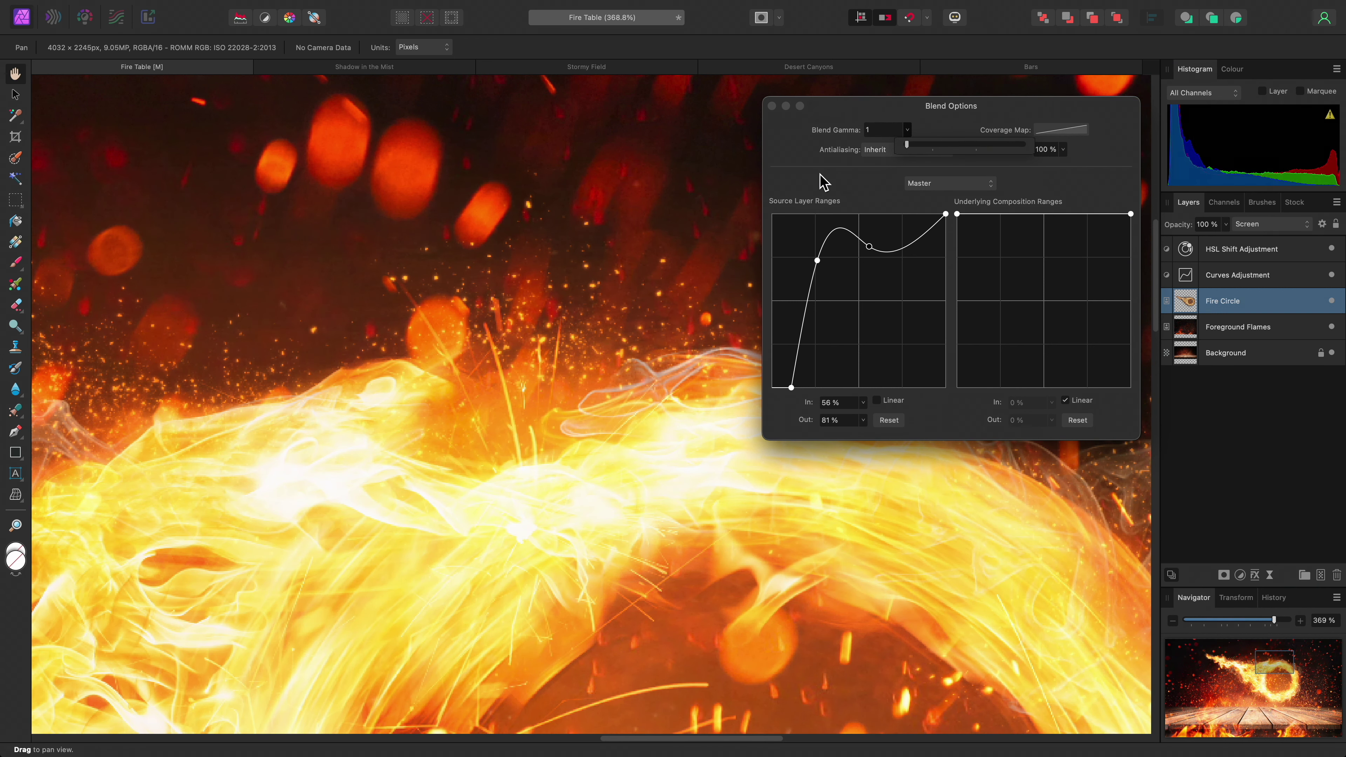
pyautogui.click(935, 151)
pyautogui.moveTo(934, 155); pyautogui.dragTo(880, 154)
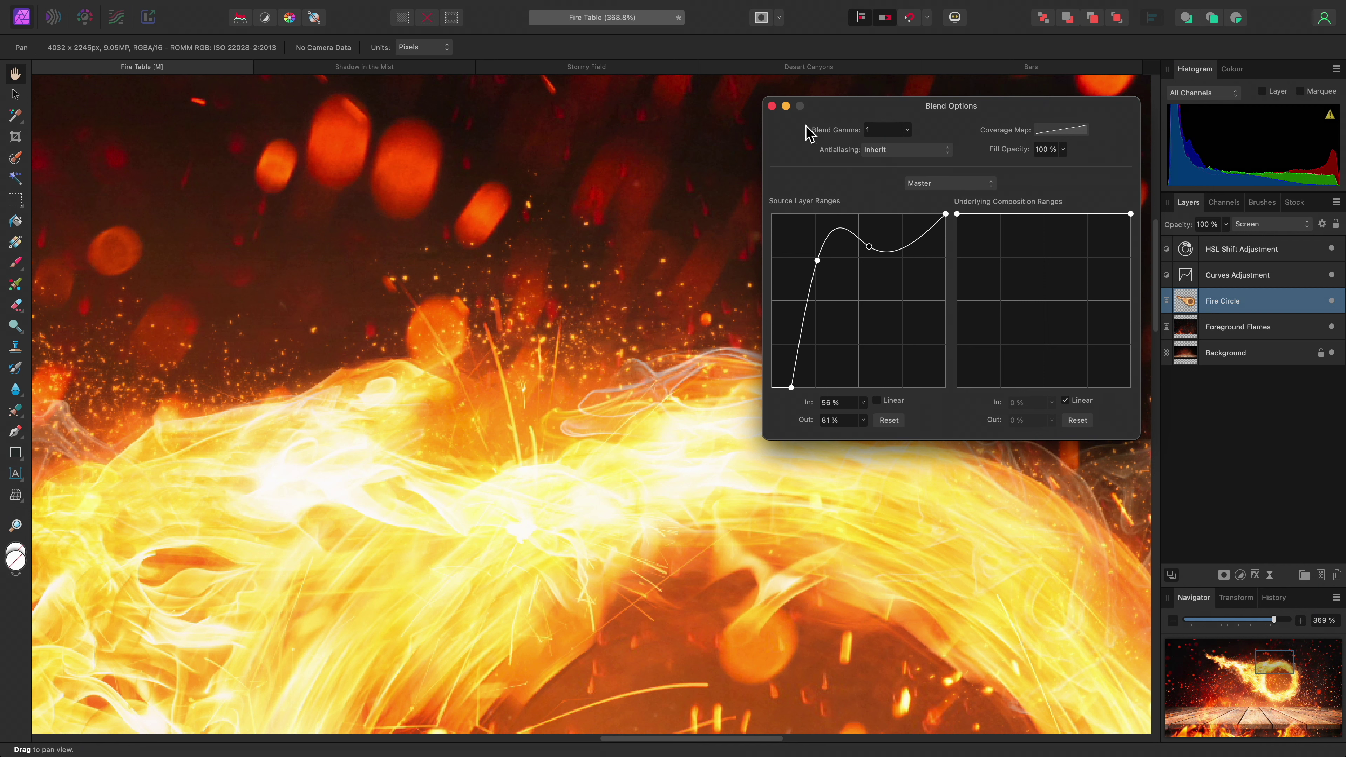
# Close Blend Options and leave the Shadow in the Mist text layer in Normal blending.
pyautogui.click(772, 106)
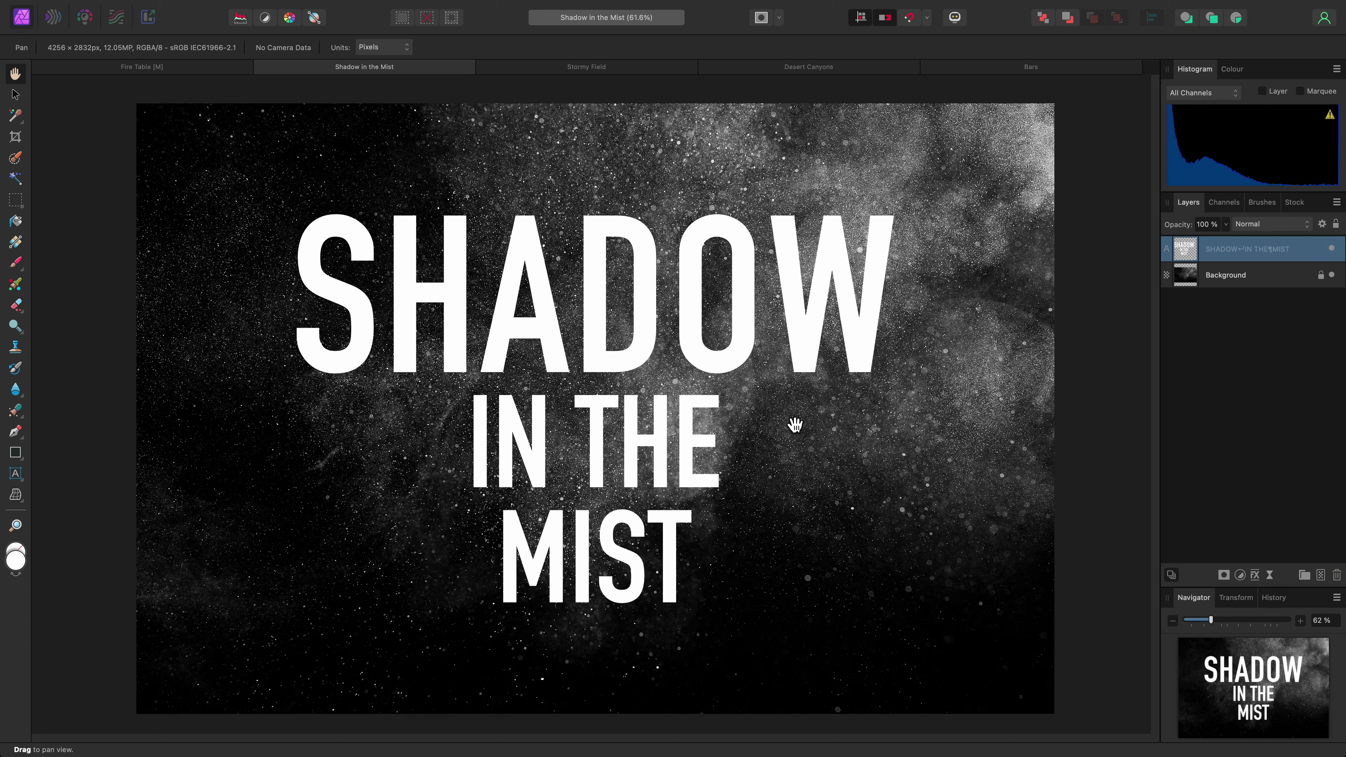
pyautogui.click(1278, 225)
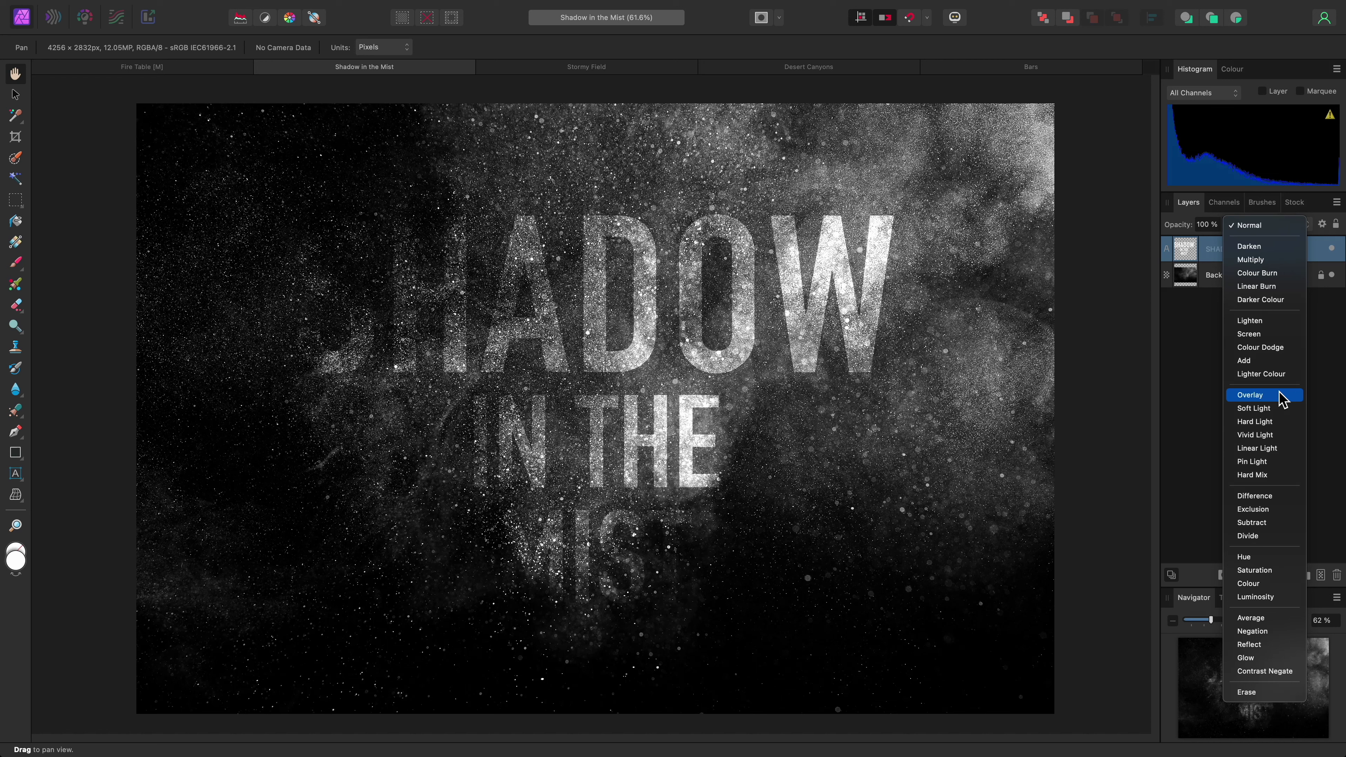
pyautogui.click(1178, 352)
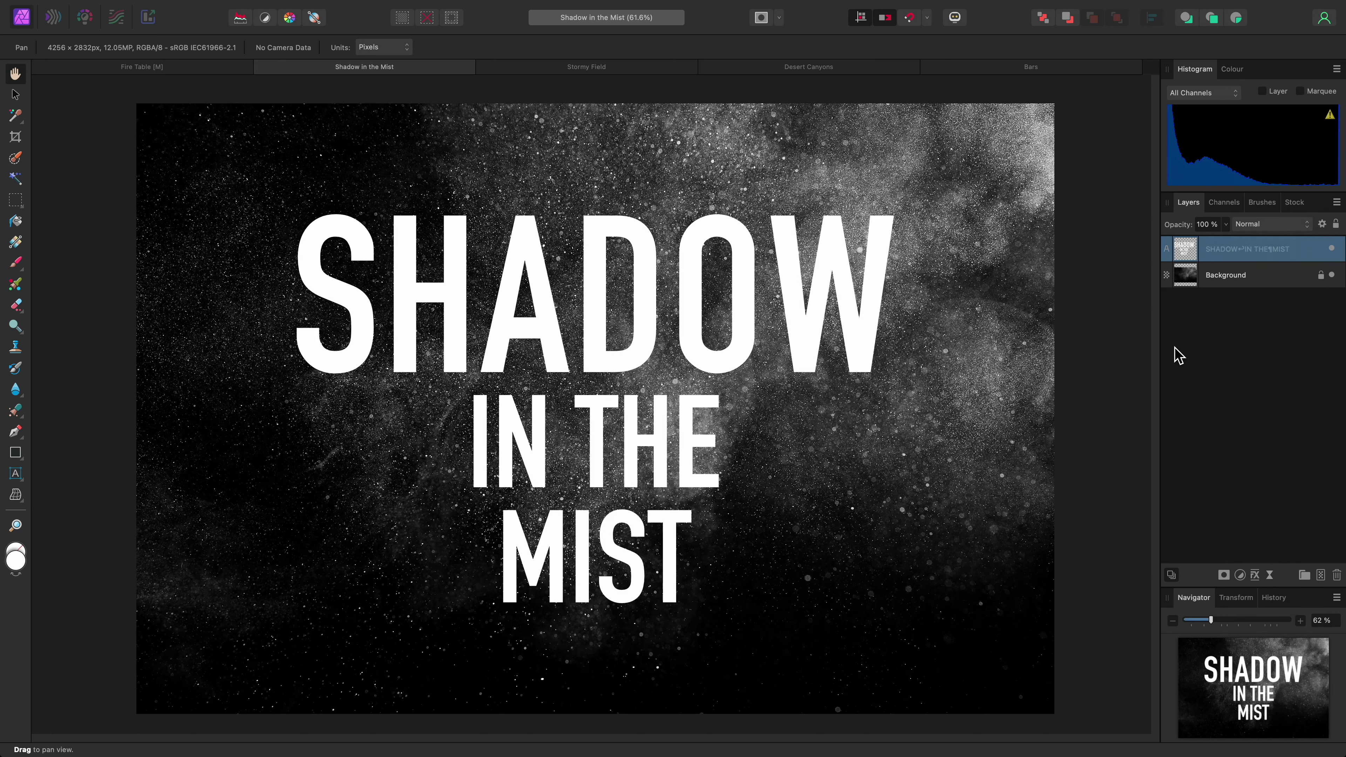
# In the text layer's Blend Options, drop the Underlying Composition range's left node to 0% output.
pyautogui.click(1323, 224)
pyautogui.moveTo(672, 341); pyautogui.dragTo(487, 345)
pyautogui.press('alt')
pyautogui.scroll(1, 487, 344)
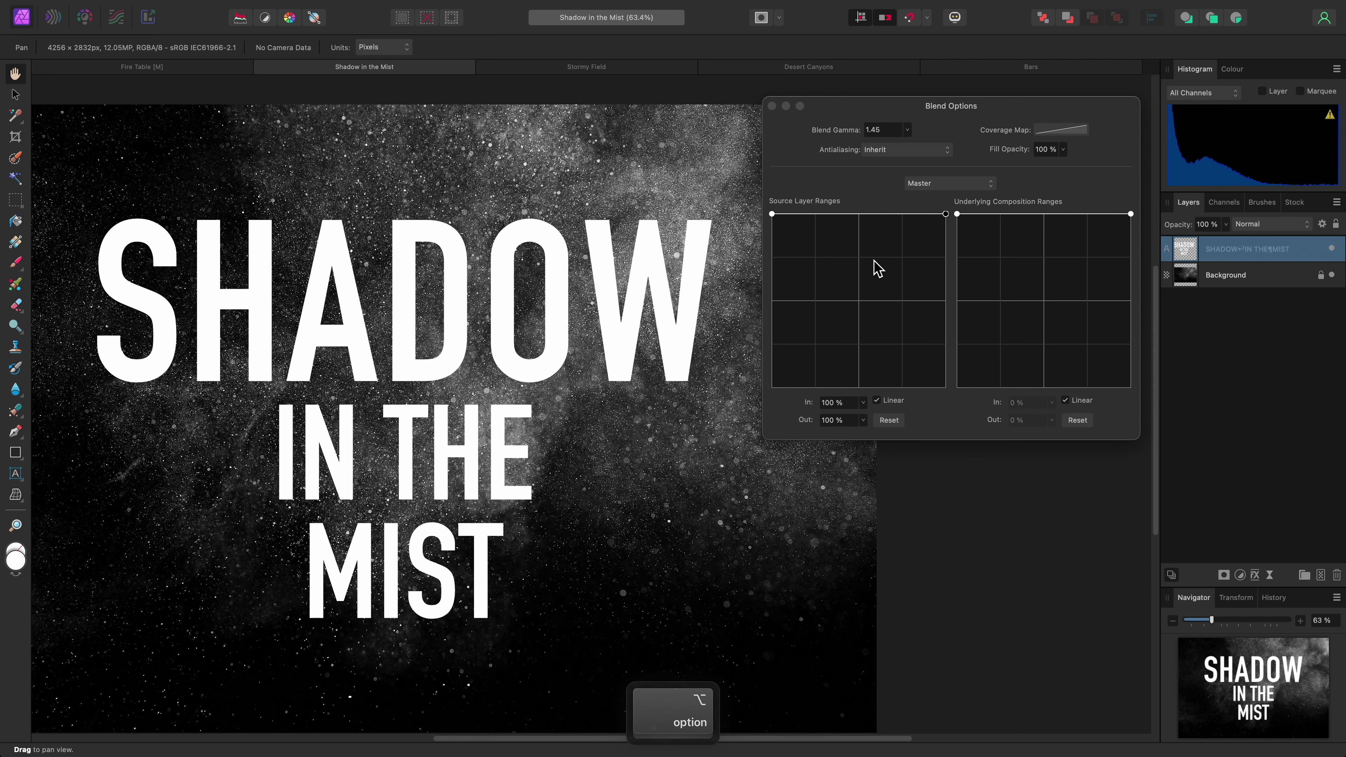
pyautogui.moveTo(945, 214); pyautogui.dragTo(946, 388)
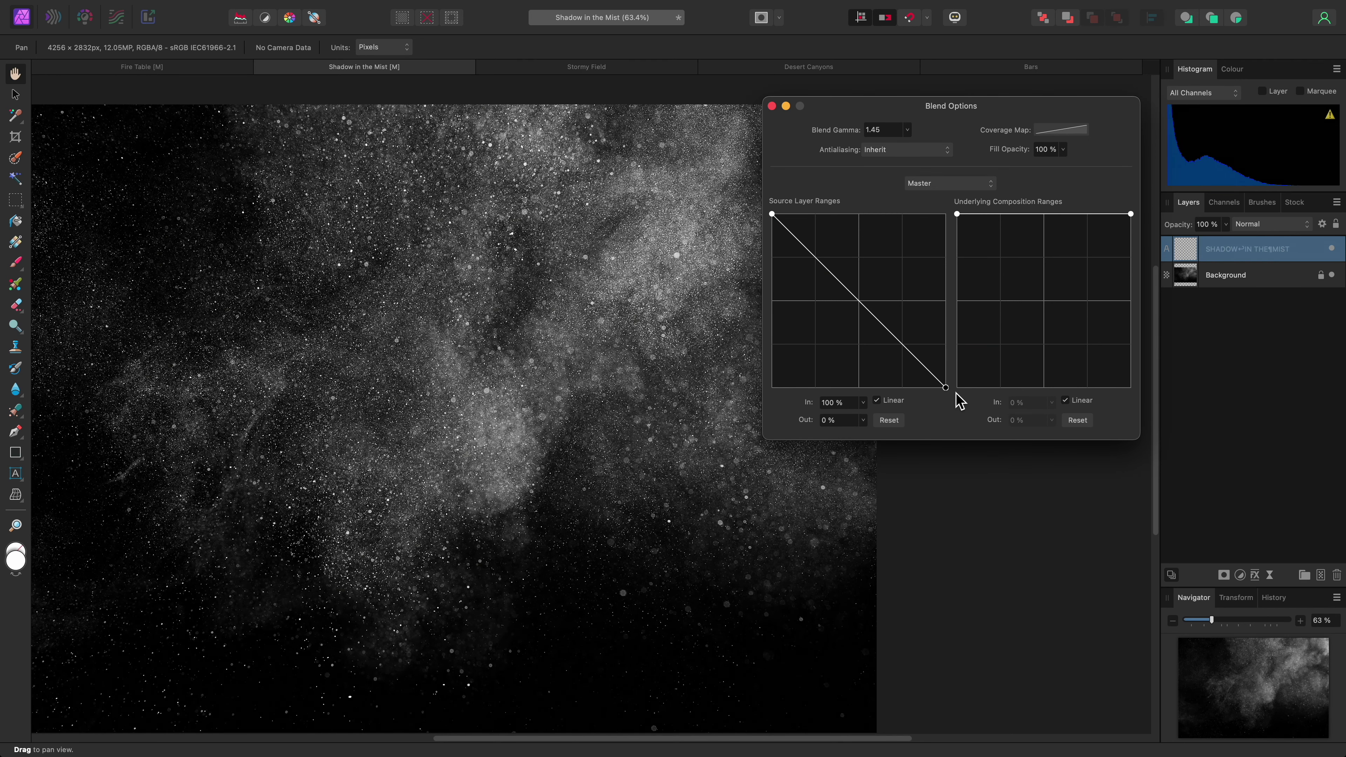
pyautogui.moveTo(957, 394); pyautogui.dragTo(970, 205)
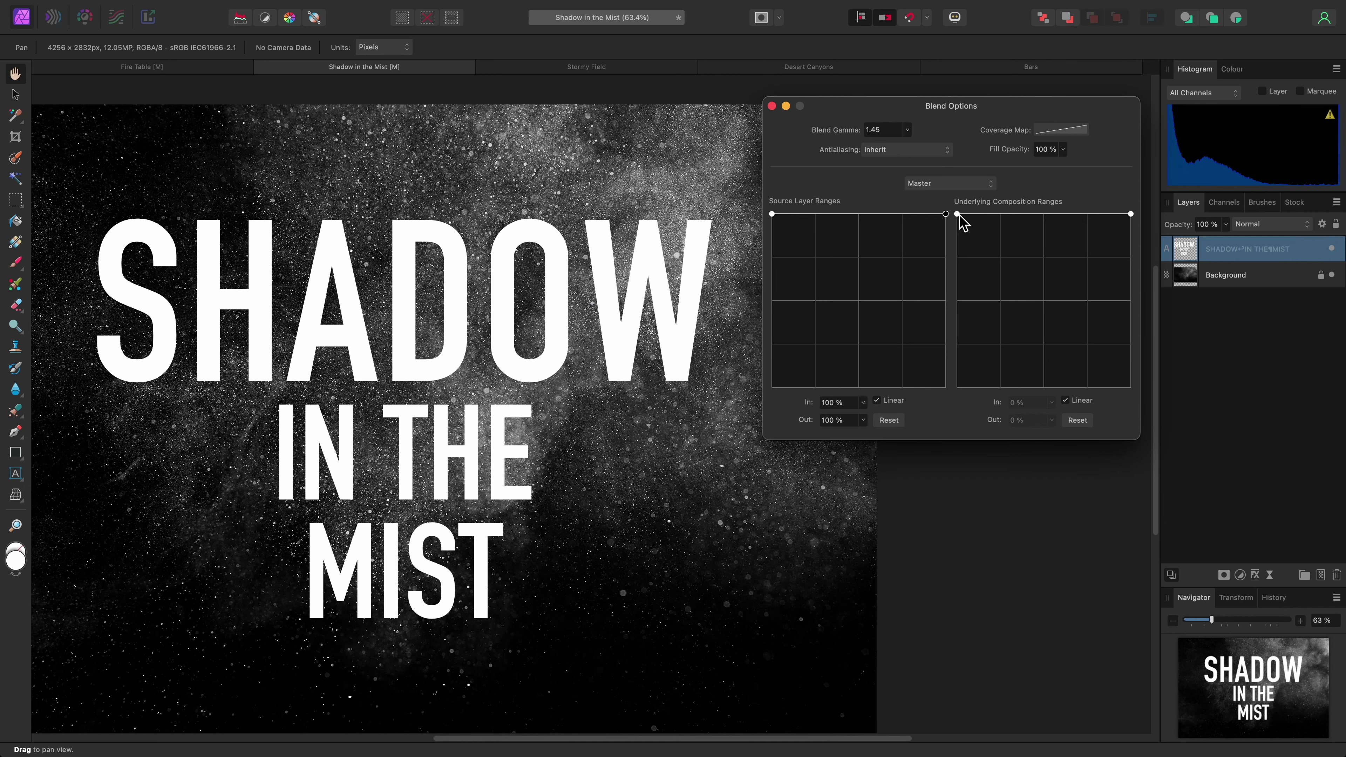
pyautogui.moveTo(957, 215); pyautogui.dragTo(930, 395)
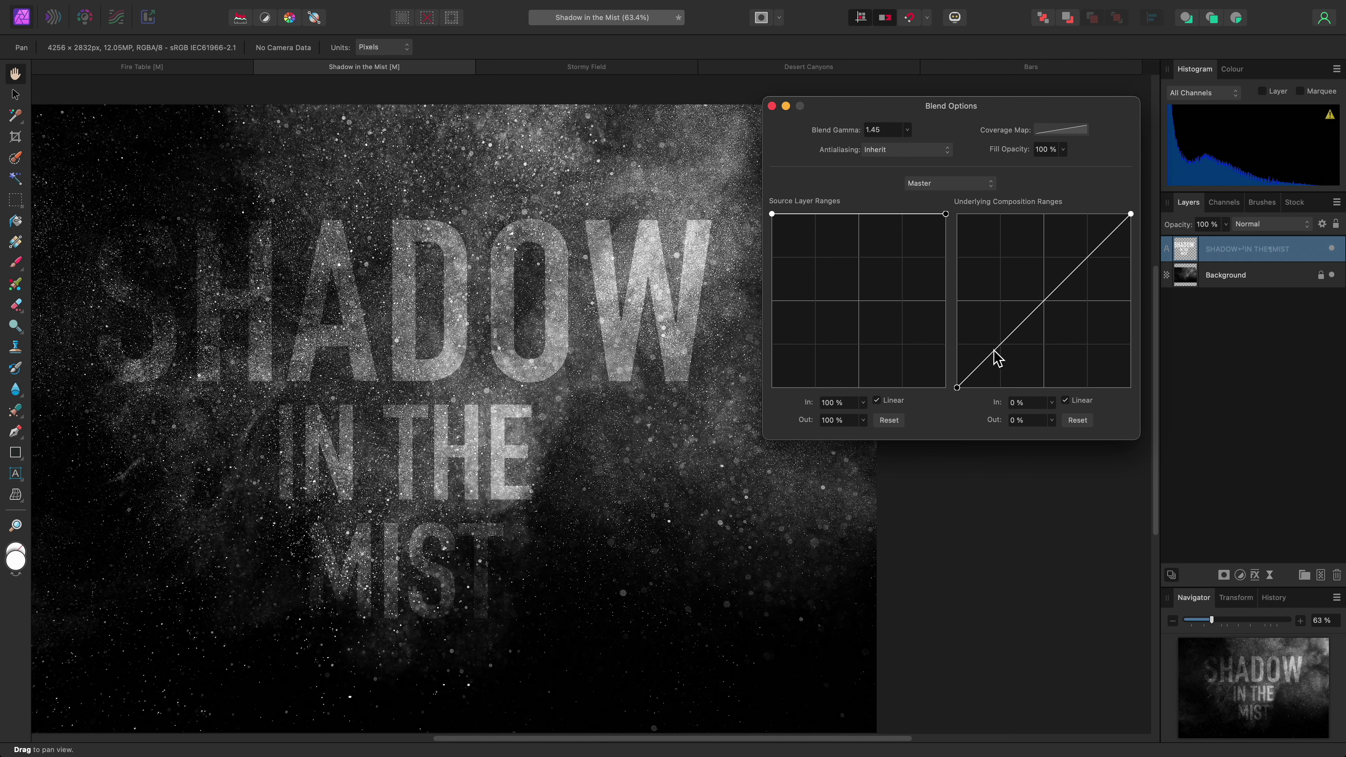
# Add an Underlying Composition node, untick Linear, and place the node at about 51% in, 39% out.
pyautogui.moveTo(996, 359); pyautogui.dragTo(1057, 322)
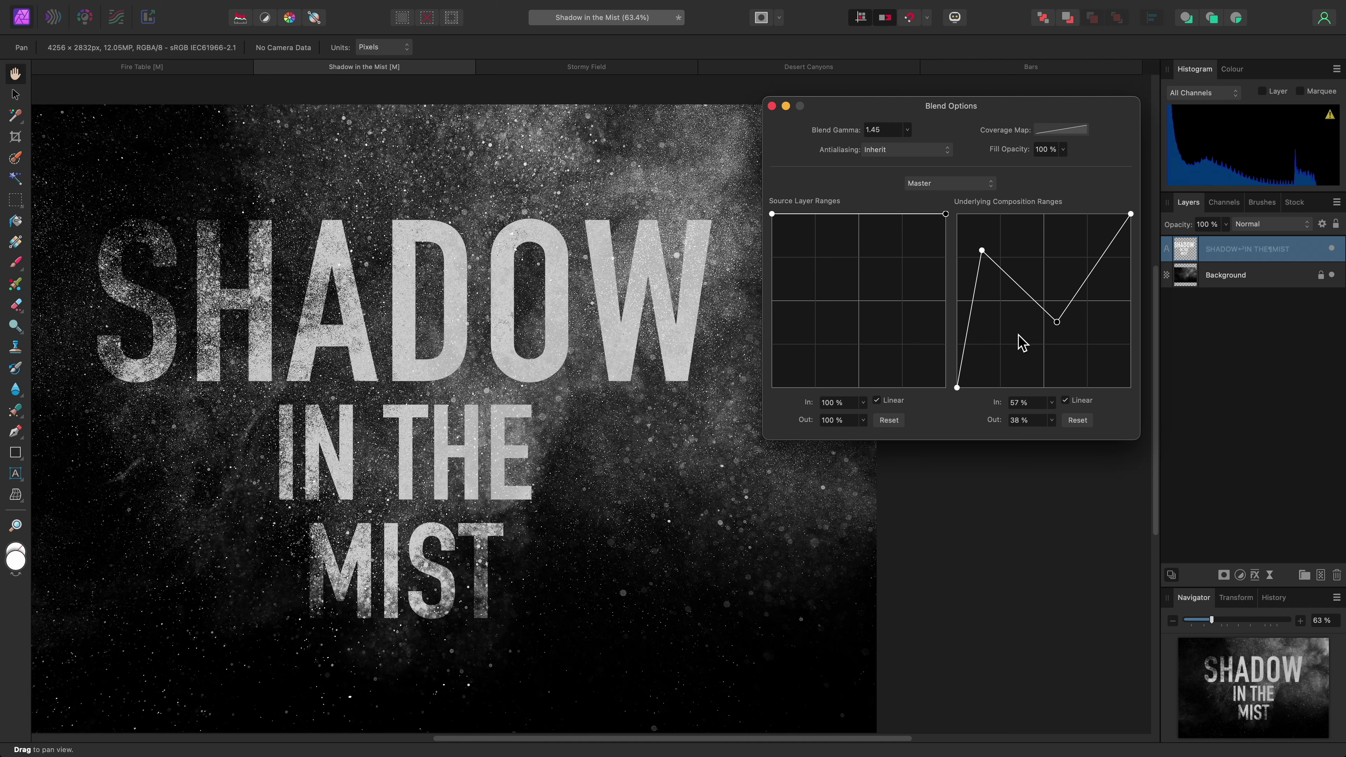
pyautogui.click(1081, 401)
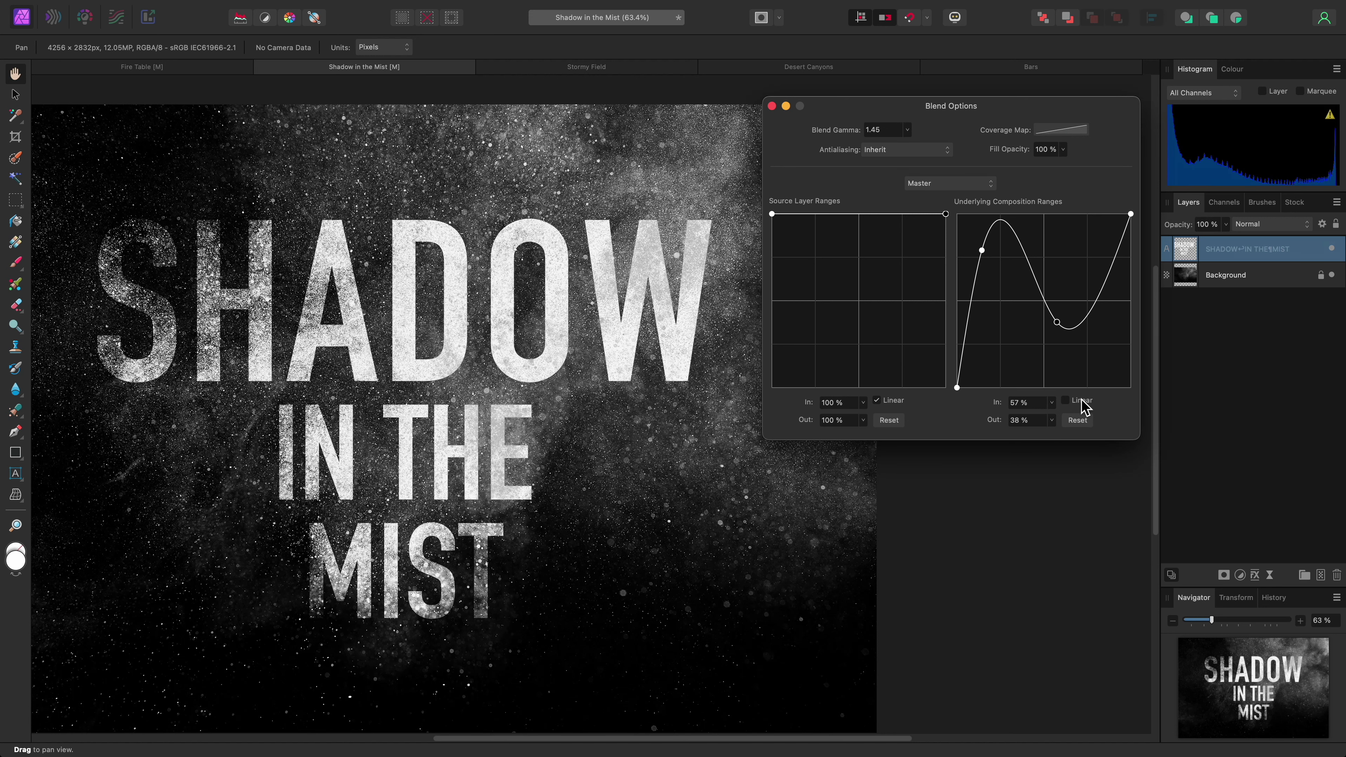
pyautogui.click(1081, 401)
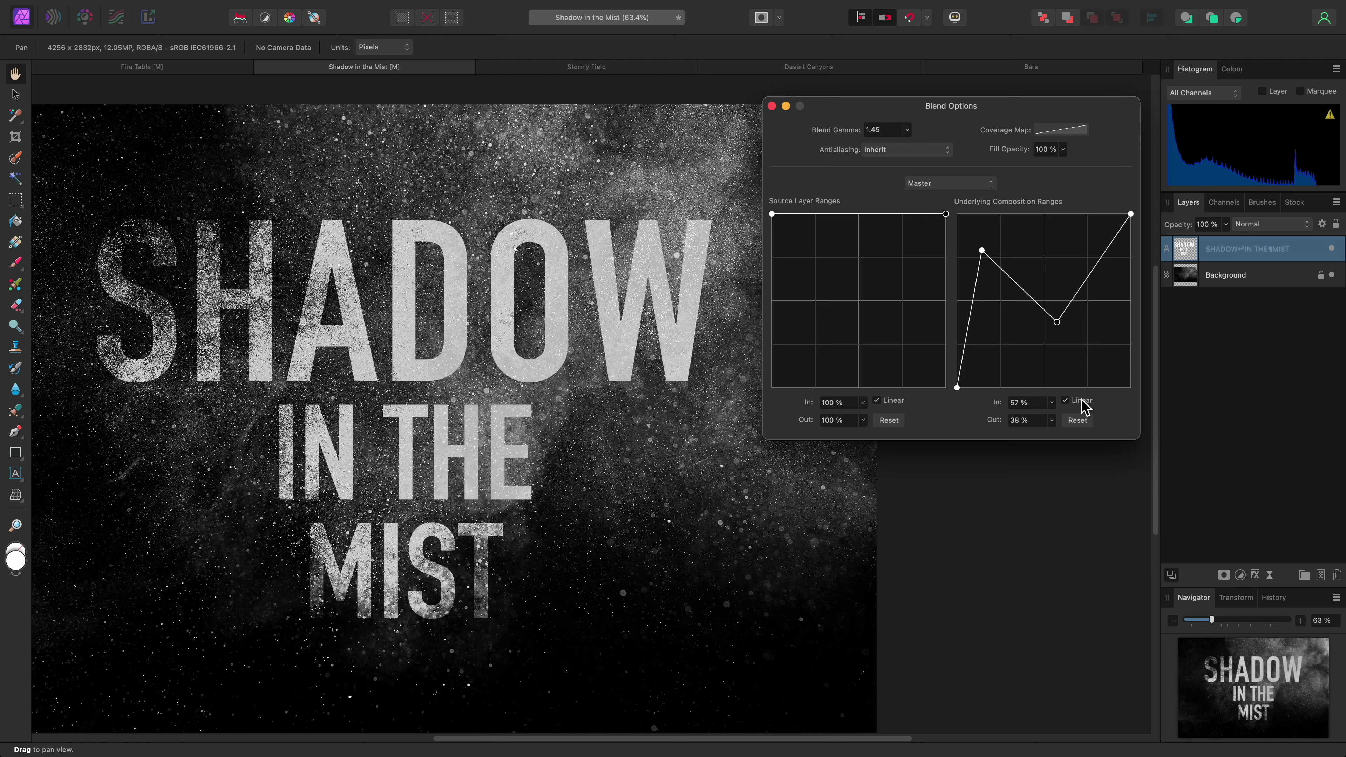
pyautogui.click(1081, 401)
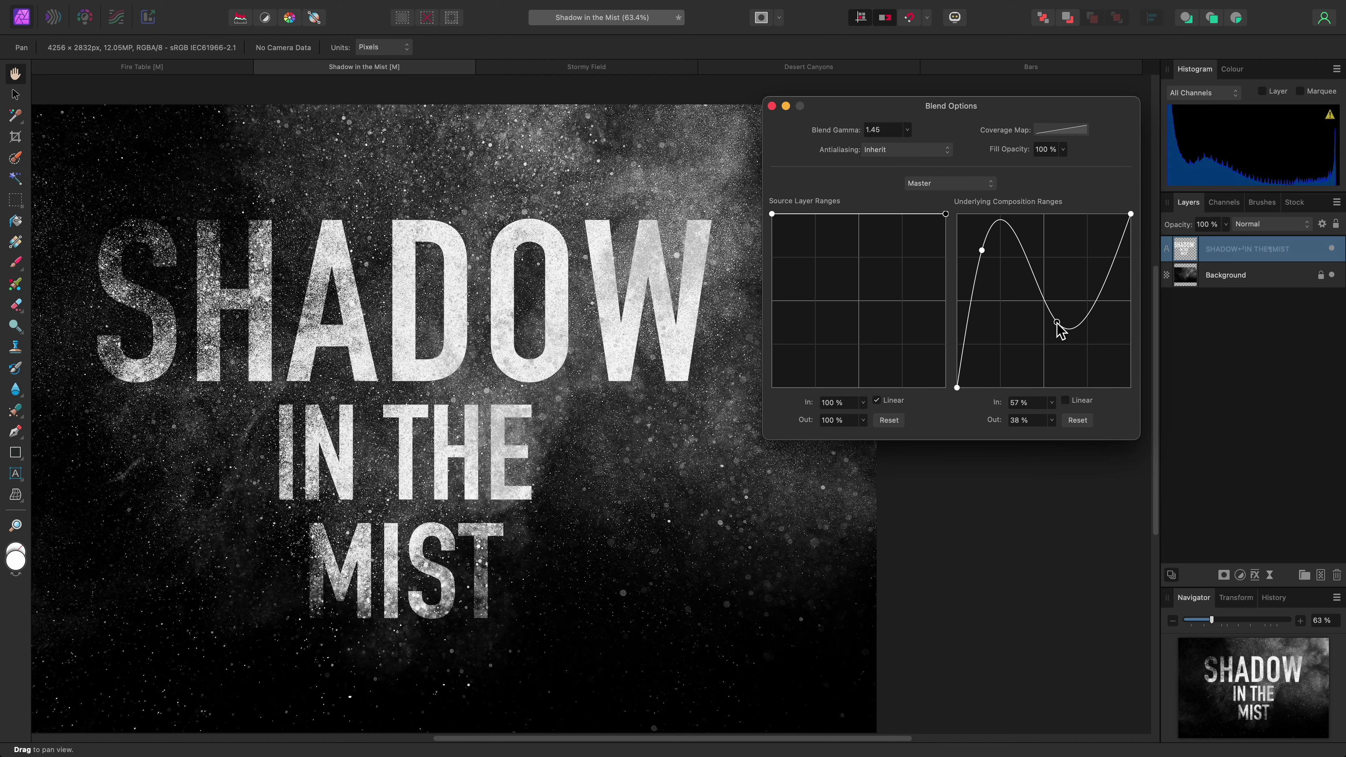
pyautogui.moveTo(1057, 323)
pyautogui.mouseDown()
pyautogui.moveTo(1015, 322)
pyautogui.moveTo(1084, 322)
pyautogui.moveTo(1071, 345)
pyautogui.moveTo(1033, 356)
pyautogui.moveTo(1045, 321)
pyautogui.mouseUp()
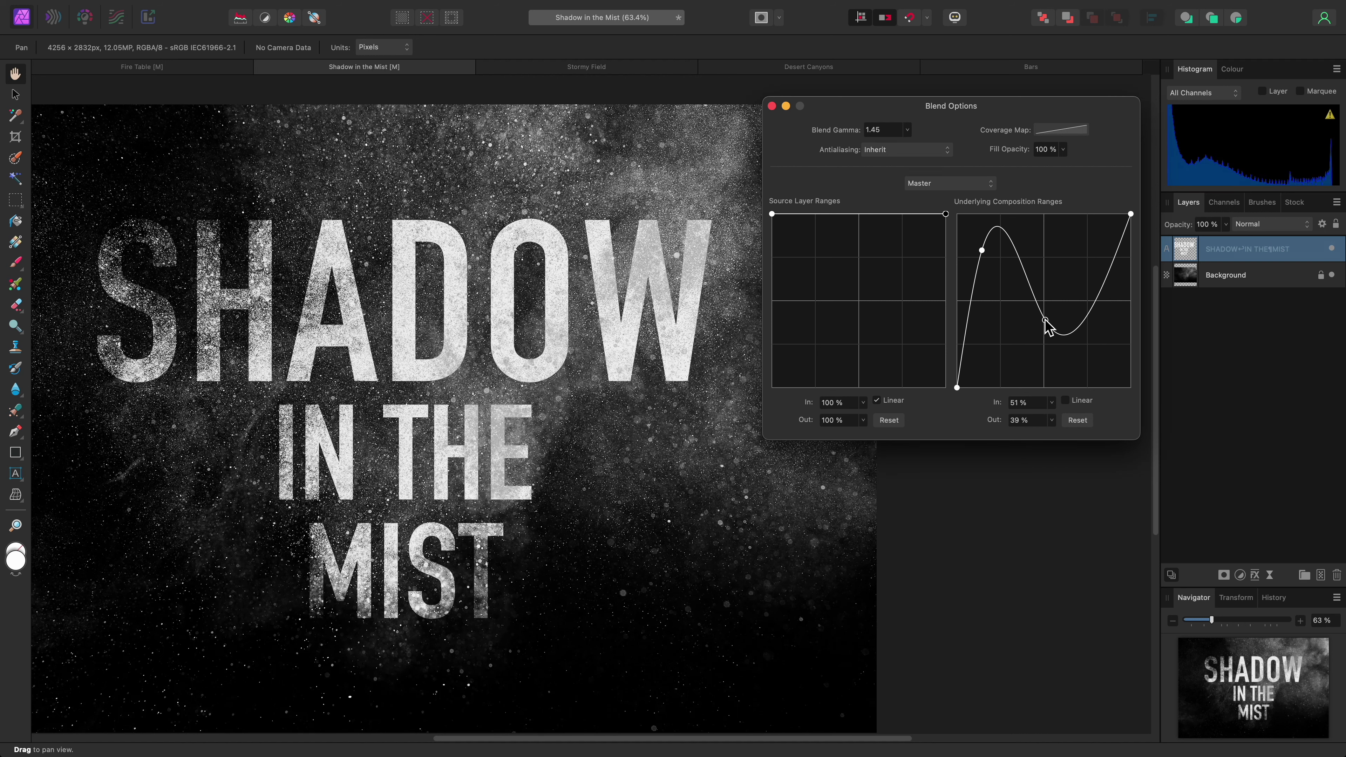
pyautogui.click(974, 183)
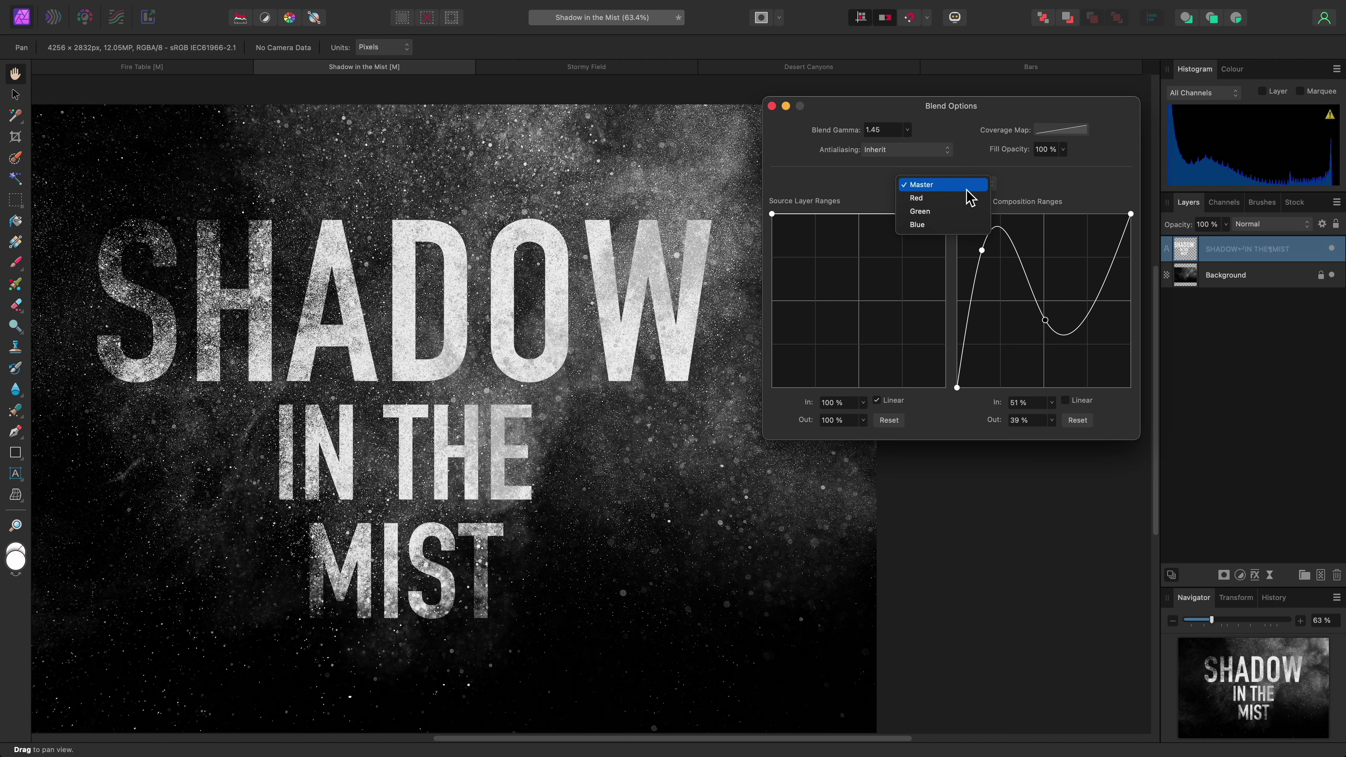
# Close Blend Options, keeping the Master channel, and switch to the Stormy Field document.
pyautogui.click(810, 198)
pyautogui.click(772, 105)
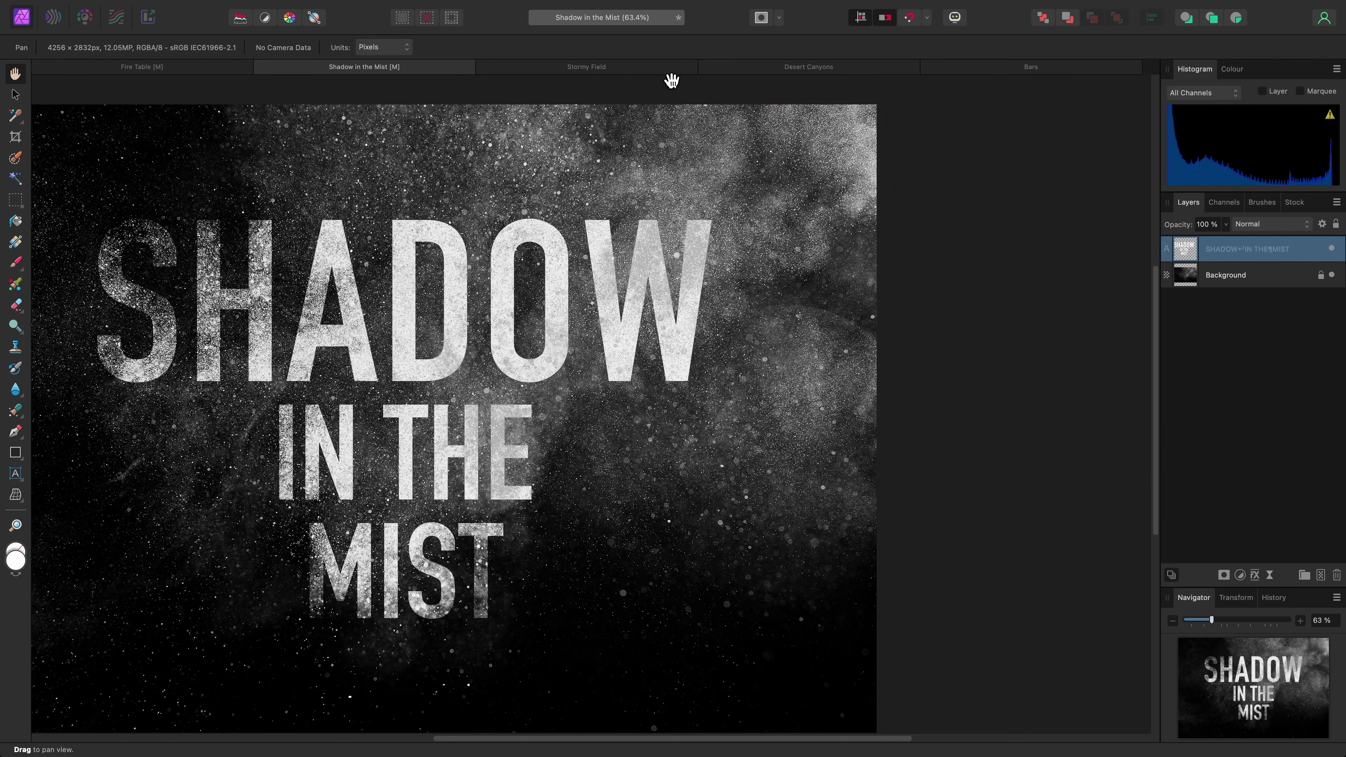
pyautogui.click(641, 69)
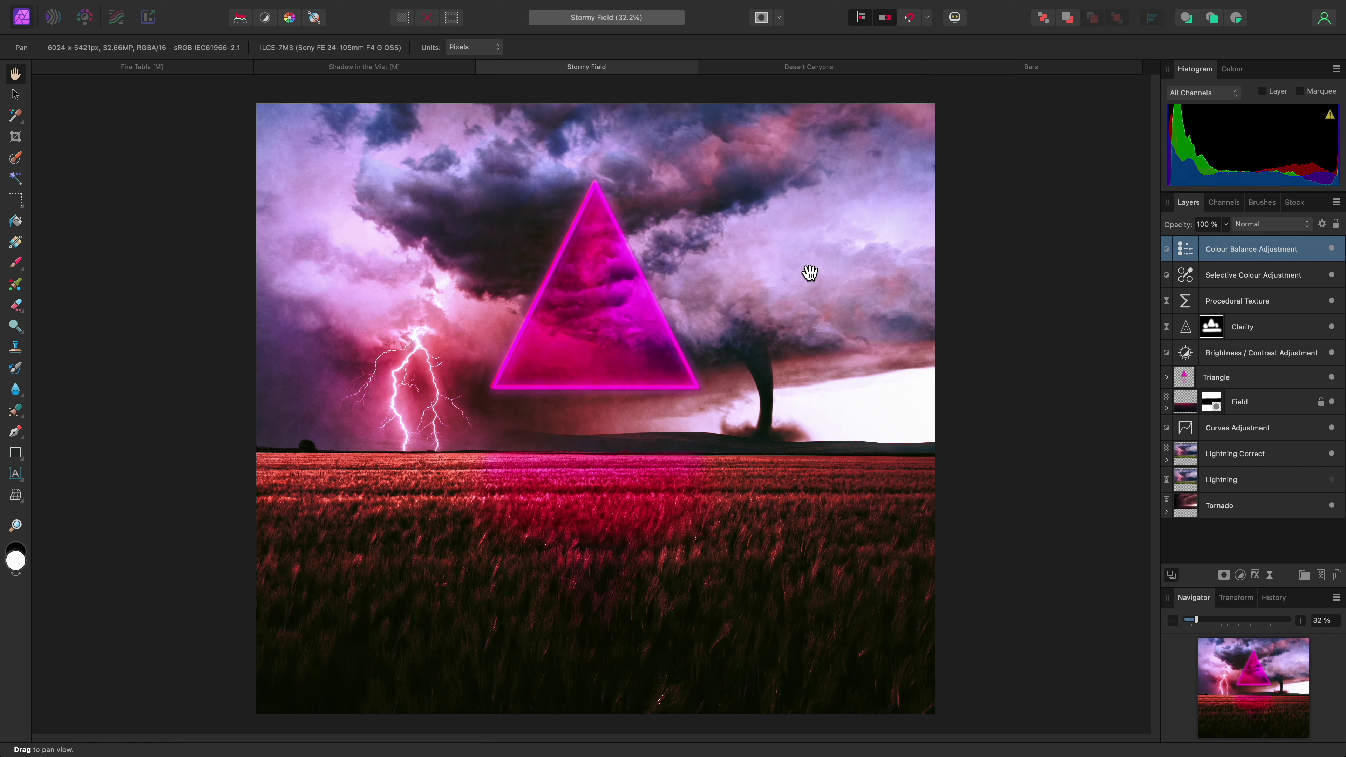
# Add a Black & White adjustment layer with default settings via Layer > New Adjustment Layer.
pyautogui.moveTo(586, 4)
pyautogui.click(309, 8)
pyautogui.moveTo(423, 178)
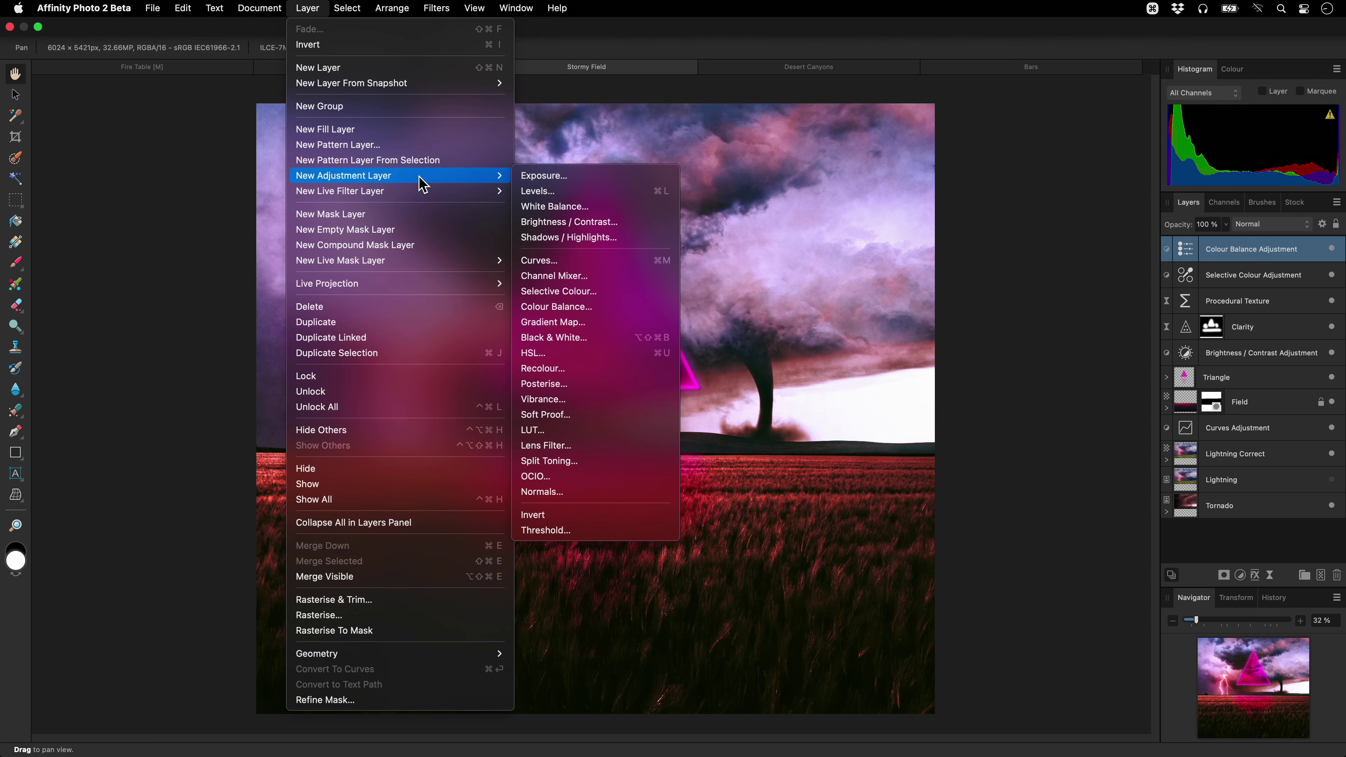
pyautogui.click(624, 338)
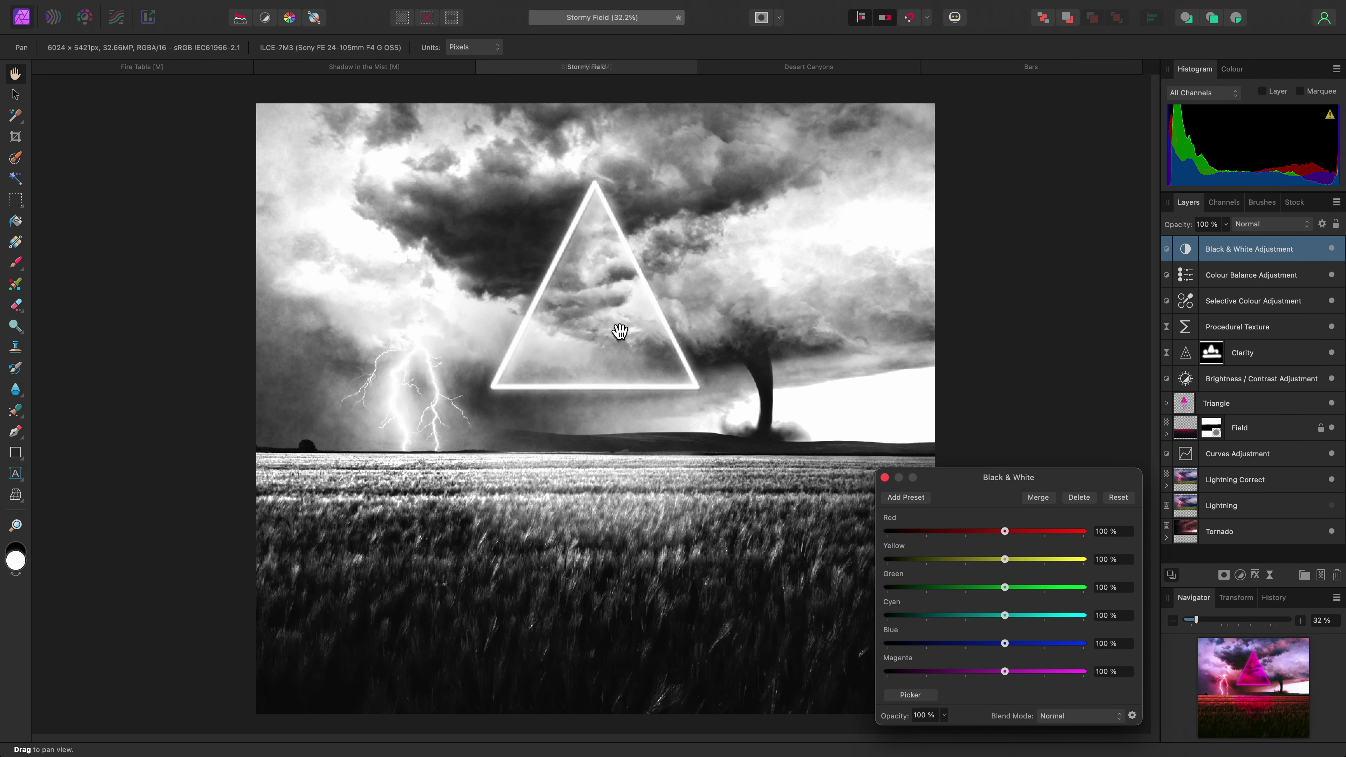
pyautogui.click(884, 477)
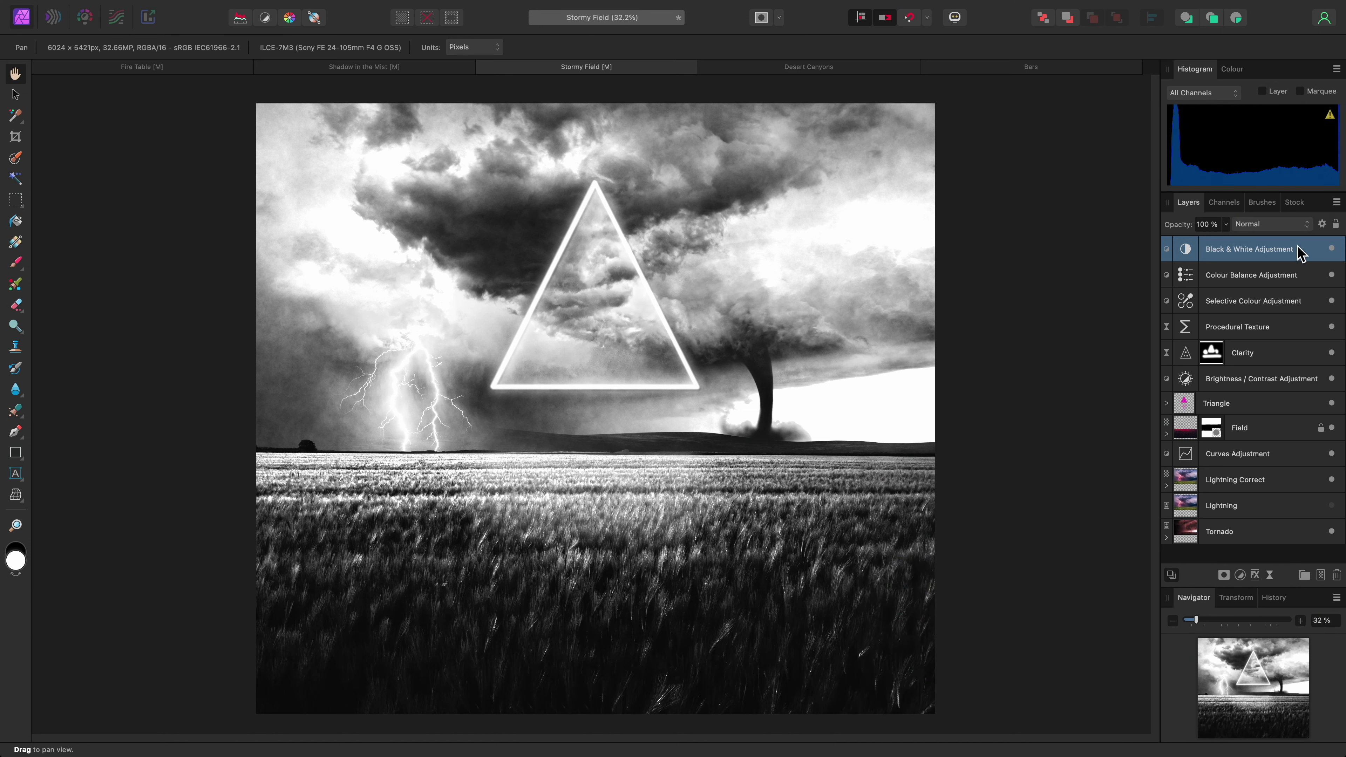
# Set the Black & White layer's Red-channel Underlying Composition right node to 0% output.
pyautogui.click(1322, 224)
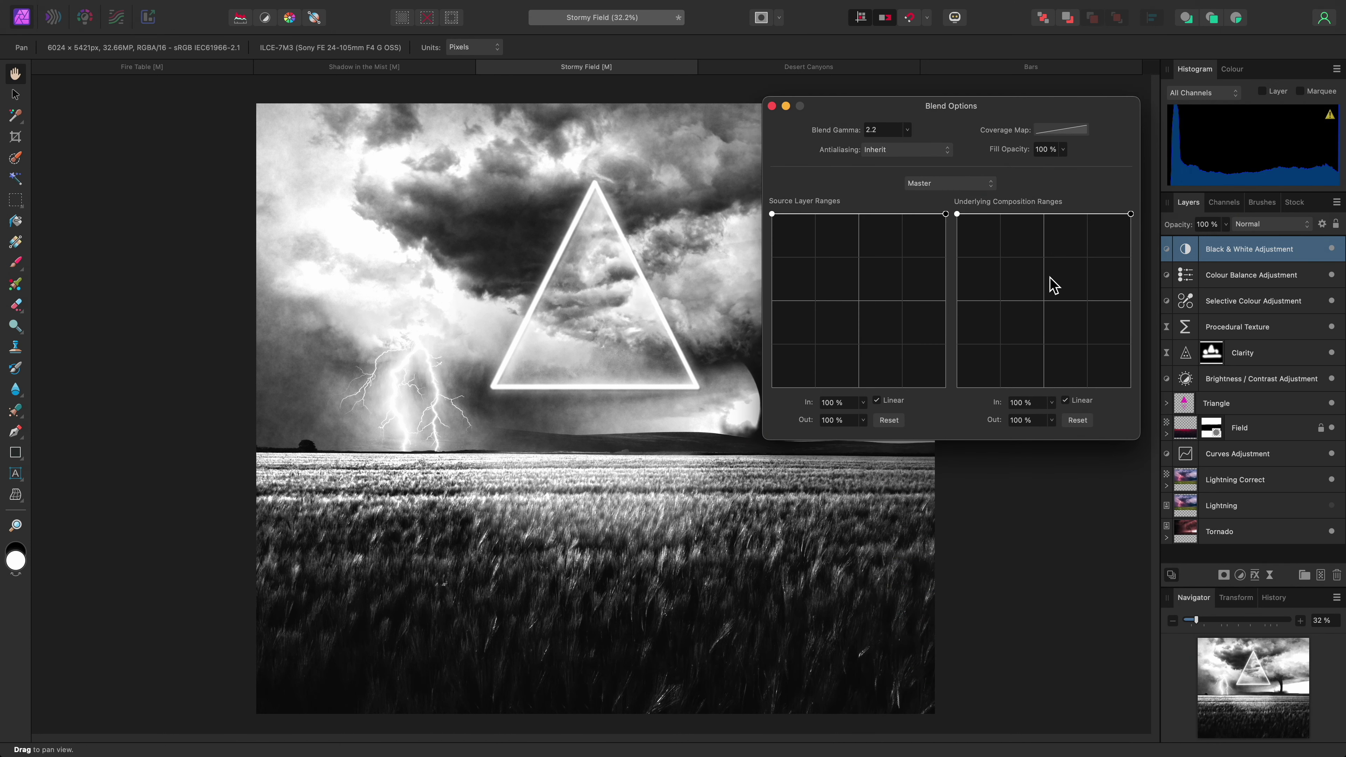
pyautogui.moveTo(603, 321); pyautogui.dragTo(437, 318)
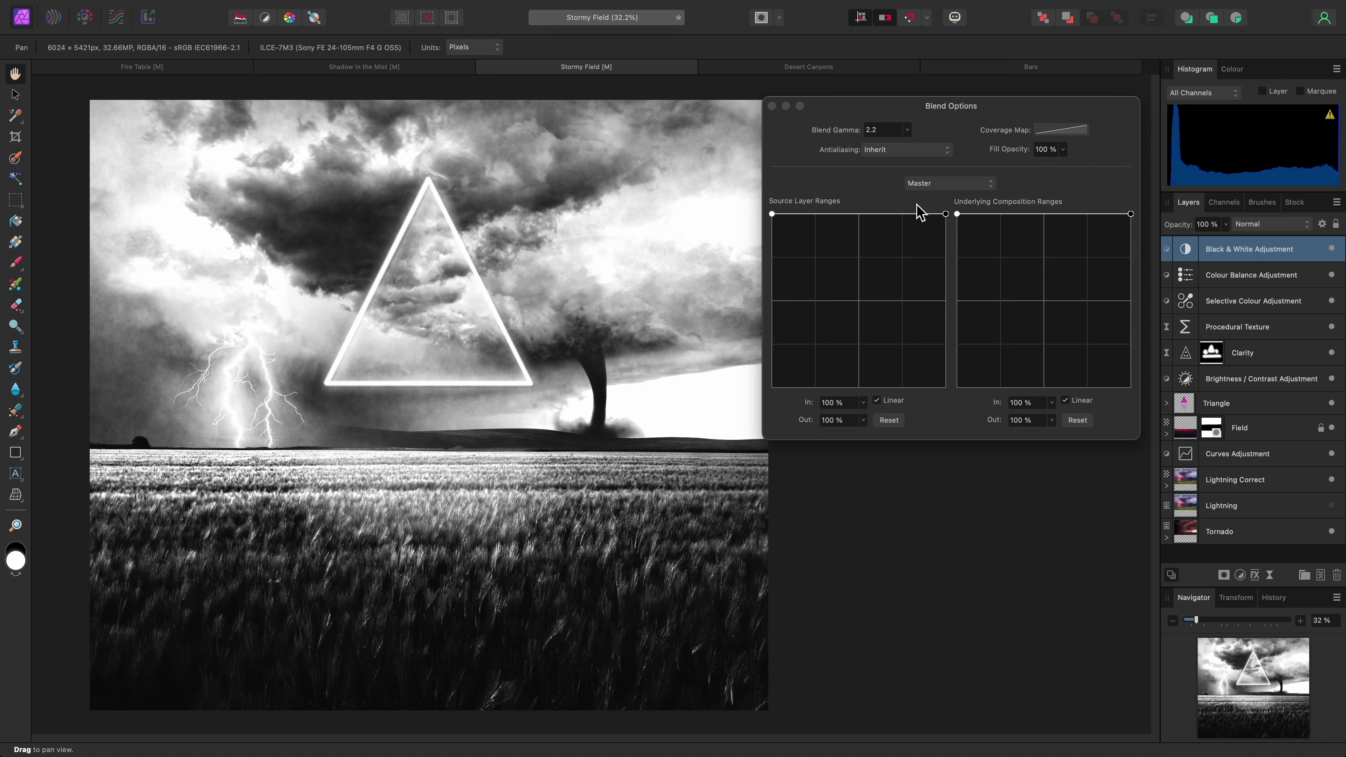
pyautogui.click(948, 184)
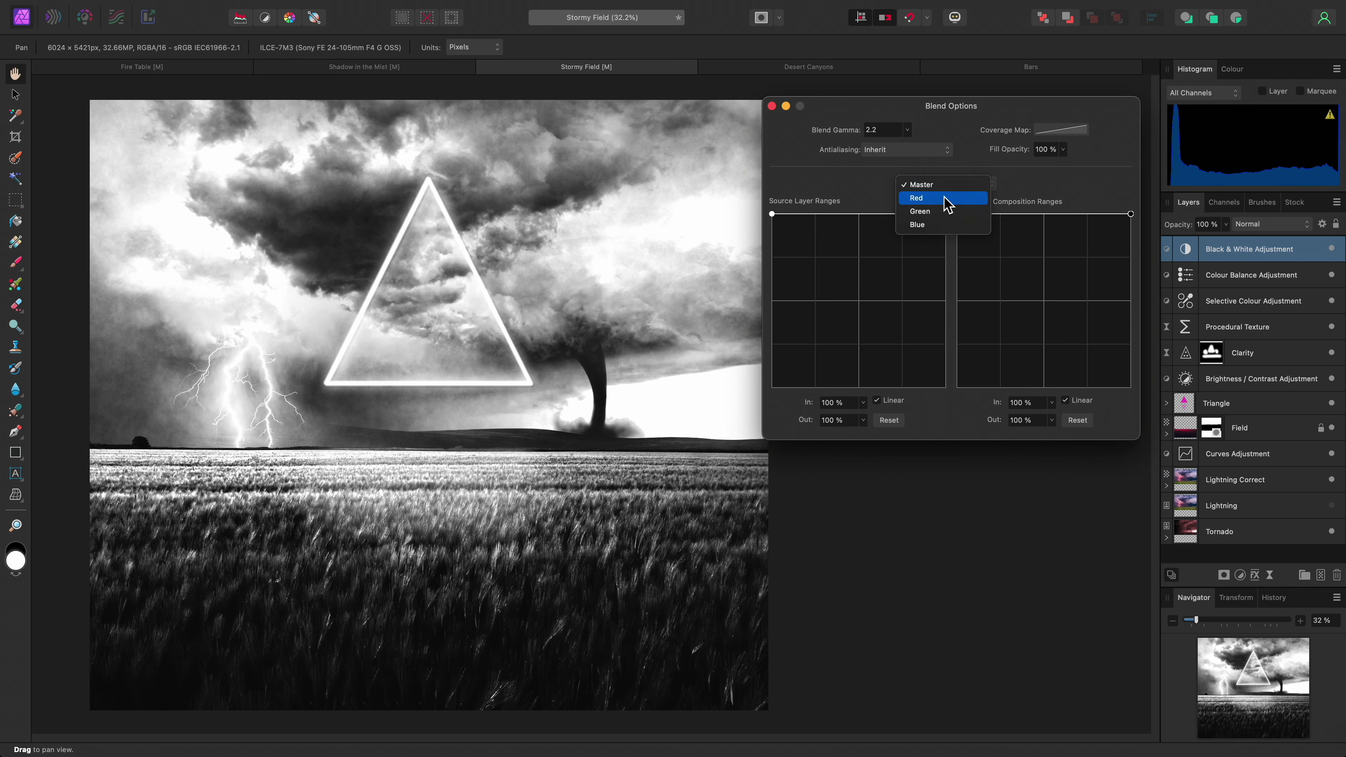
pyautogui.click(947, 200)
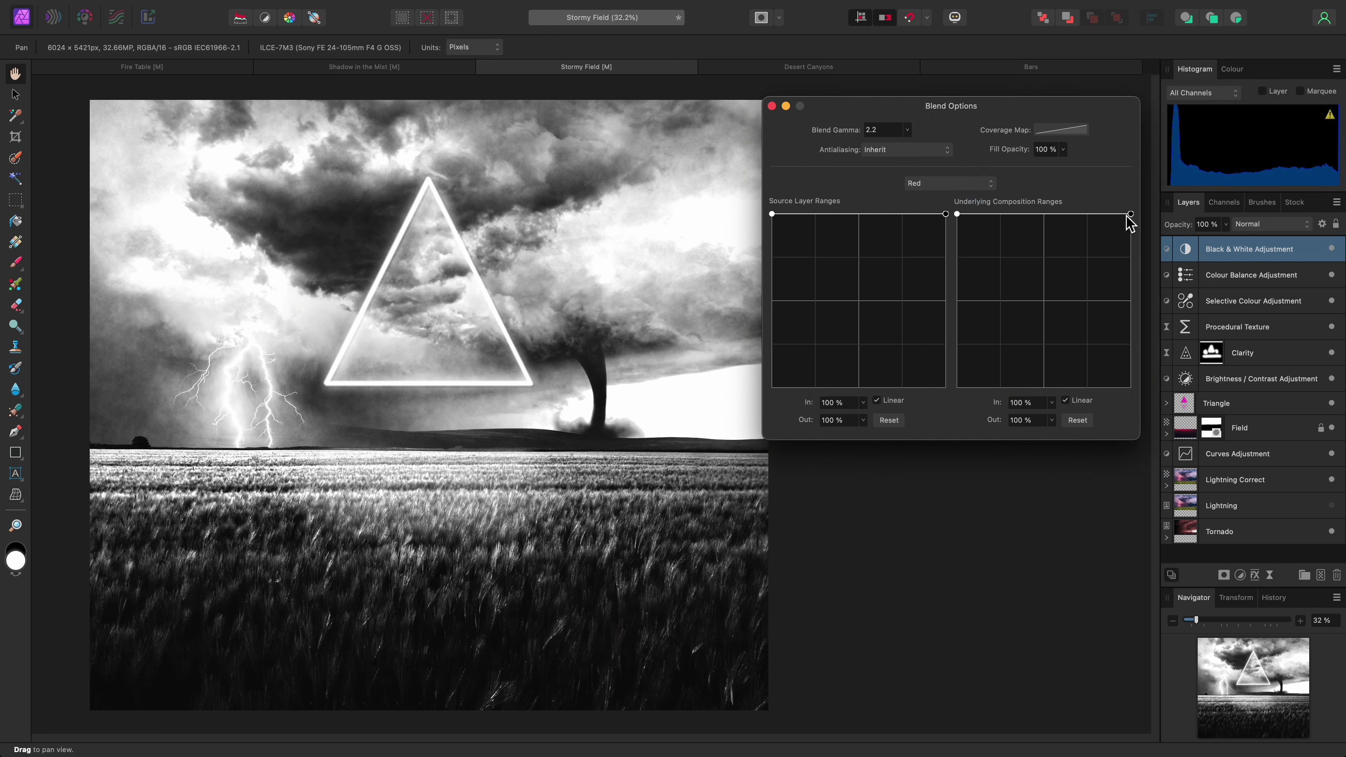
pyautogui.moveTo(1130, 214); pyautogui.dragTo(1140, 398)
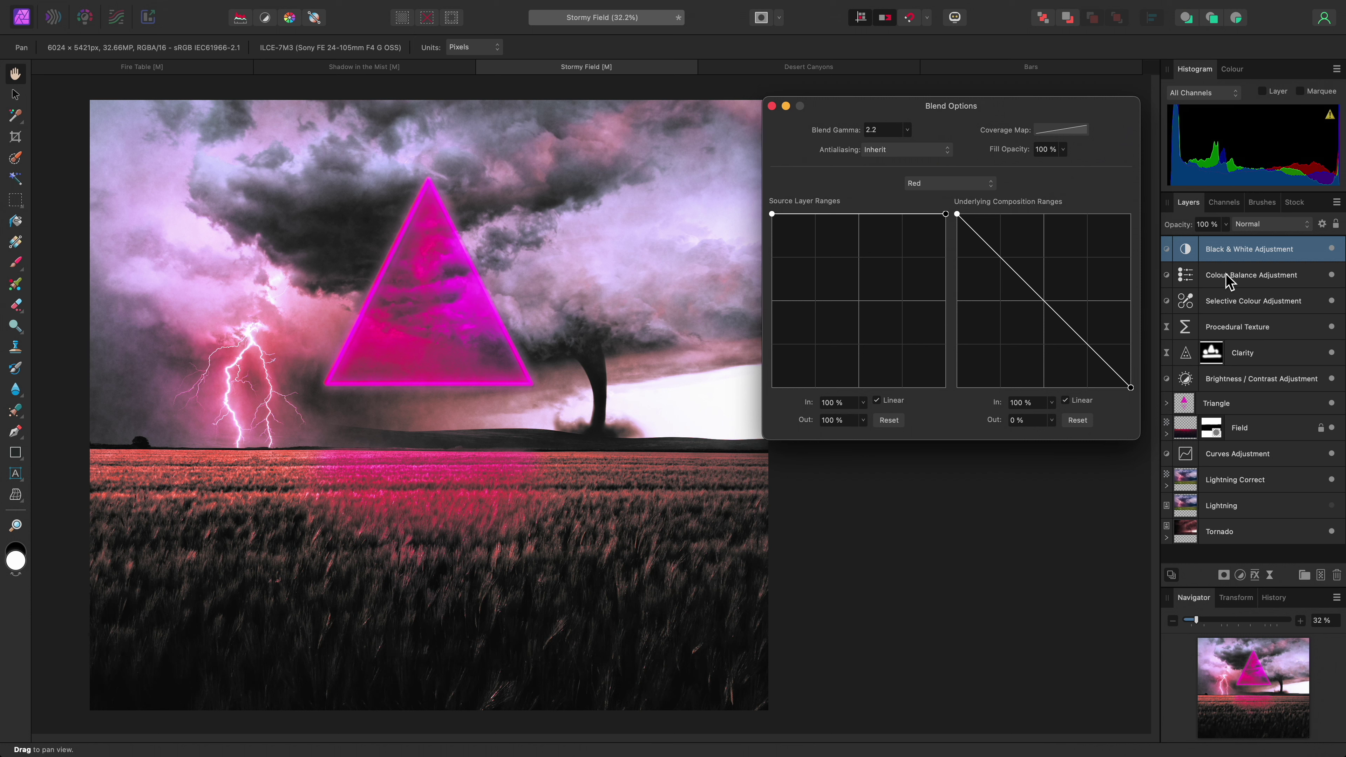
# On the Blue channel, lower the Underlying Composition curve's left node and add a raised midpoint.
pyautogui.click(978, 188)
pyautogui.click(970, 212)
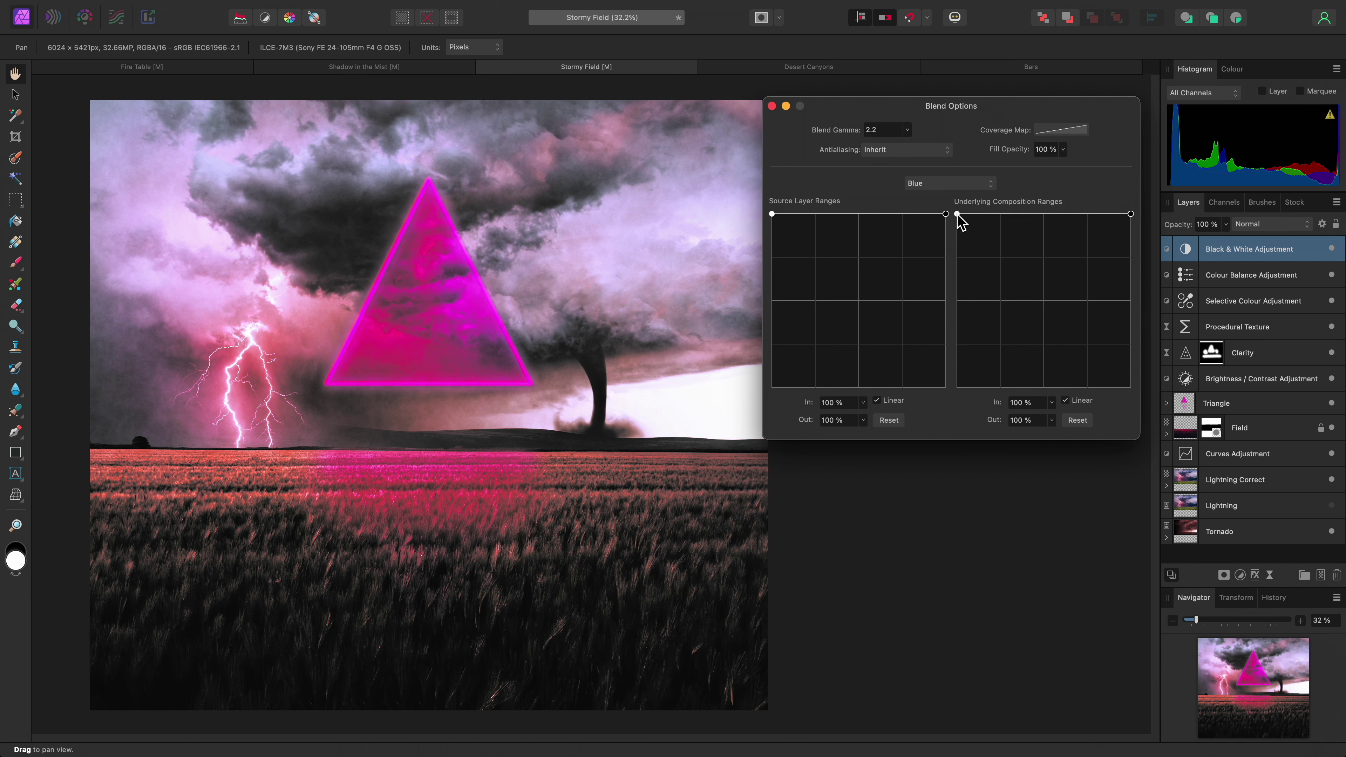
pyautogui.moveTo(957, 215); pyautogui.dragTo(950, 400)
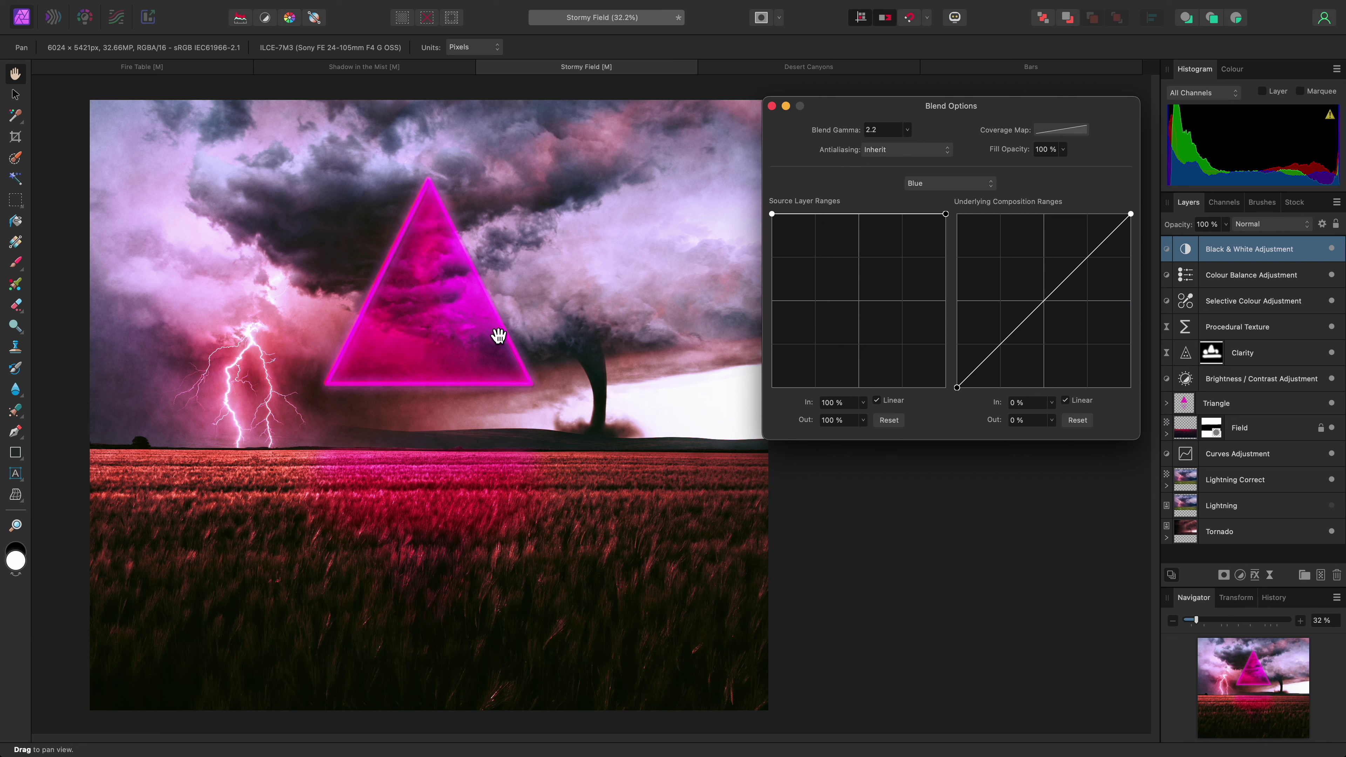
pyautogui.moveTo(984, 364); pyautogui.dragTo(973, 226)
# Add a Green-channel underlying node at 13% in, 77% out, then toggle Black & White to compare.
pyautogui.click(953, 184)
pyautogui.click(951, 173)
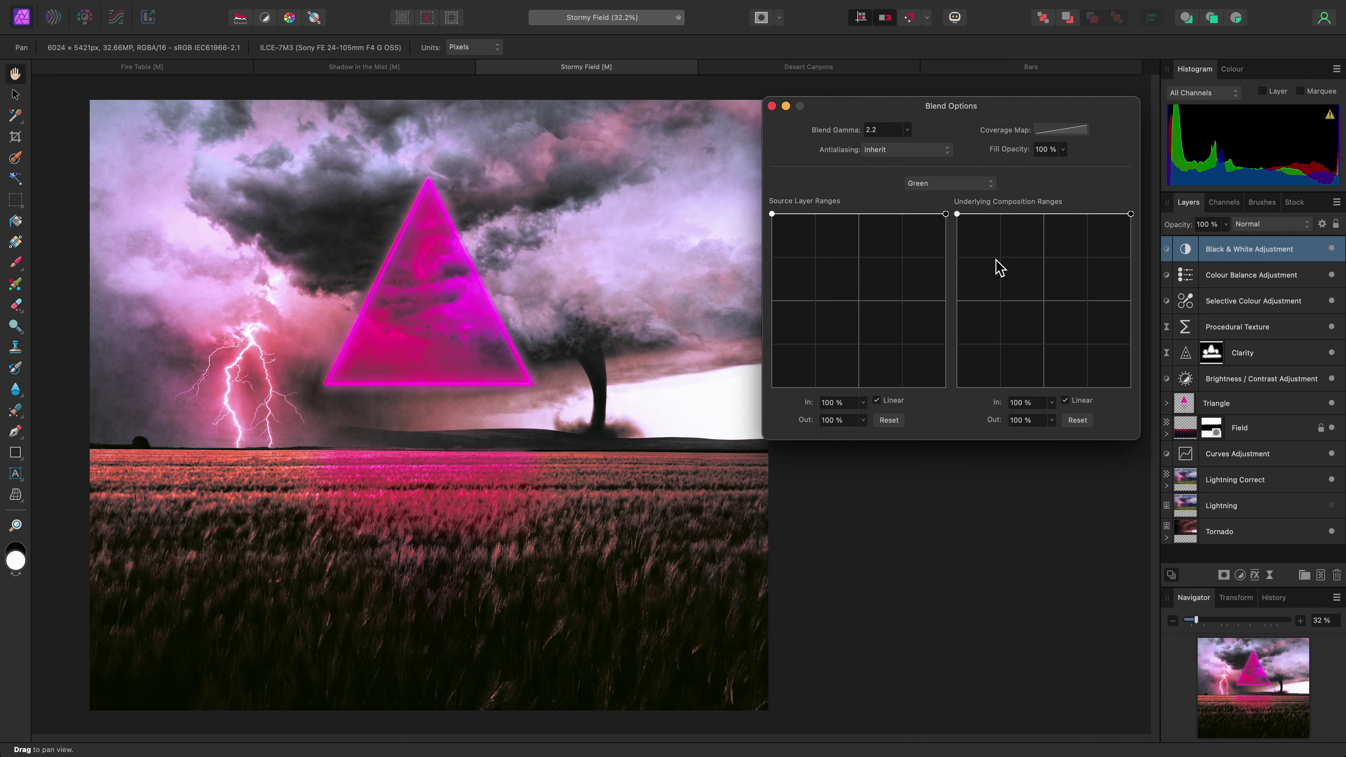
pyautogui.moveTo(998, 215); pyautogui.dragTo(979, 256)
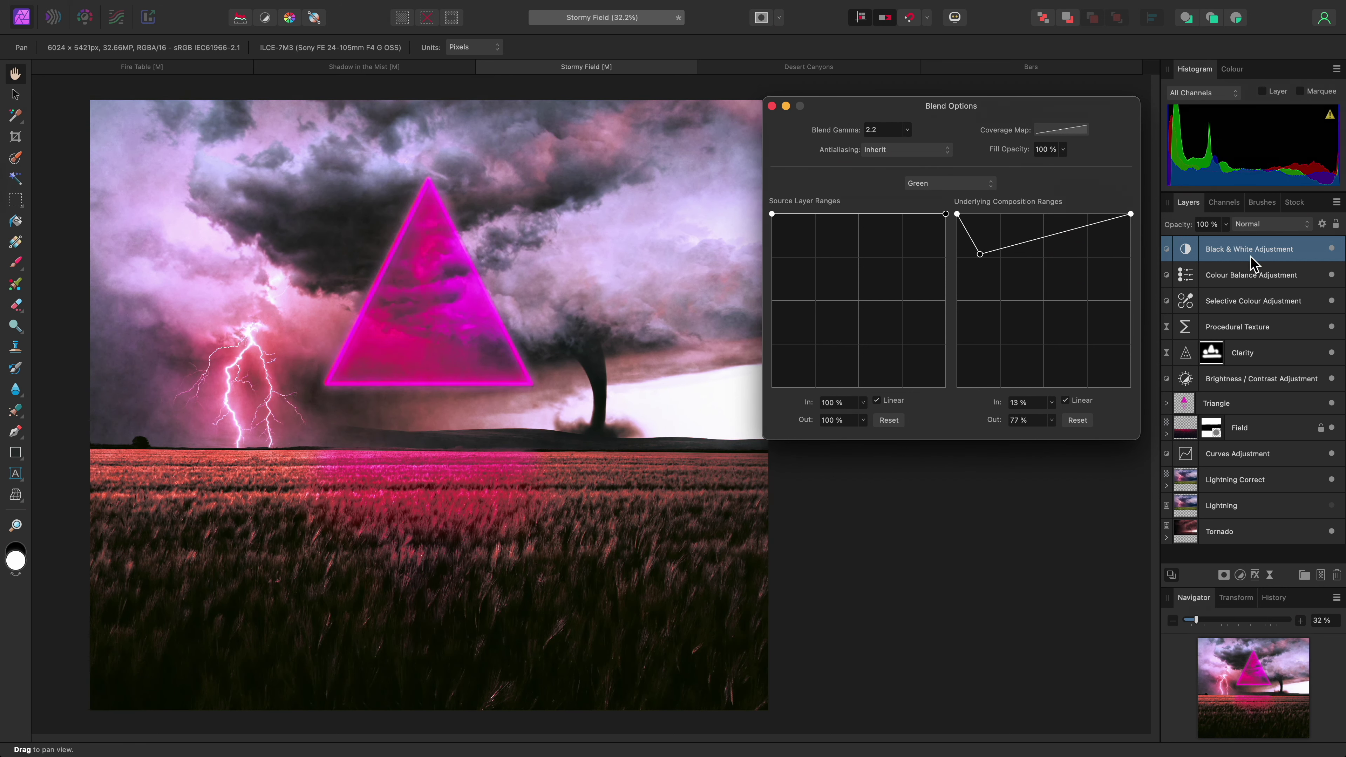
pyautogui.click(1333, 249)
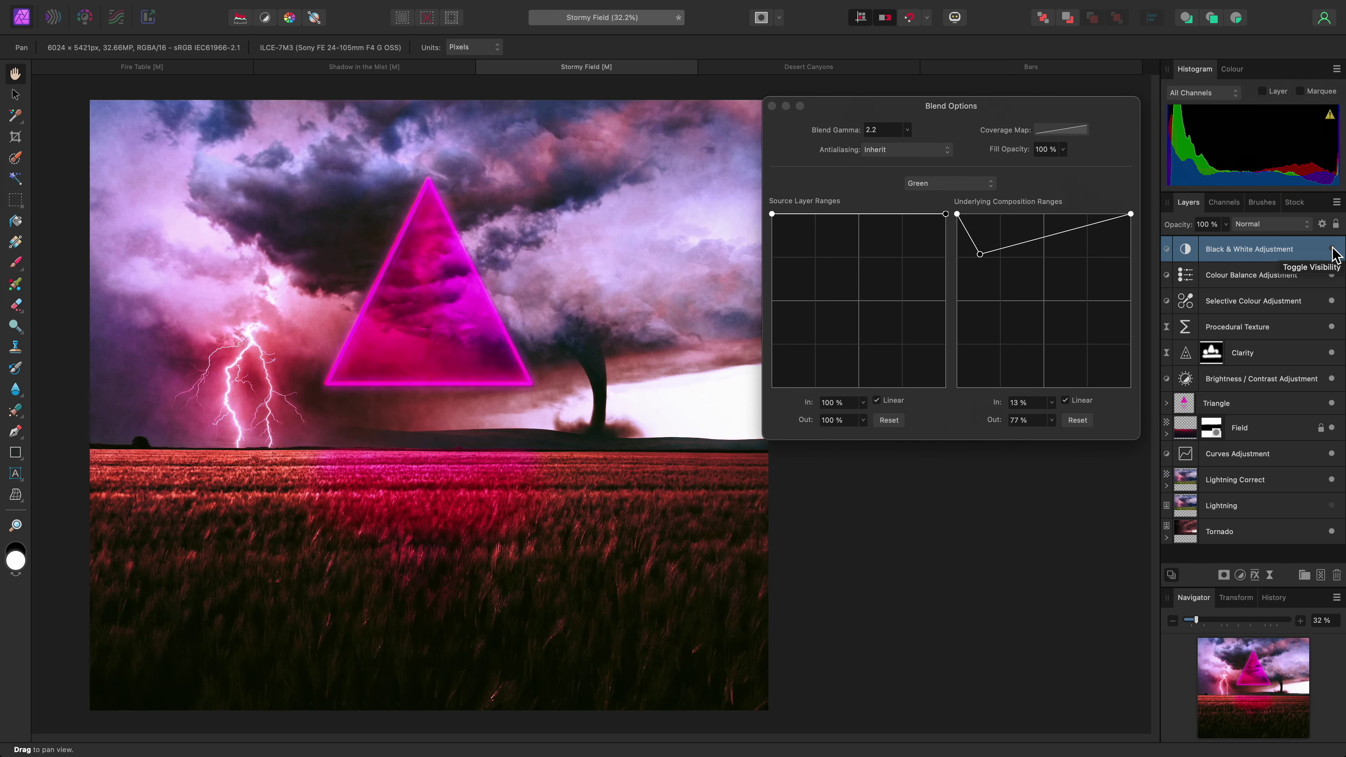
pyautogui.click(1332, 248)
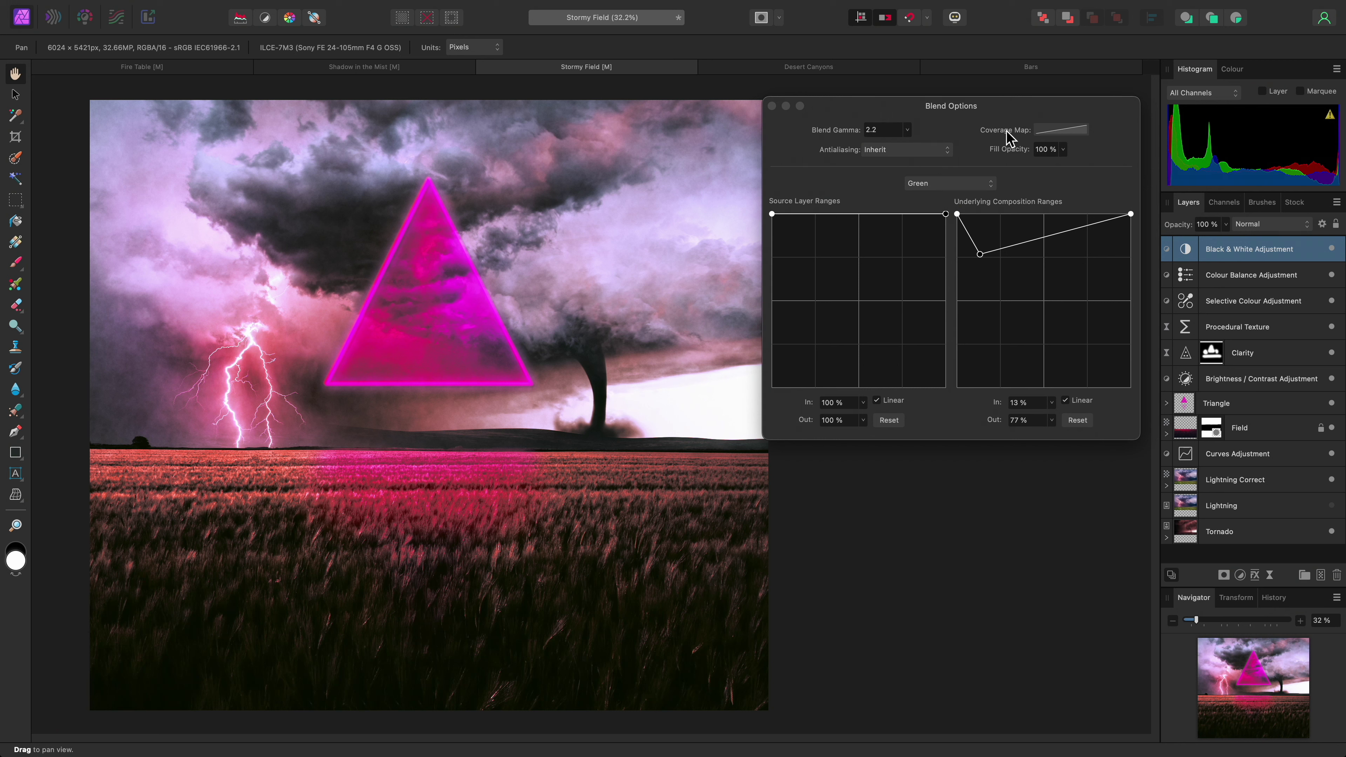
# Close Blend Options, open Desert Canyons, and zoom to about 2266% on the T of DESERT.
pyautogui.click(773, 106)
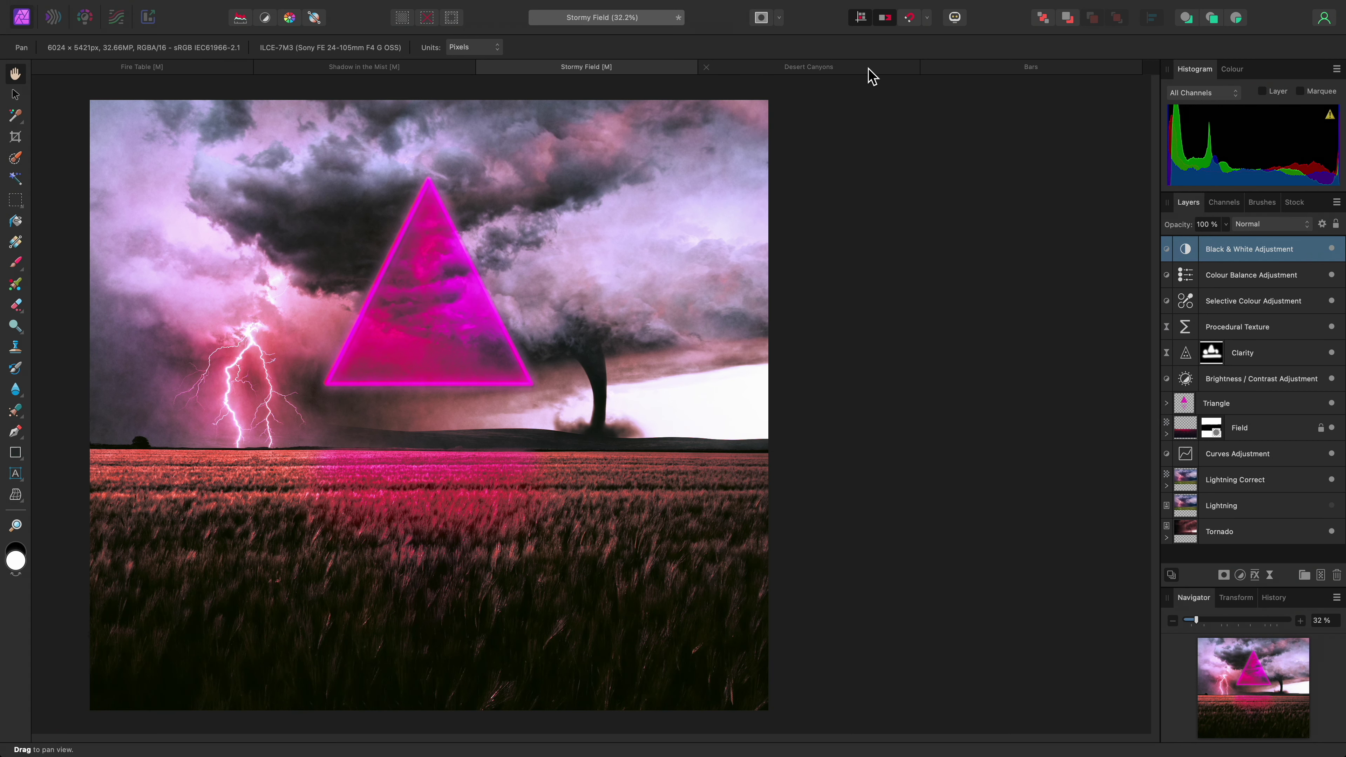
pyautogui.click(871, 76)
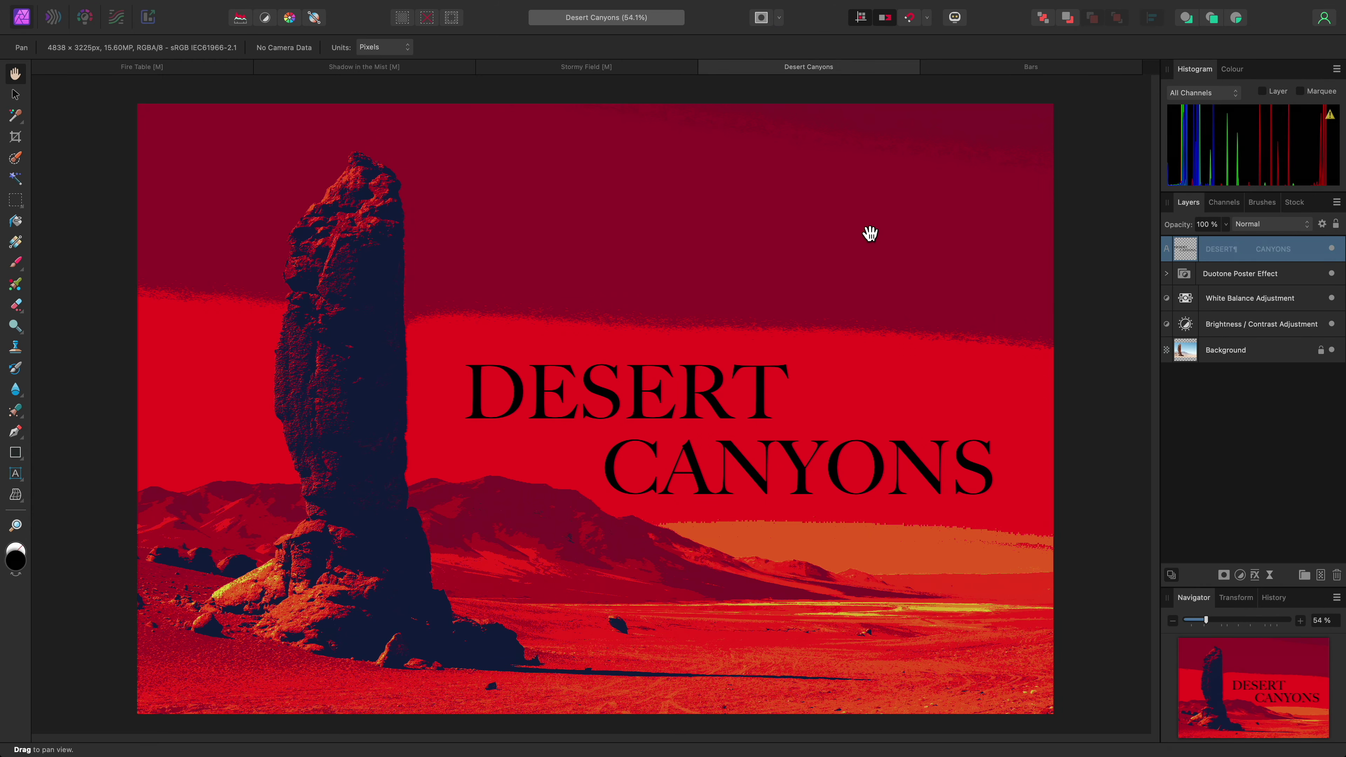
pyautogui.scroll(10, 790, 366)
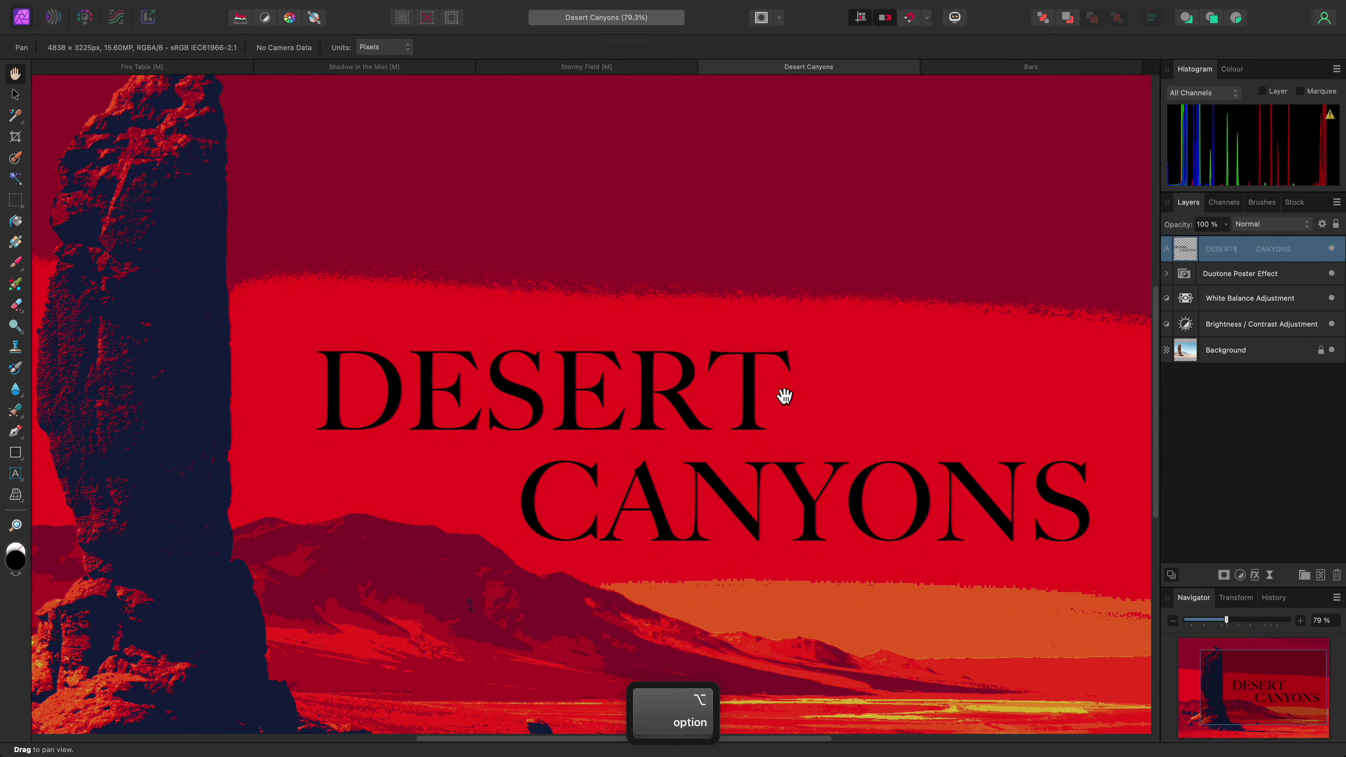
pyautogui.scroll(15, 791, 352)
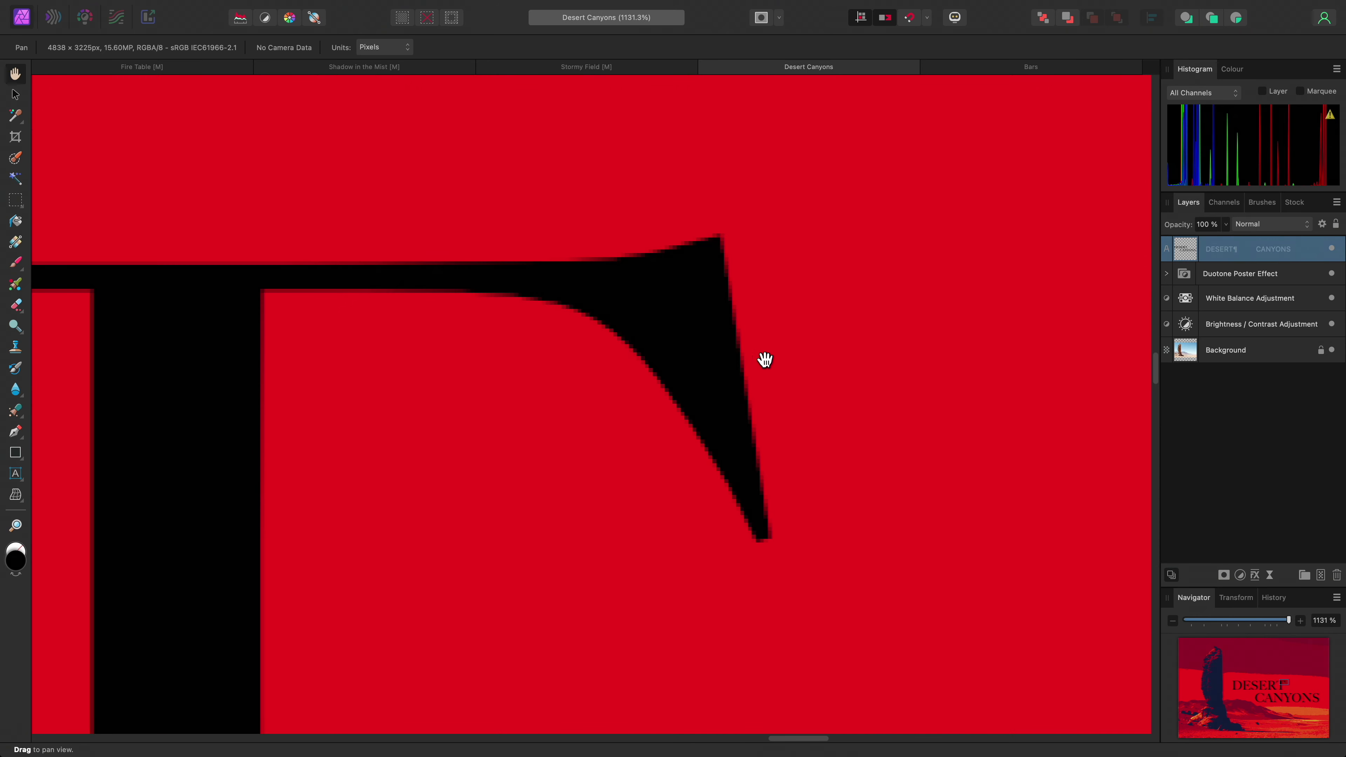
pyautogui.scroll(-1, 764, 403)
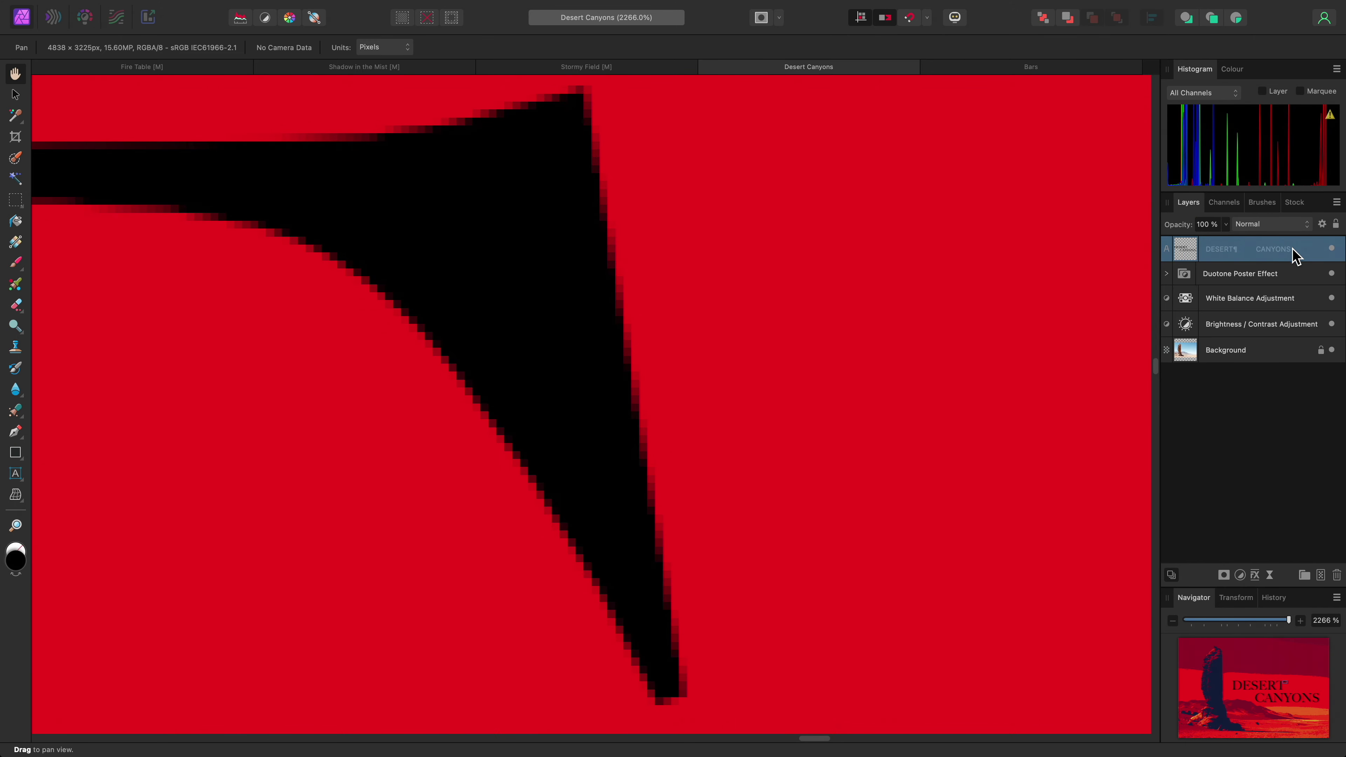
# Open Blend Options for DESERT CANYONS and compare forced-on versus off antialiasing.
pyautogui.click(1322, 225)
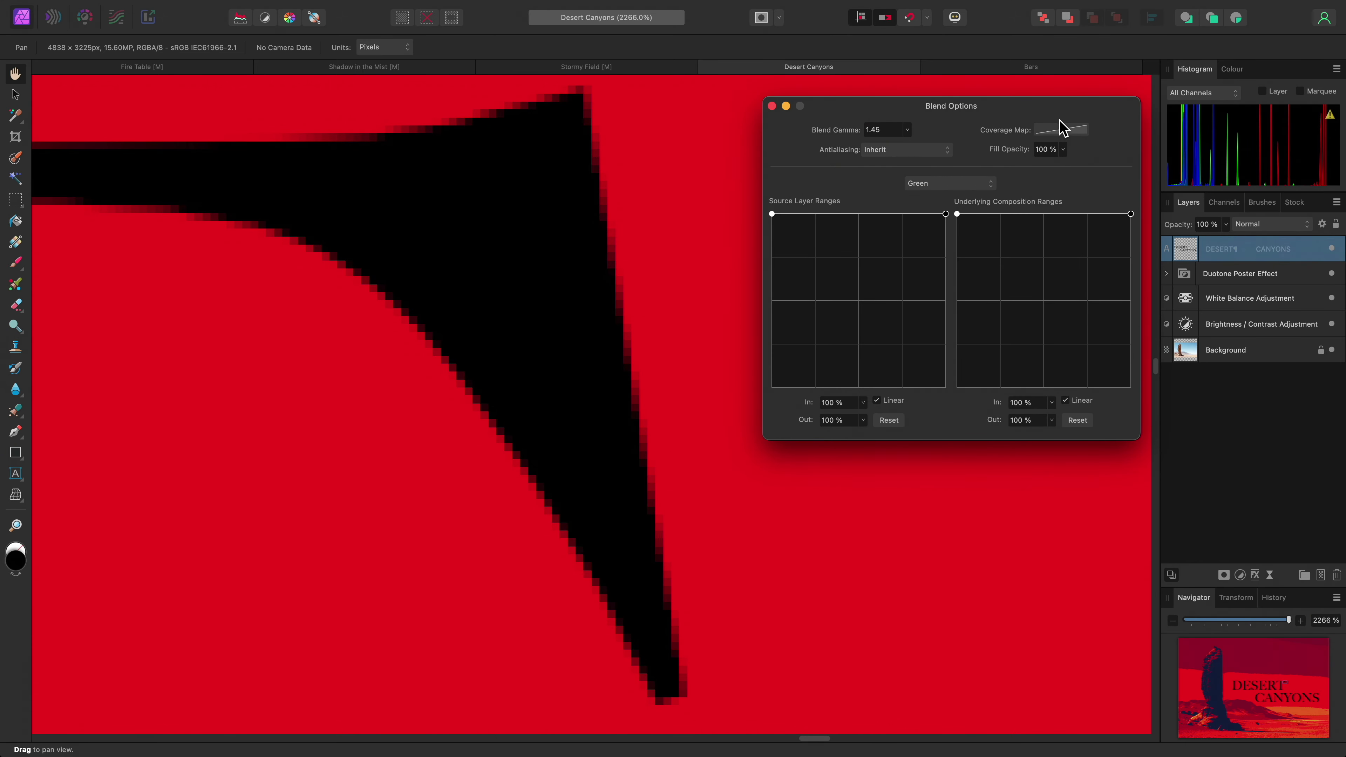
pyautogui.moveTo(1058, 126); pyautogui.dragTo(1036, 135)
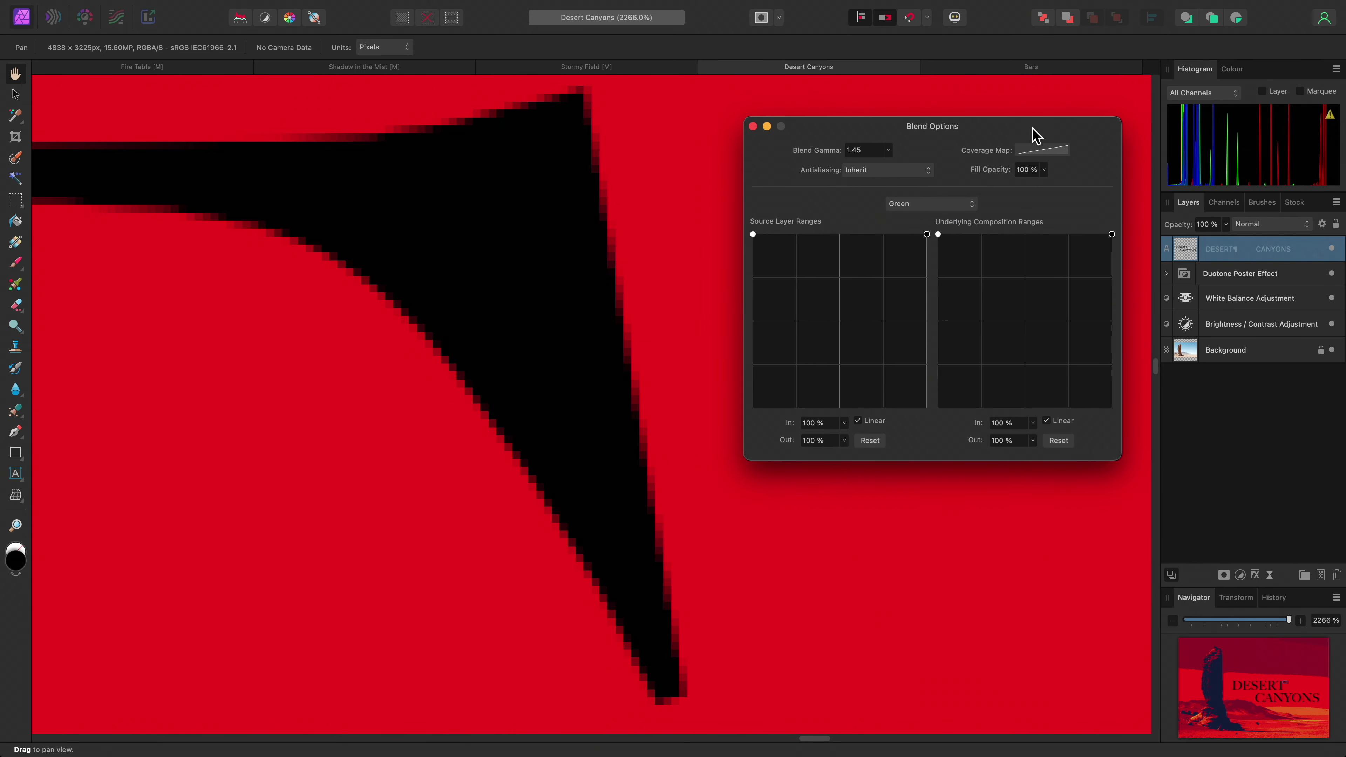
pyautogui.click(894, 171)
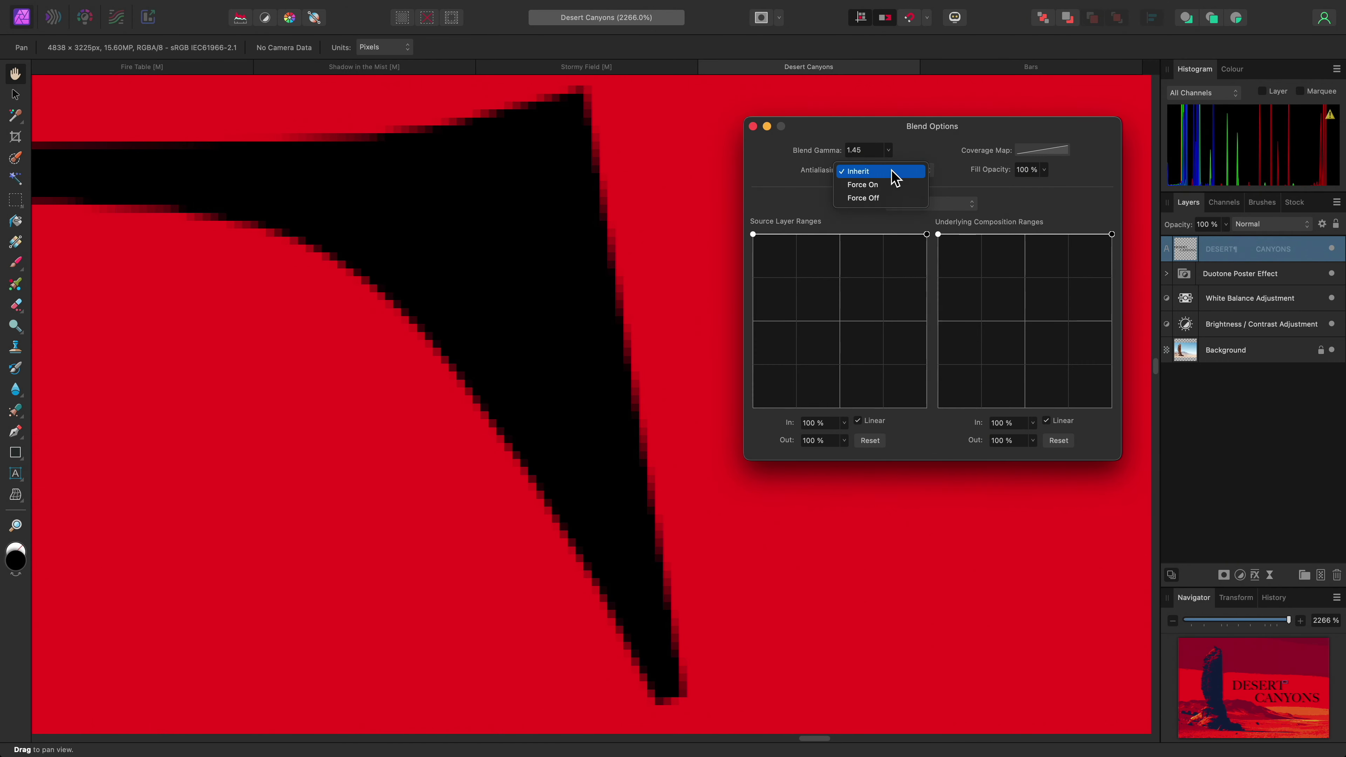
pyautogui.click(880, 184)
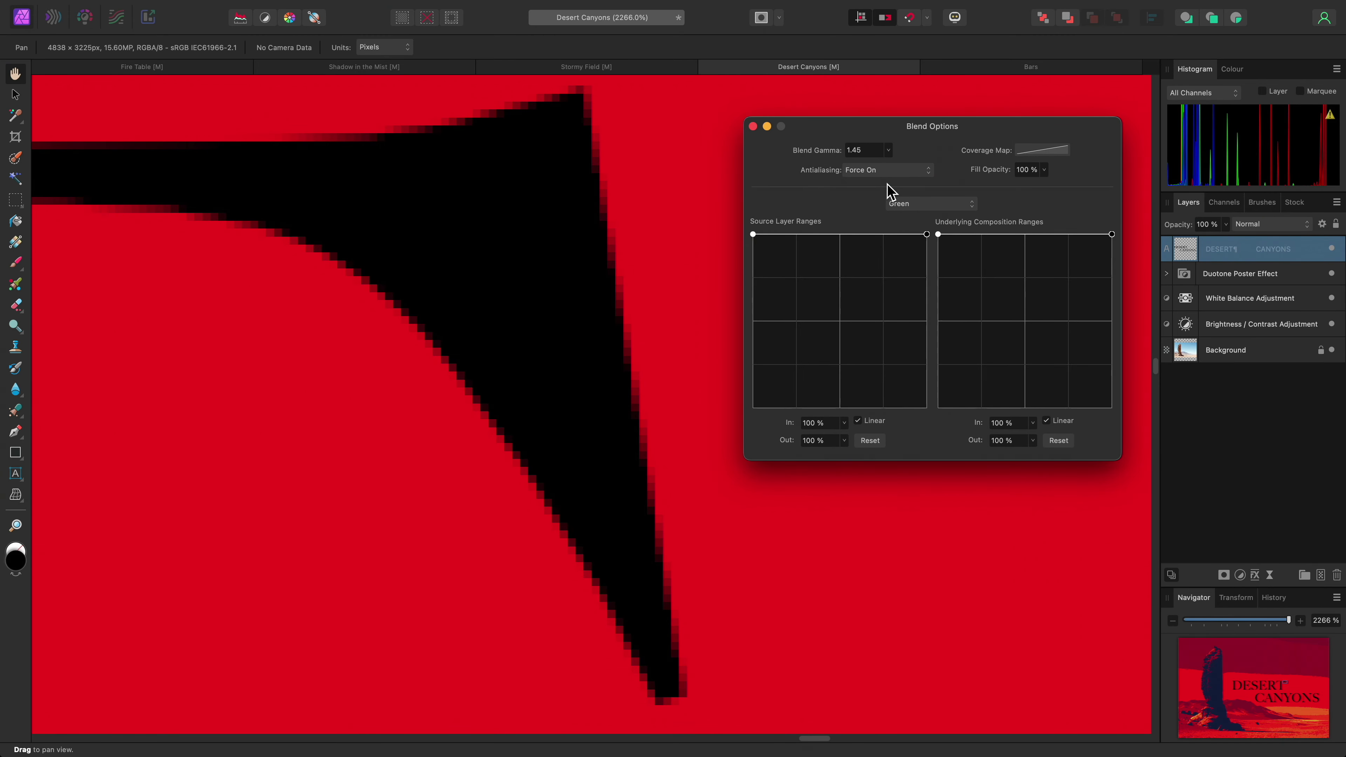
pyautogui.click(889, 171)
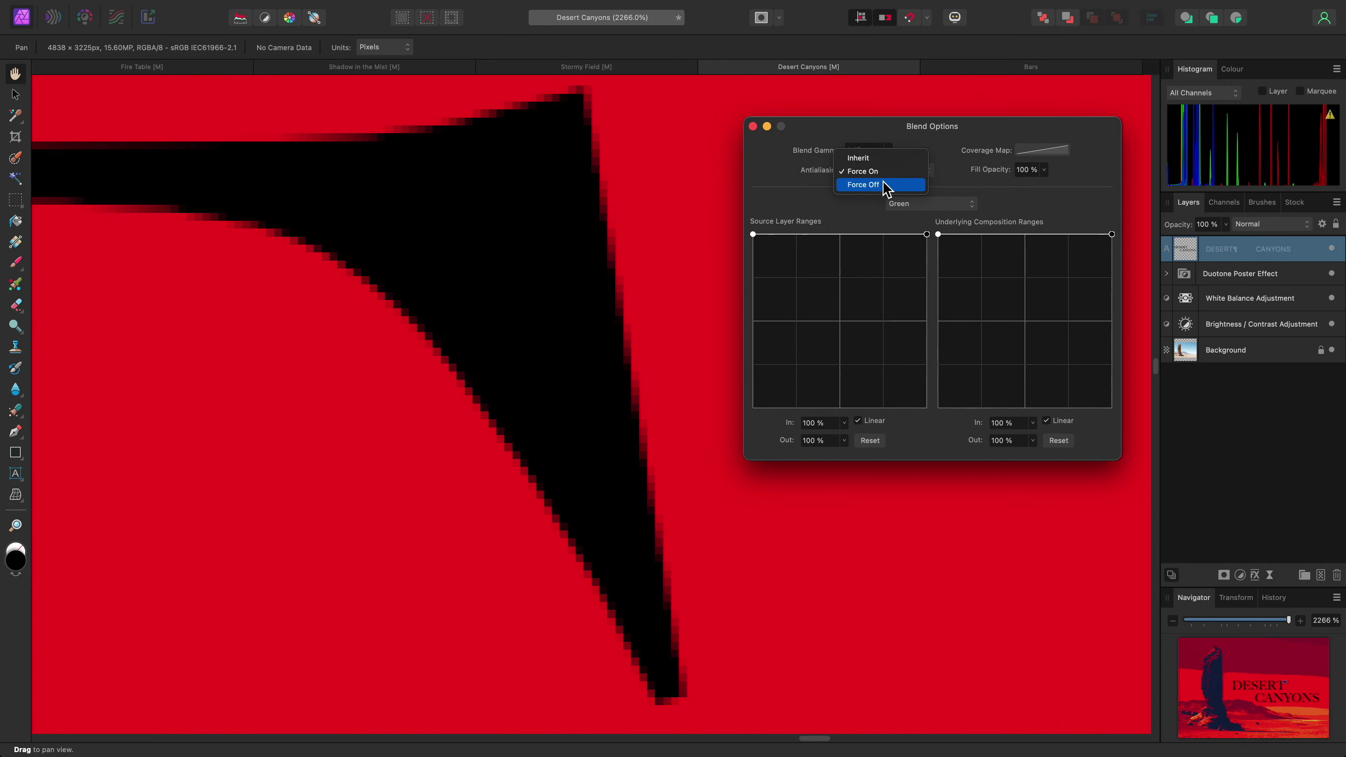
pyautogui.click(883, 183)
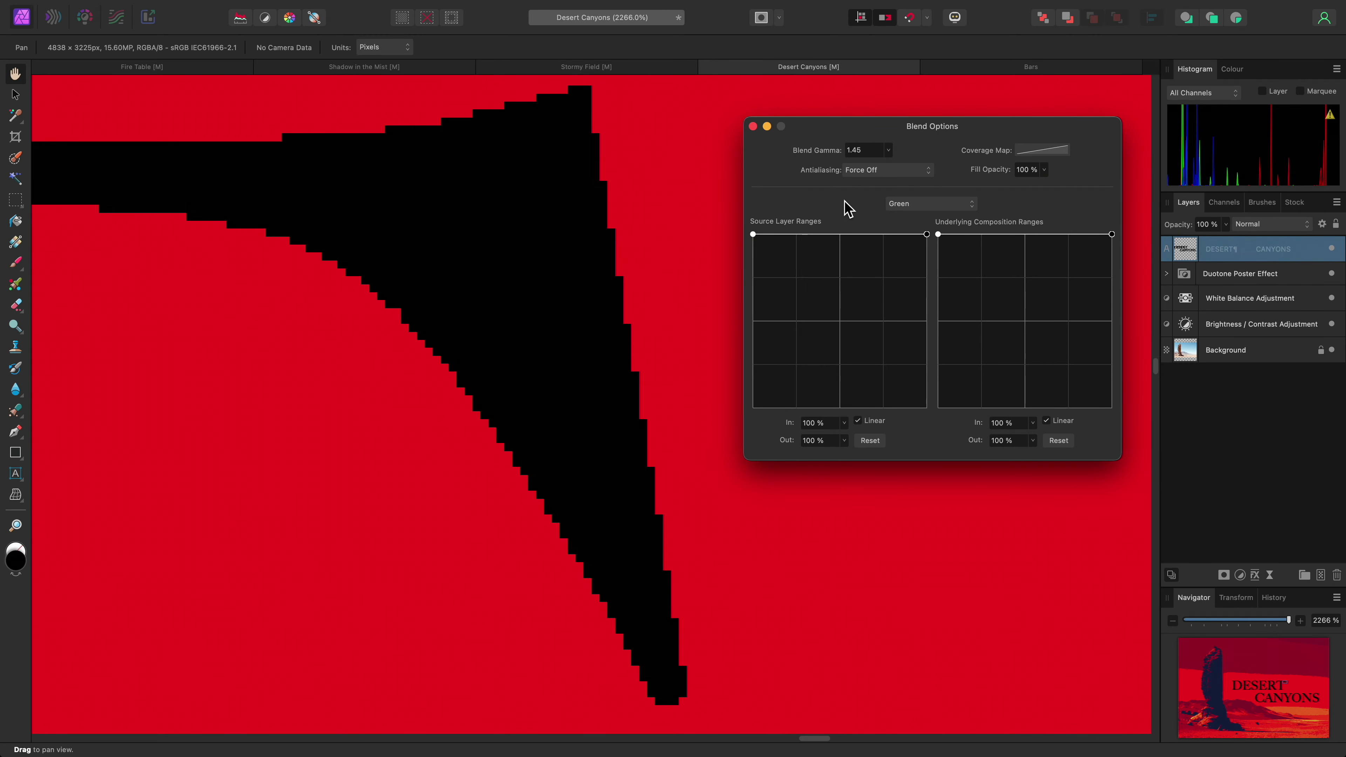
# Toggle antialiasing on and off again on the T glyph, then return it to Inherit.
pyautogui.click(891, 170)
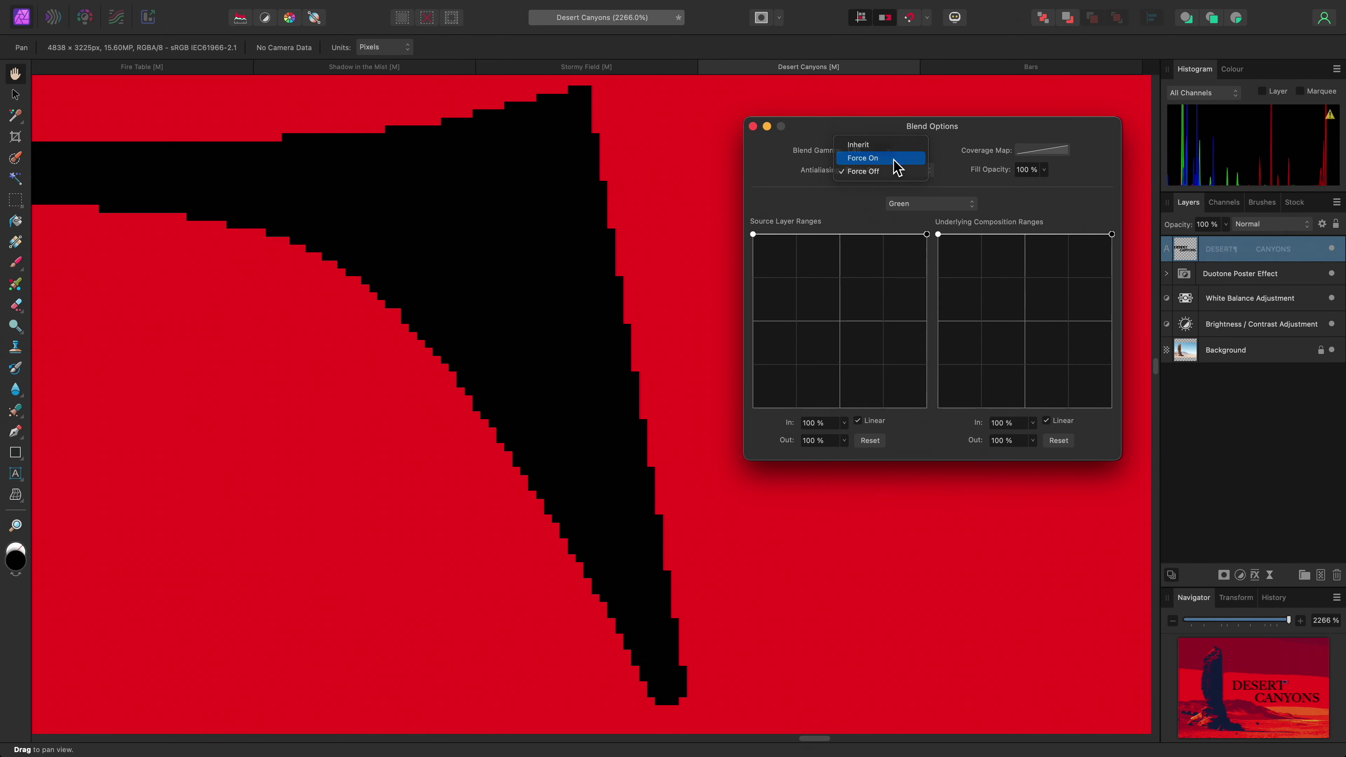
pyautogui.click(896, 167)
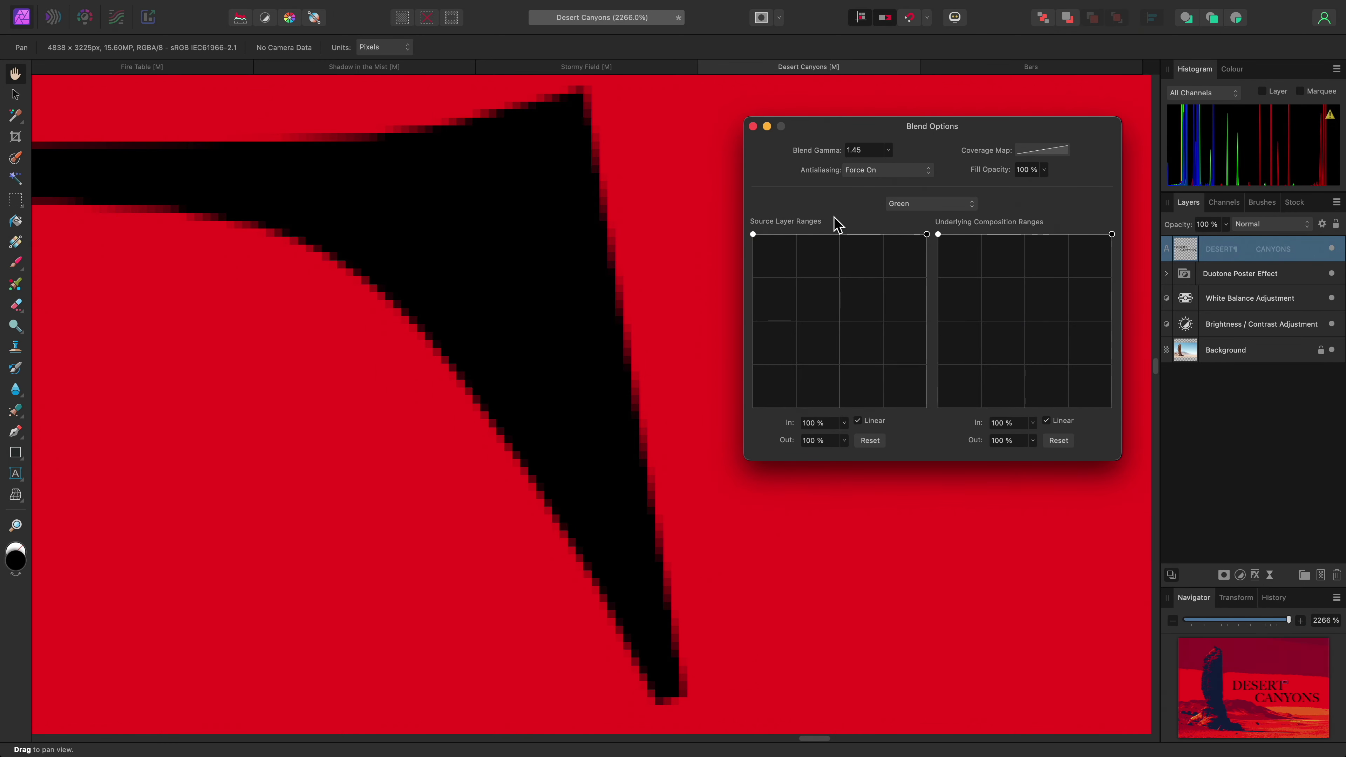
pyautogui.scroll(-5, 615, 259)
pyautogui.scroll(-2, 592, 307)
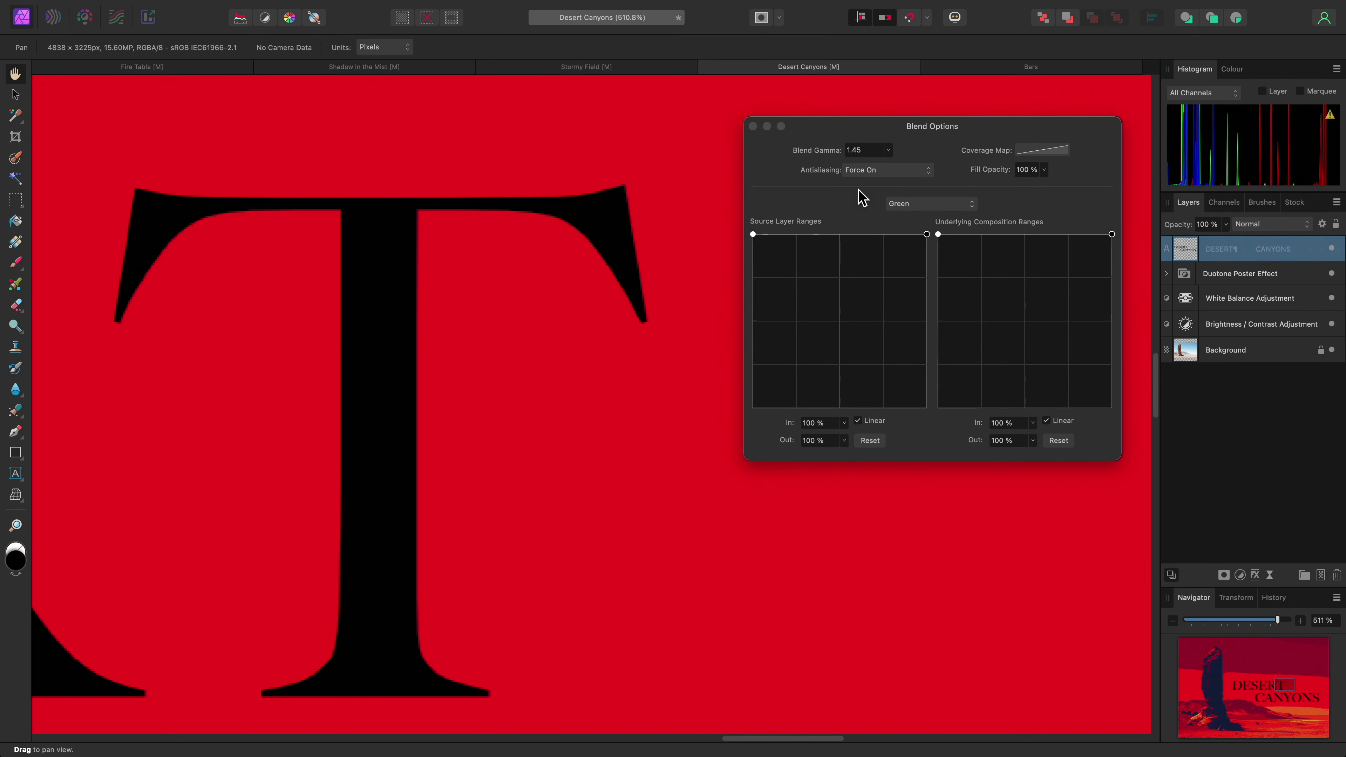
pyautogui.click(875, 170)
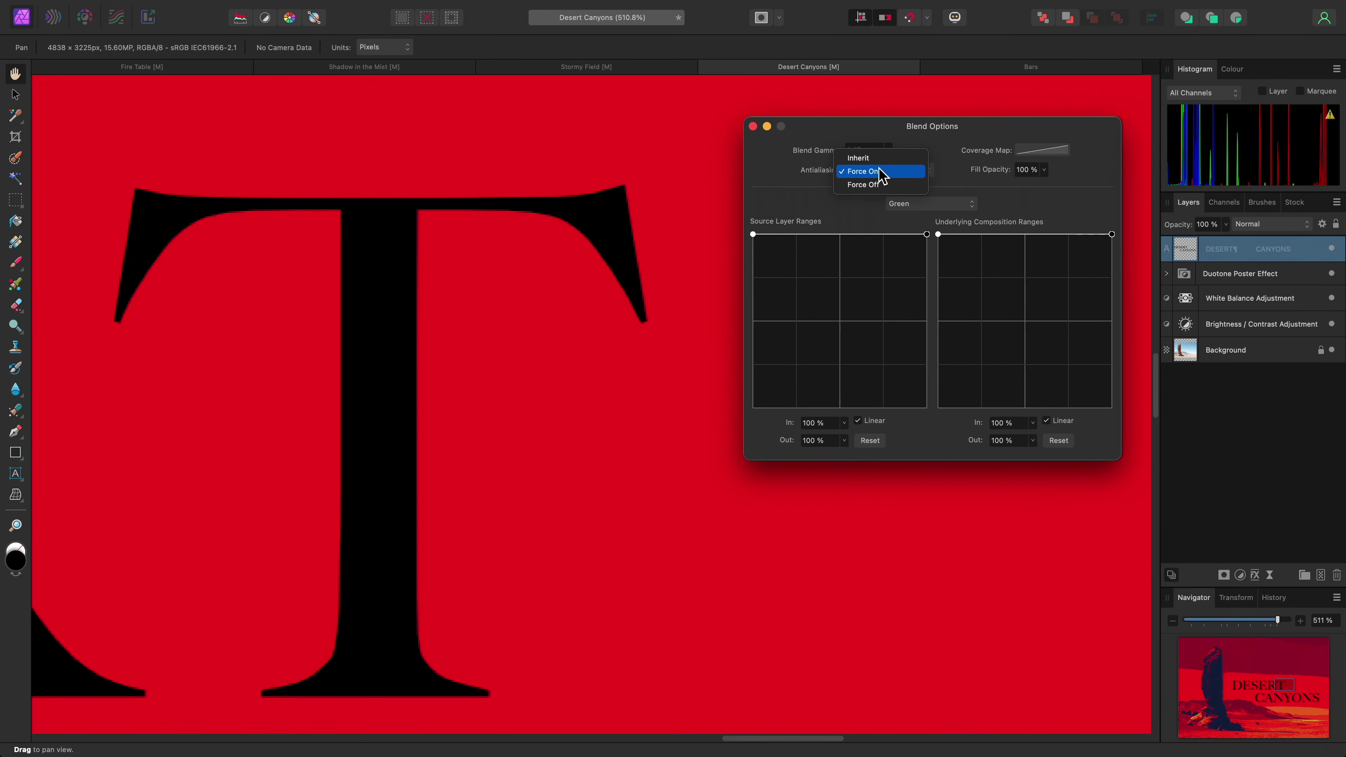
pyautogui.click(896, 186)
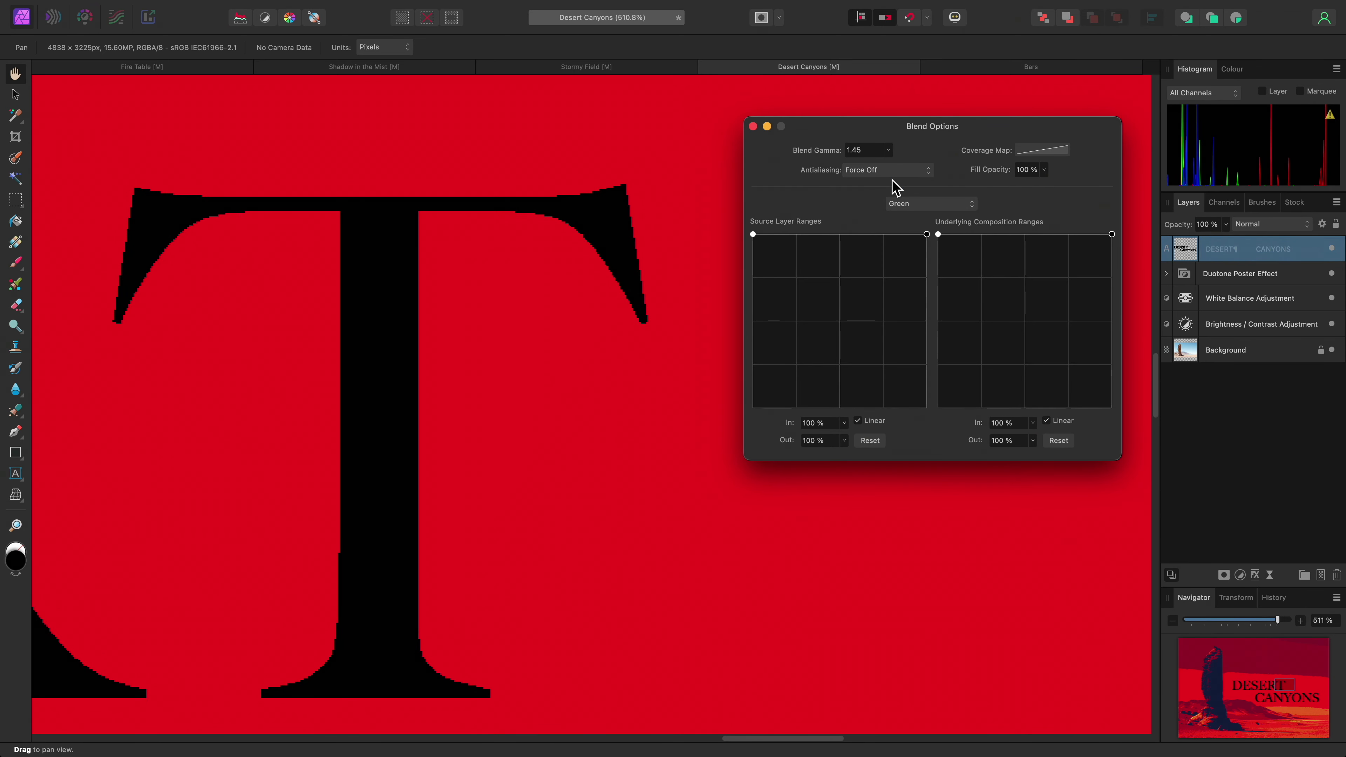
pyautogui.click(893, 171)
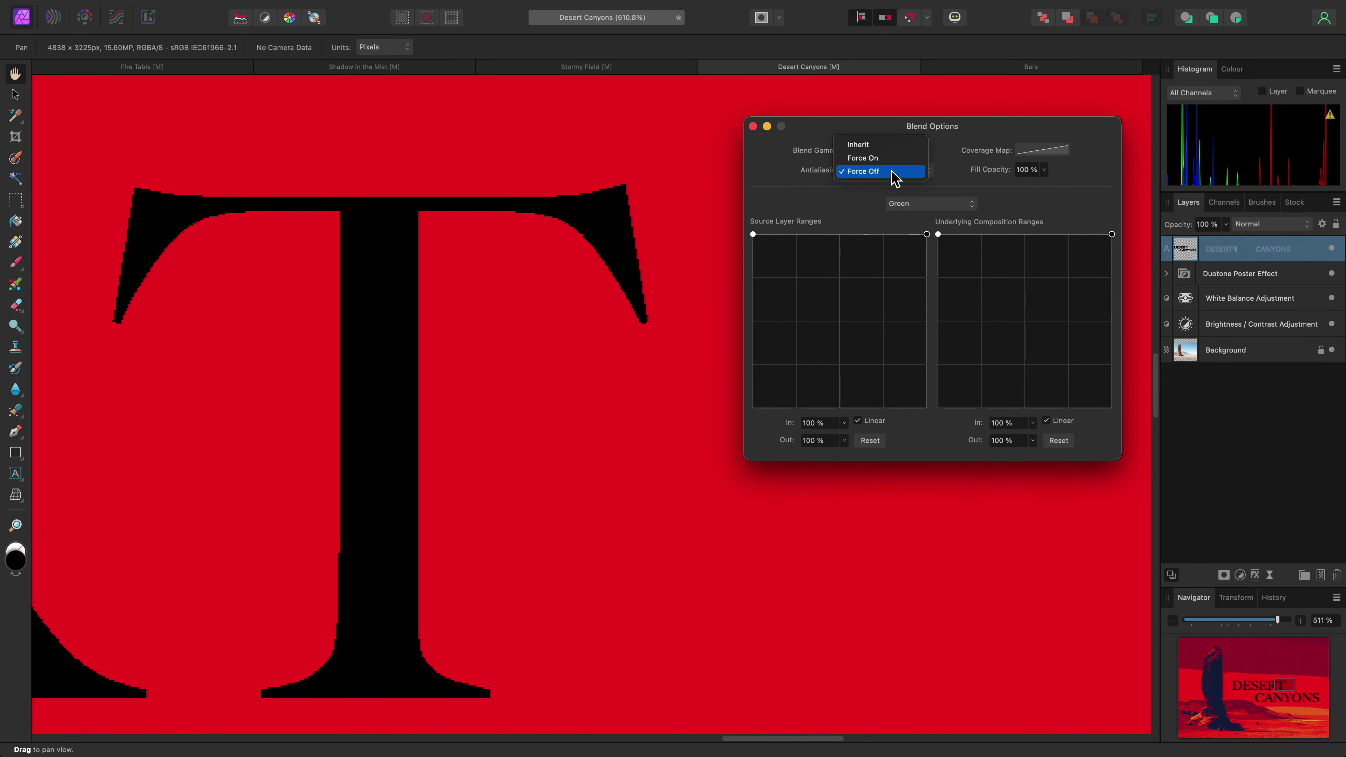
pyautogui.click(894, 146)
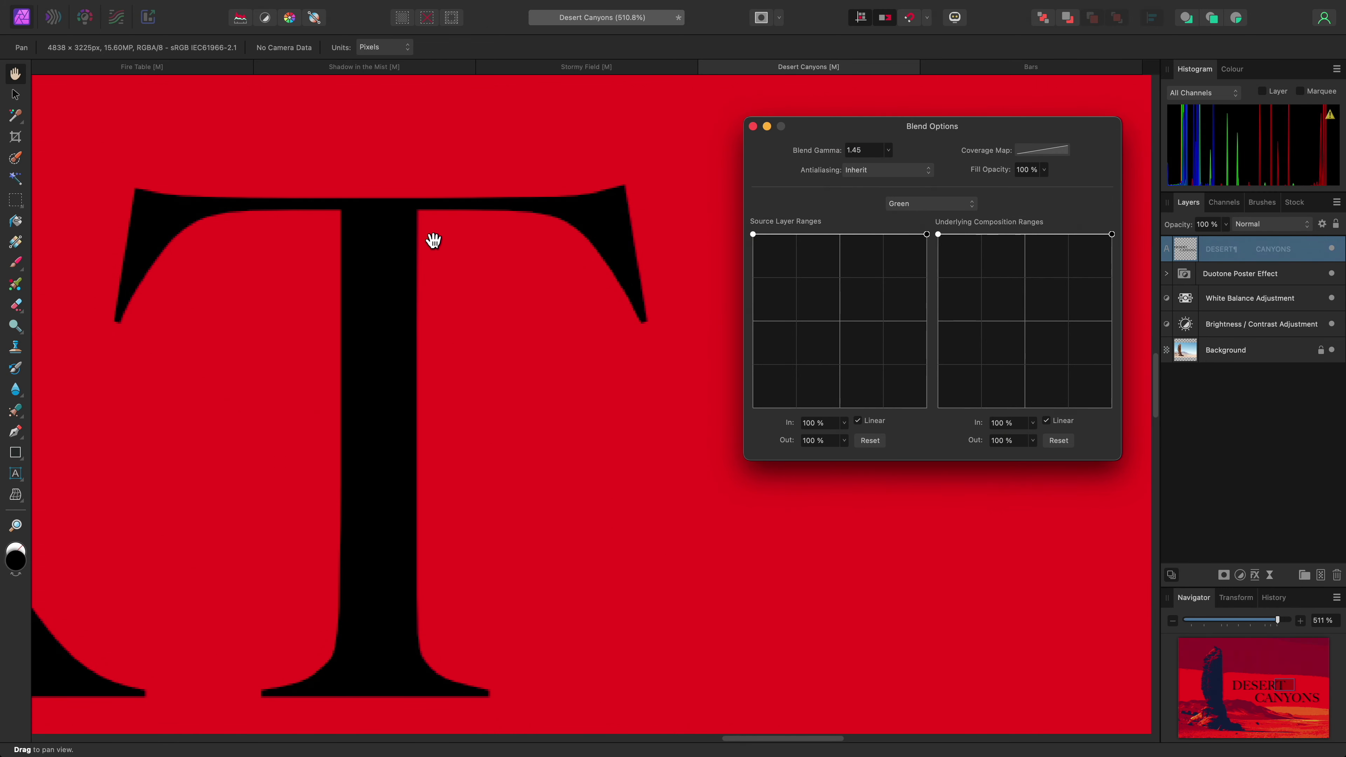
# Zoom in on the T's top-left corner and vary blend gamma from 1 upward, ending at 1.45.
pyautogui.moveTo(435, 234); pyautogui.dragTo(517, 300)
pyautogui.scroll(8, 247, 259)
pyautogui.scroll(4, 315, 281)
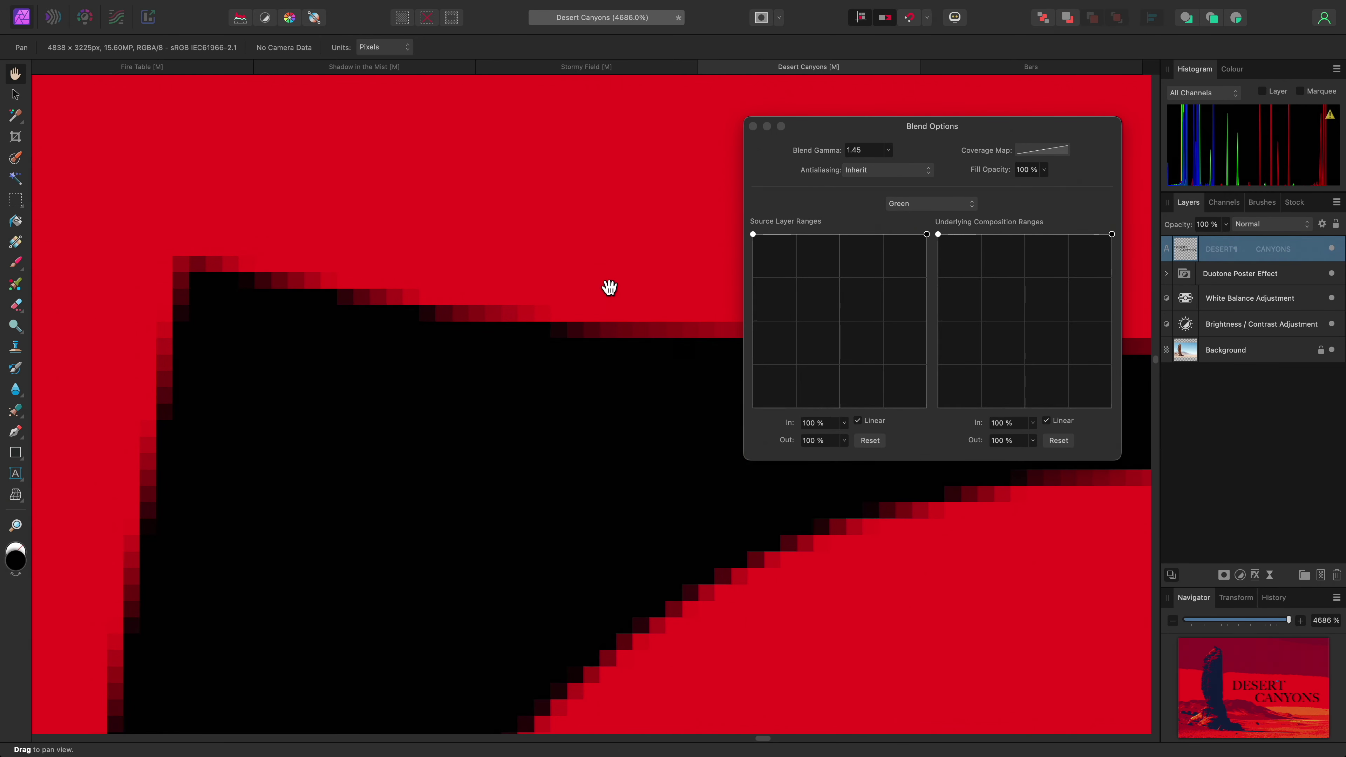
pyautogui.click(888, 151)
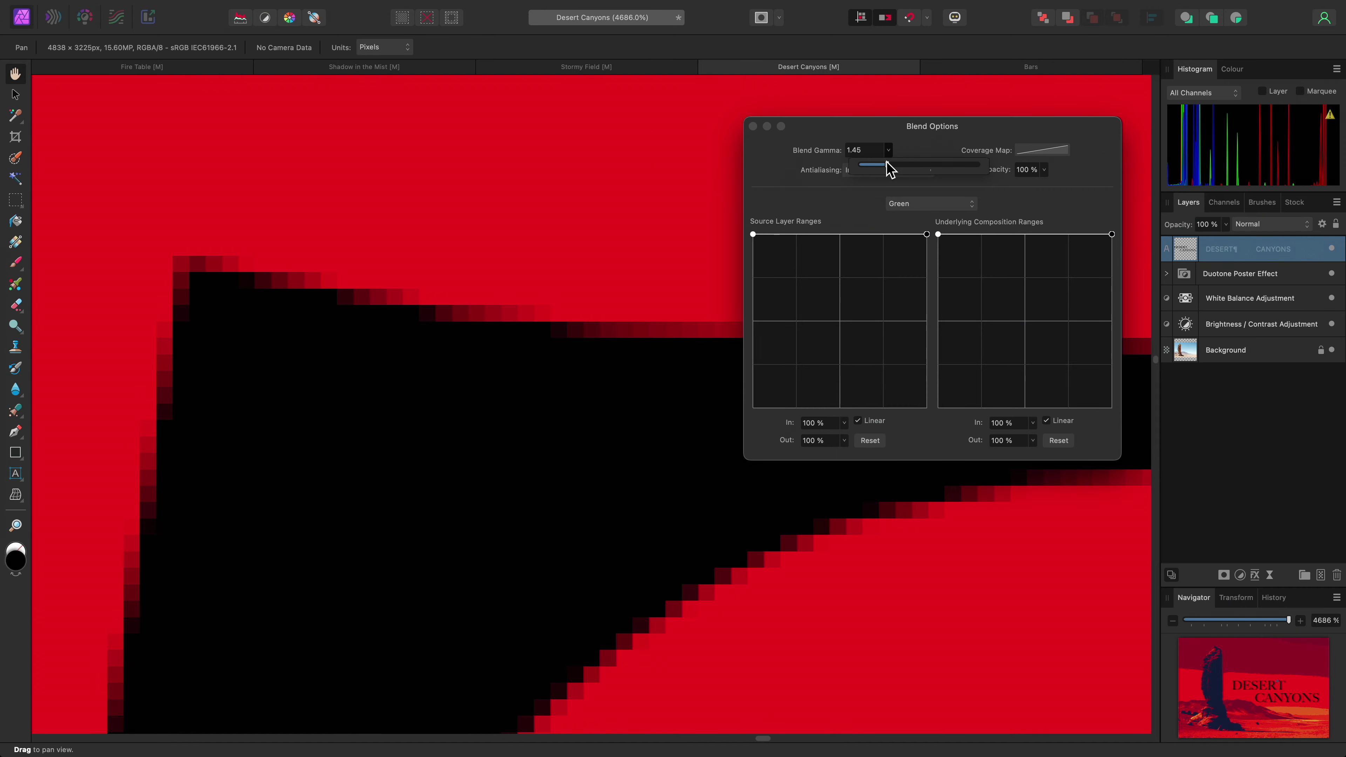
pyautogui.moveTo(887, 166); pyautogui.dragTo(851, 171)
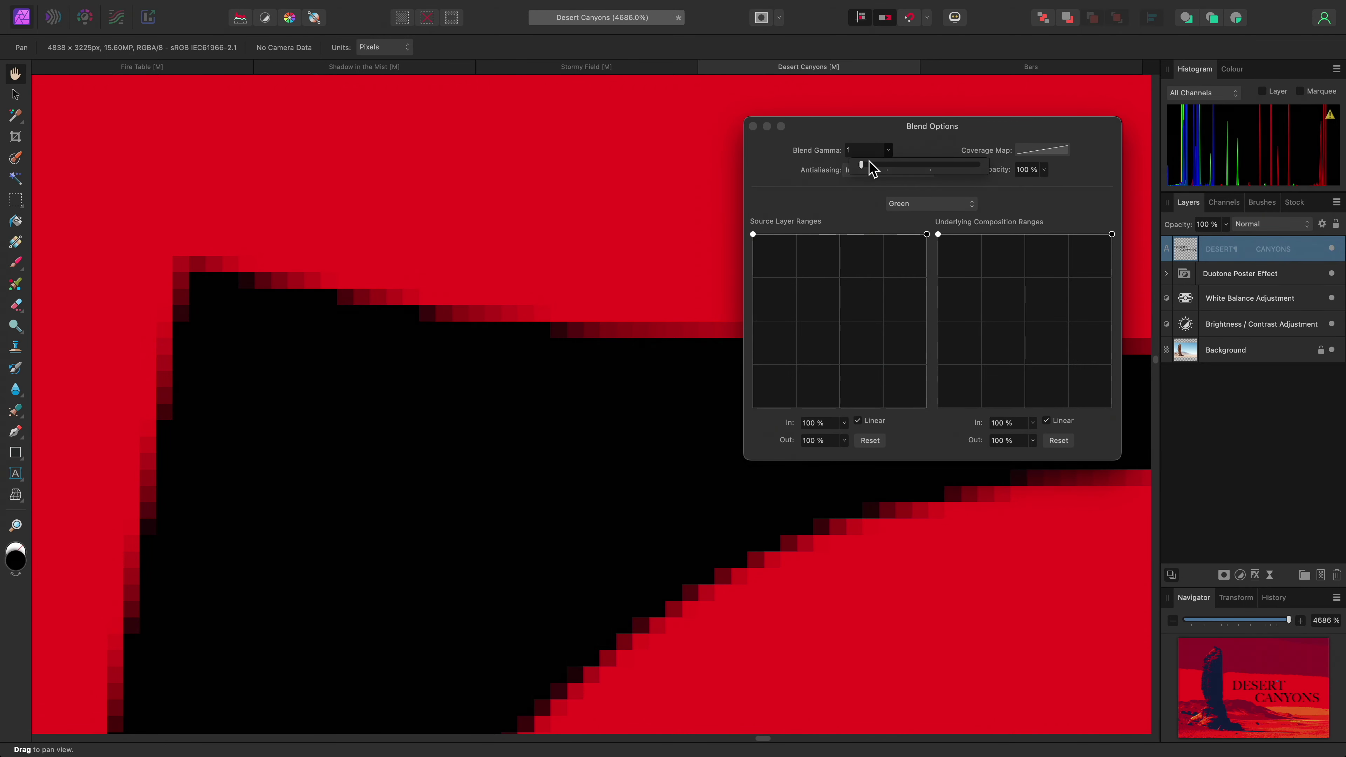
pyautogui.moveTo(869, 162)
pyautogui.mouseDown()
pyautogui.moveTo(932, 173)
pyautogui.moveTo(887, 173)
pyautogui.mouseUp()
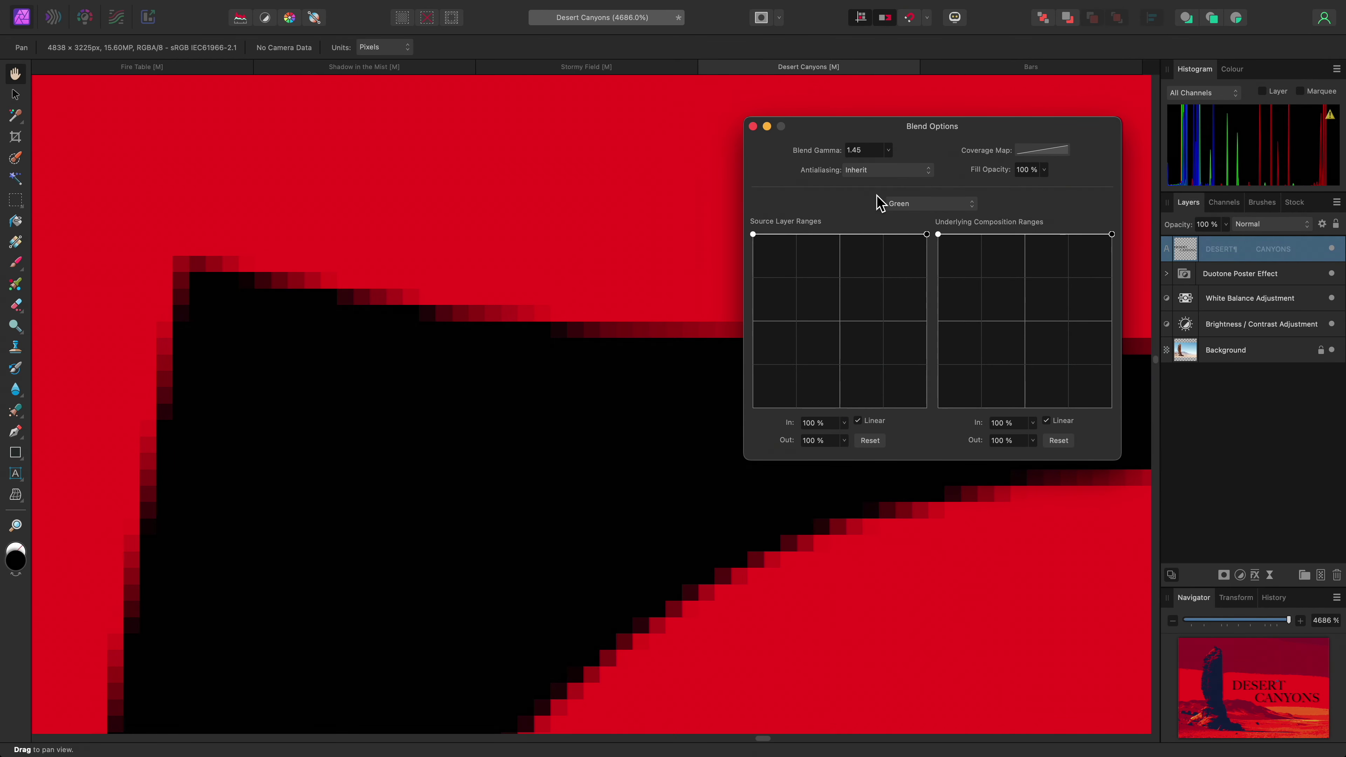
# Raise and lower the coverage map curve's start, then add a point that bends it upward.
pyautogui.click(1045, 151)
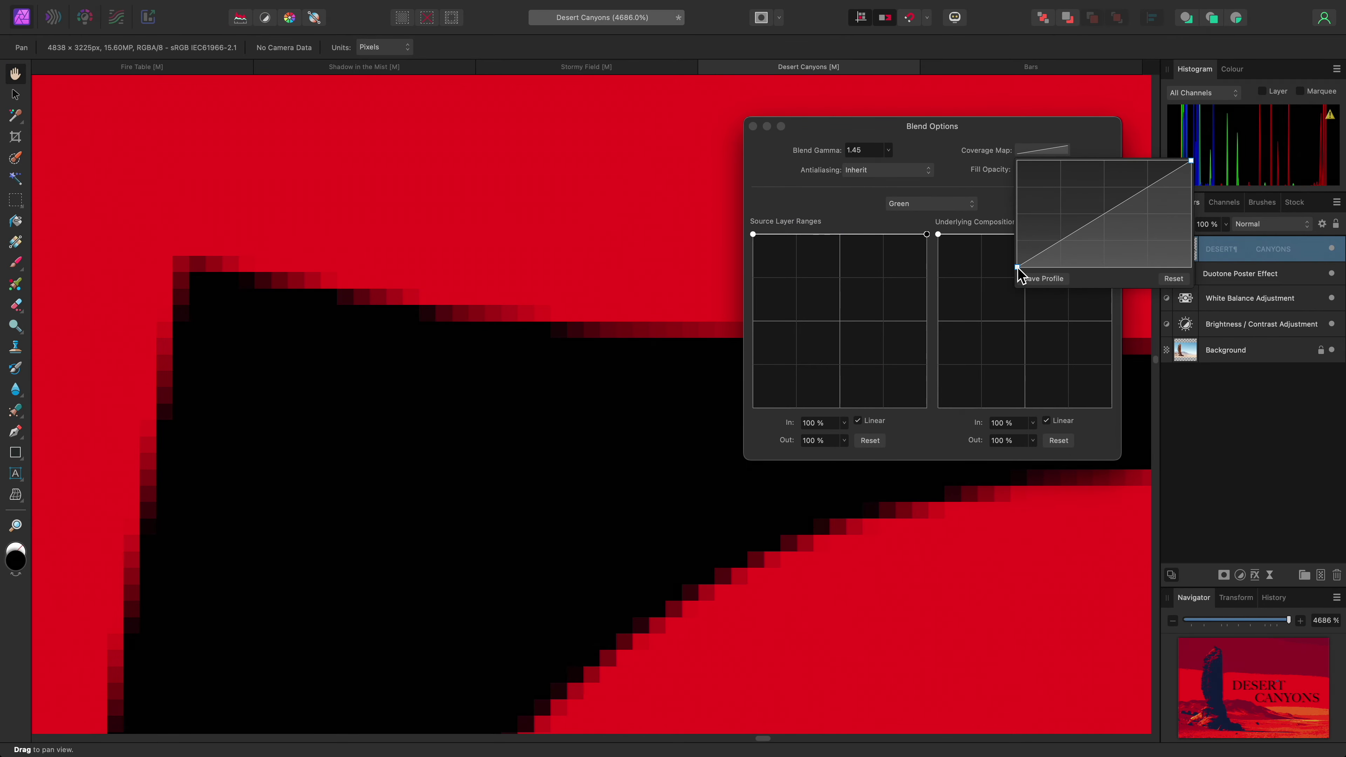
pyautogui.moveTo(1018, 268); pyautogui.dragTo(1011, 169)
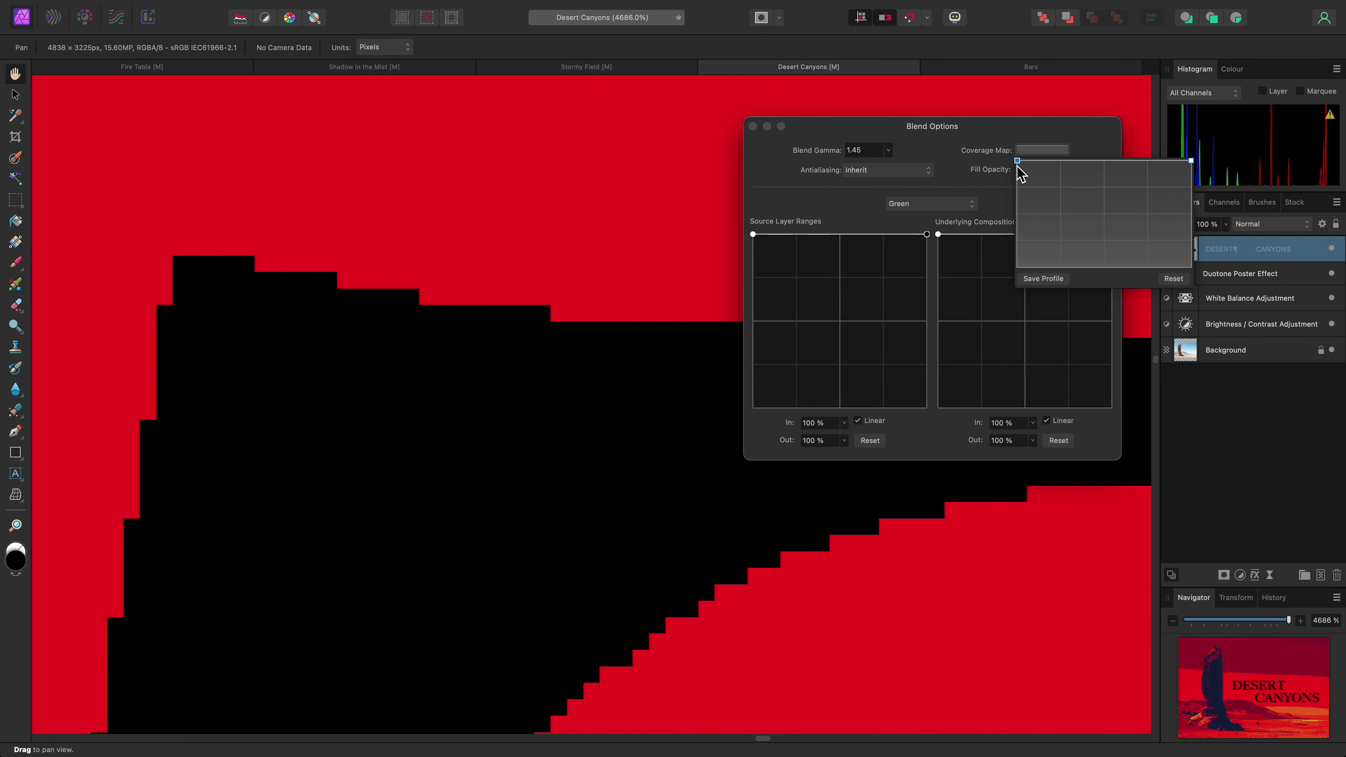
pyautogui.moveTo(1017, 160); pyautogui.dragTo(1010, 280)
pyautogui.moveTo(1084, 230); pyautogui.dragTo(1177, 280)
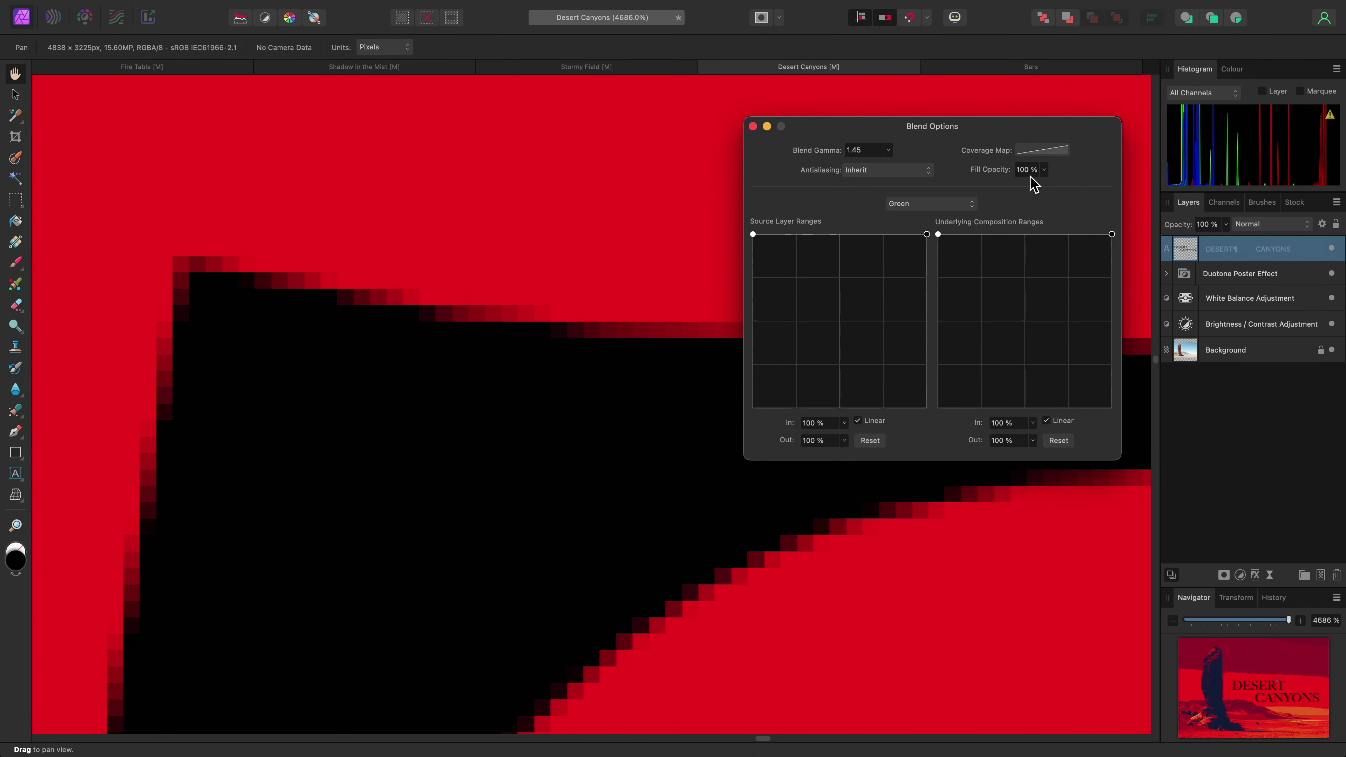
# Close Blend Options, switch to the Bars document, and expand then collapse the Bars group.
pyautogui.click(753, 126)
pyautogui.click(1004, 68)
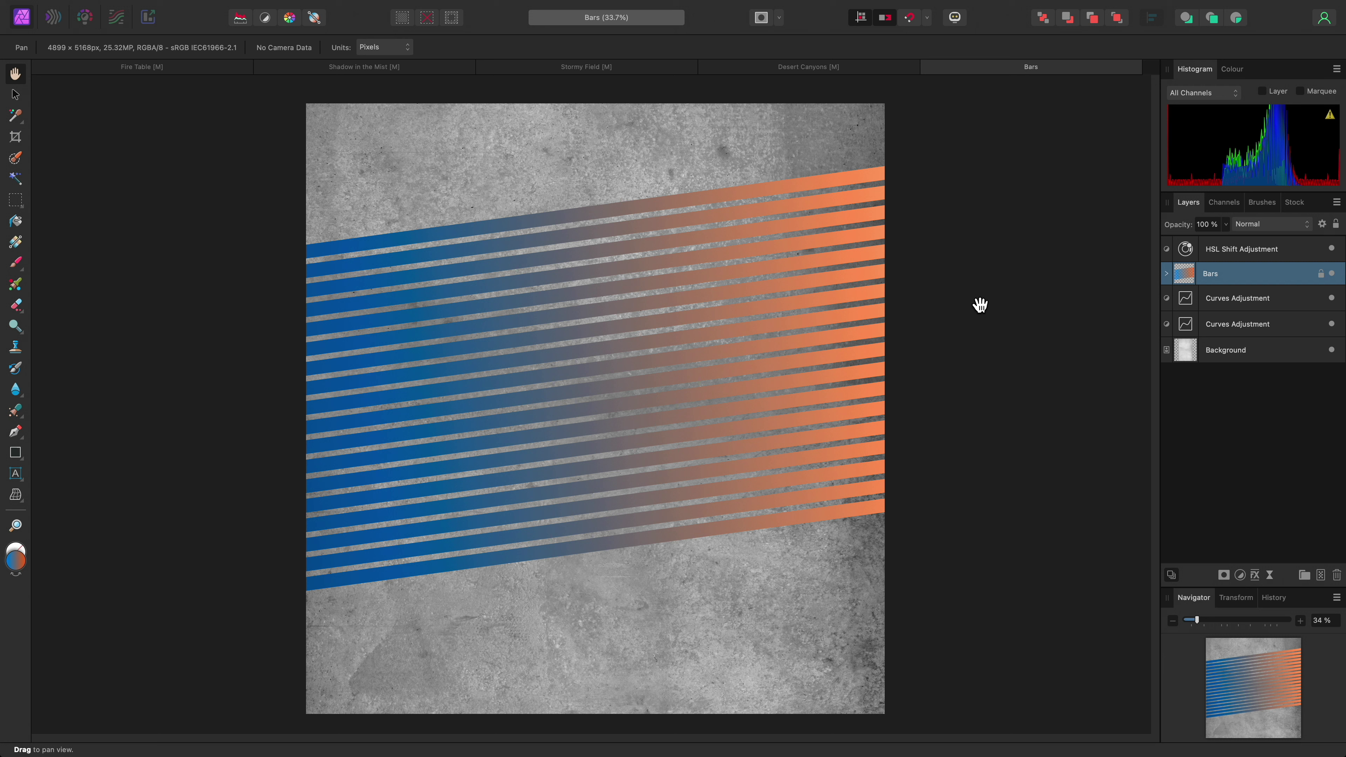
pyautogui.click(1167, 274)
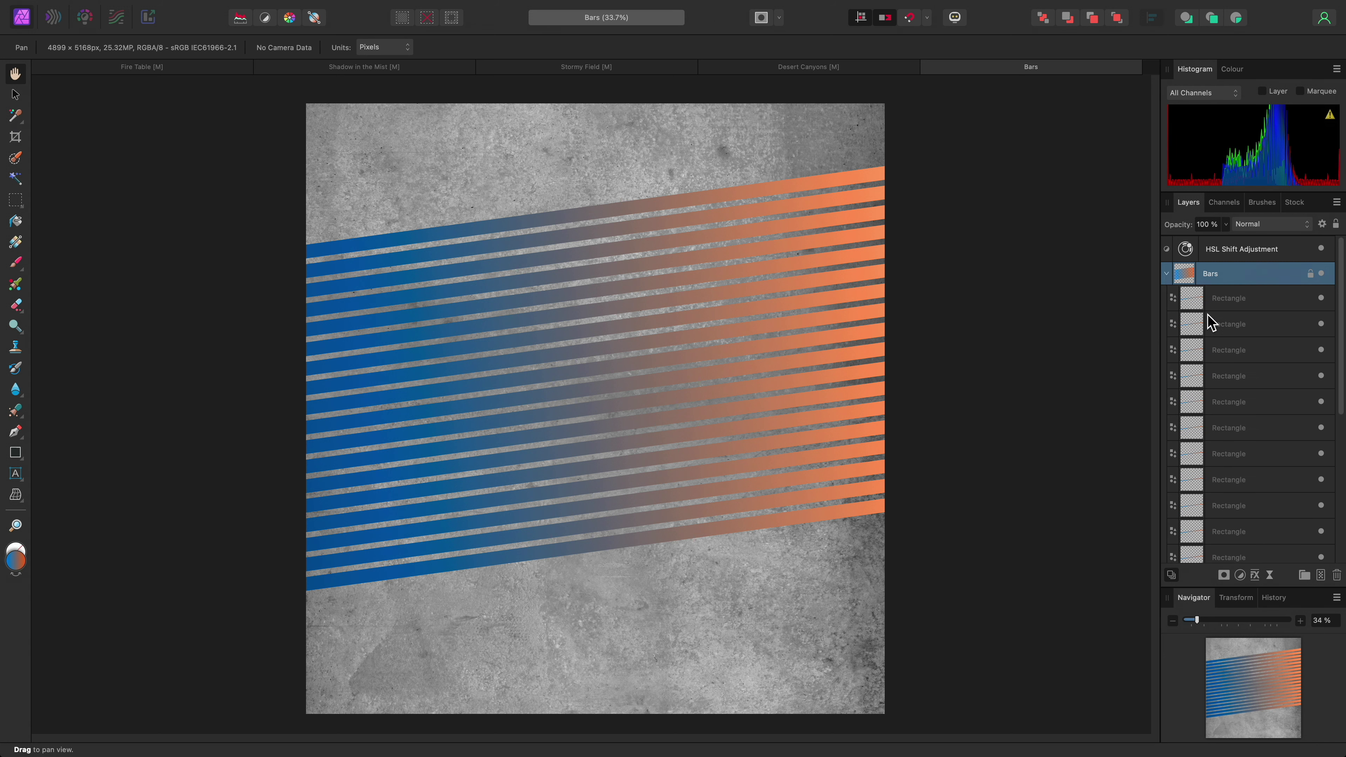
pyautogui.click(1166, 274)
# Set the Bars group's blend mode to Hard Mix at 100% opacity.
pyautogui.click(1297, 228)
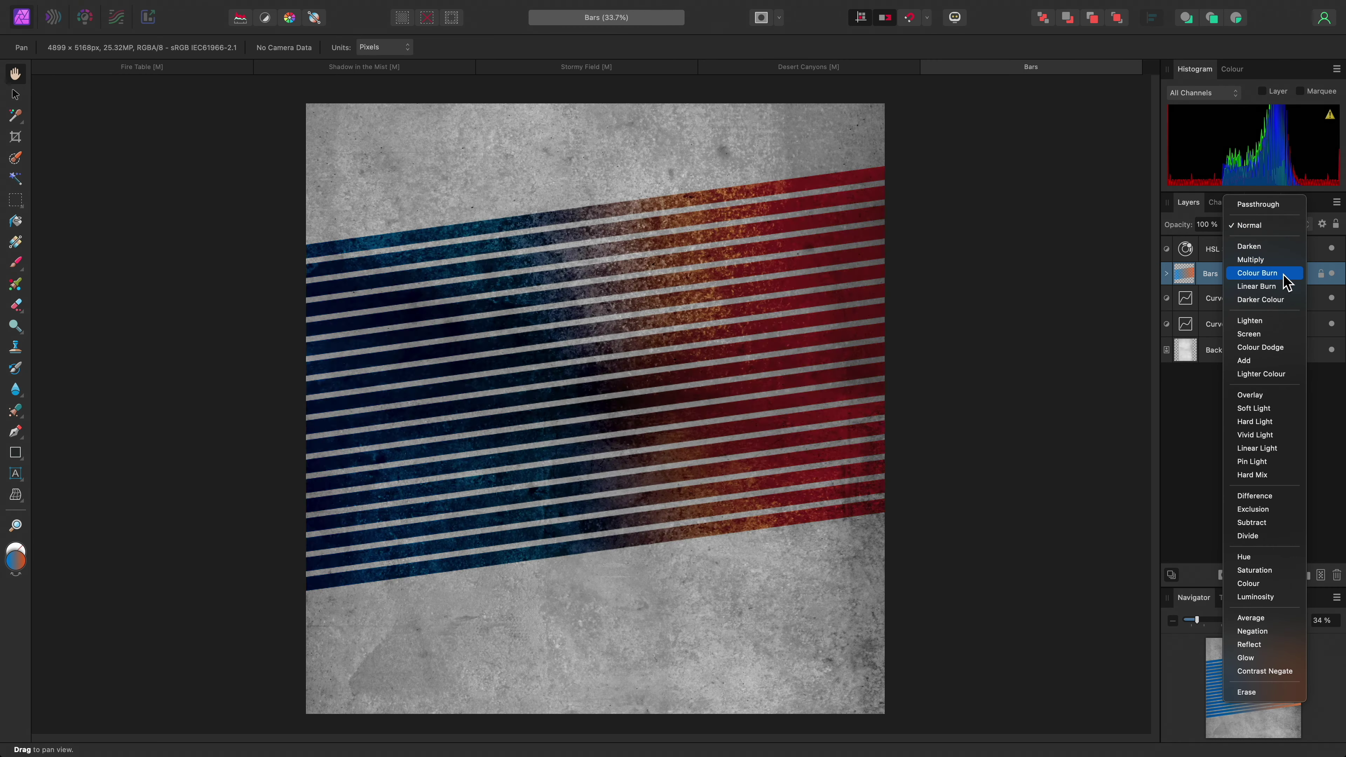
pyautogui.click(1252, 475)
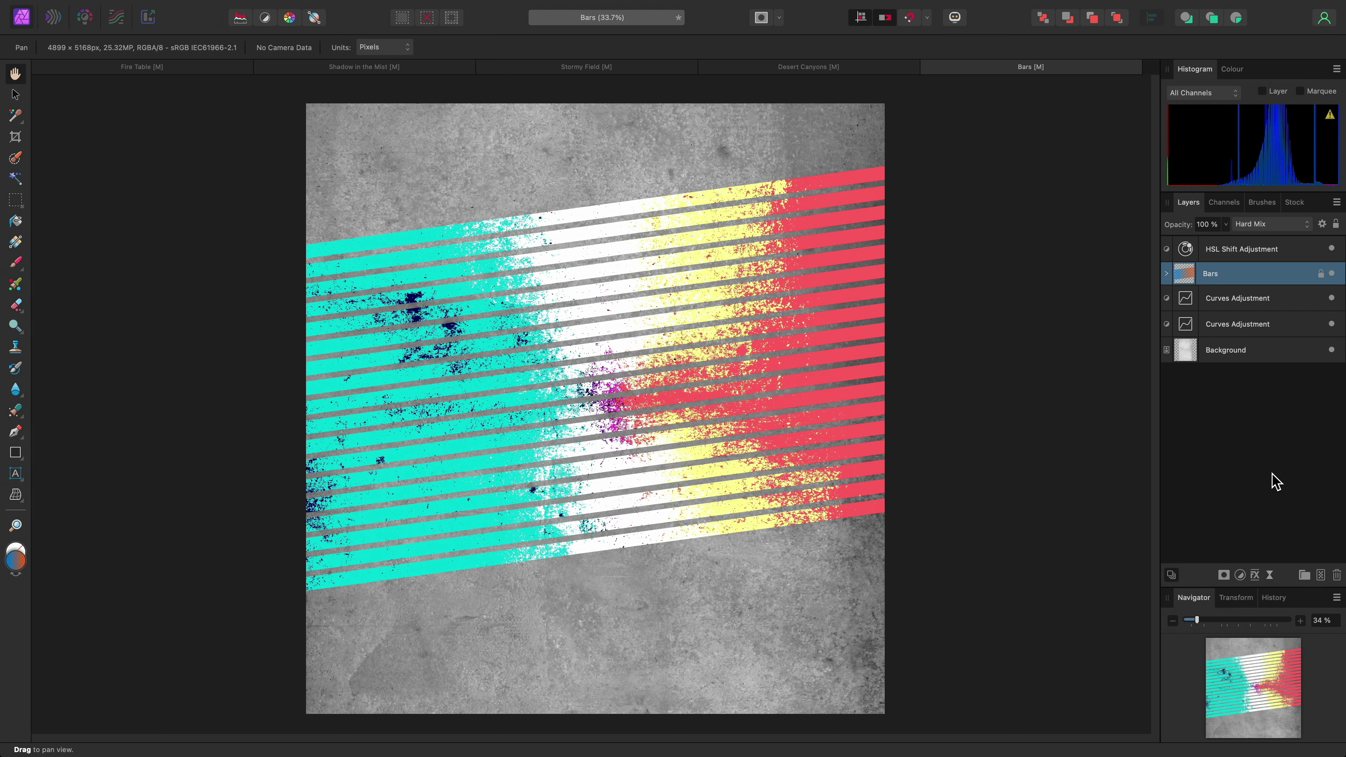
pyautogui.moveTo(1227, 225); pyautogui.dragTo(1251, 247)
# Open Blend Options for Bars, shift the view, and drag Fill Opacity down to 64%.
pyautogui.click(1322, 224)
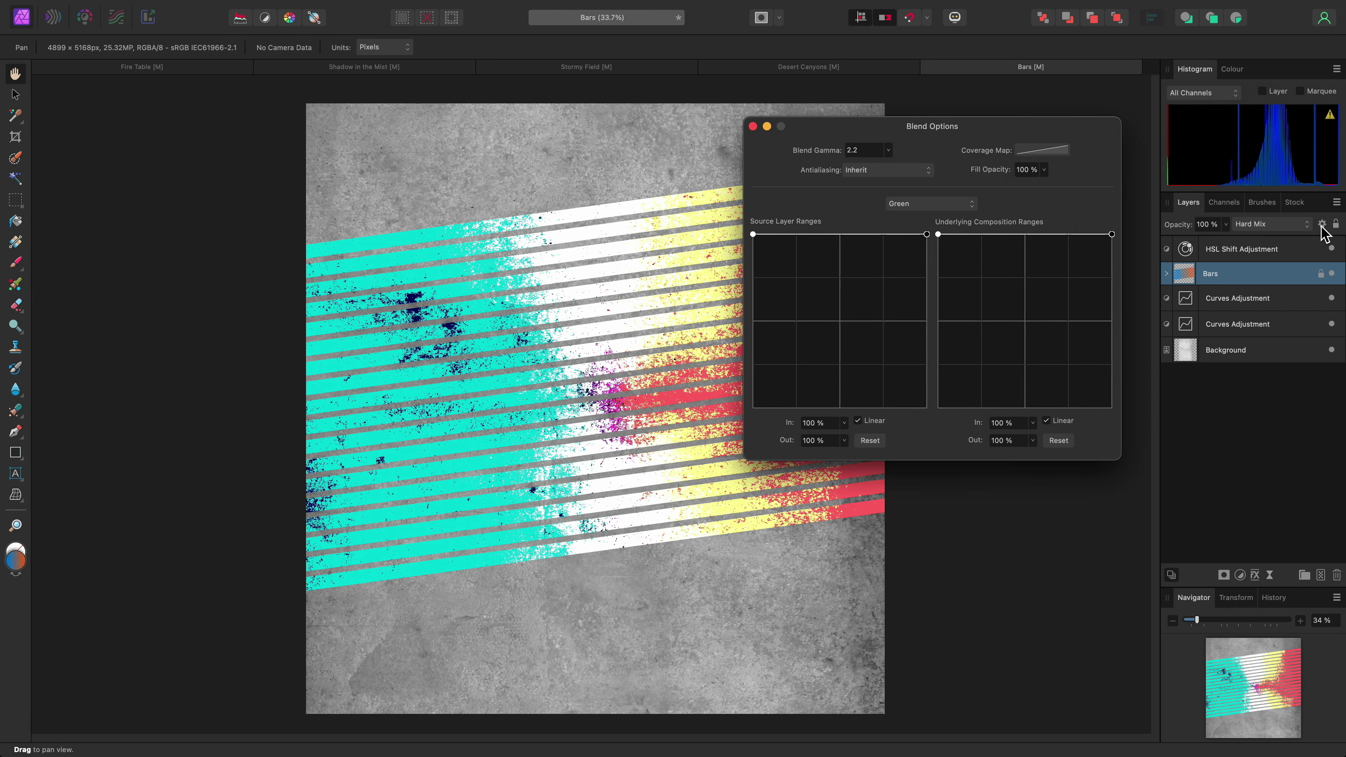
pyautogui.moveTo(644, 397); pyautogui.dragTo(482, 386)
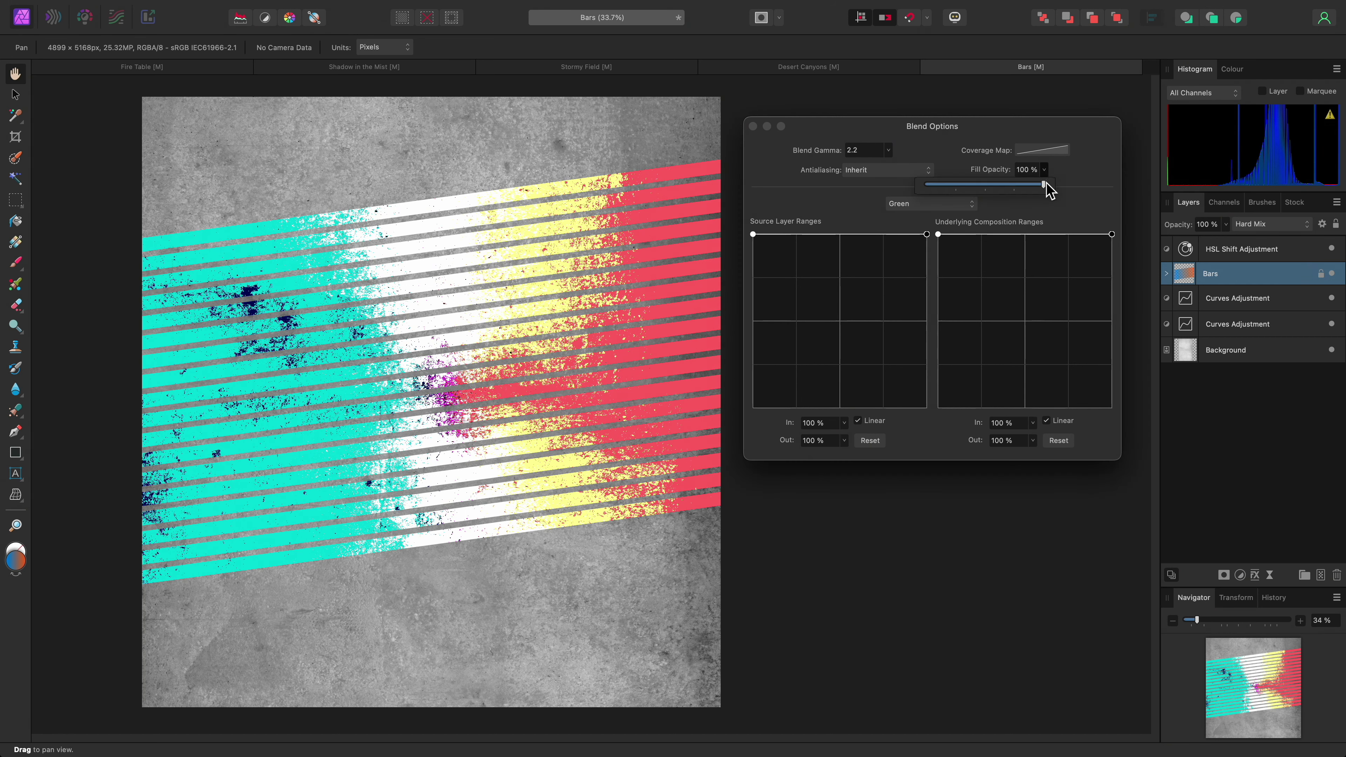
pyautogui.moveTo(1046, 185); pyautogui.dragTo(1004, 208)
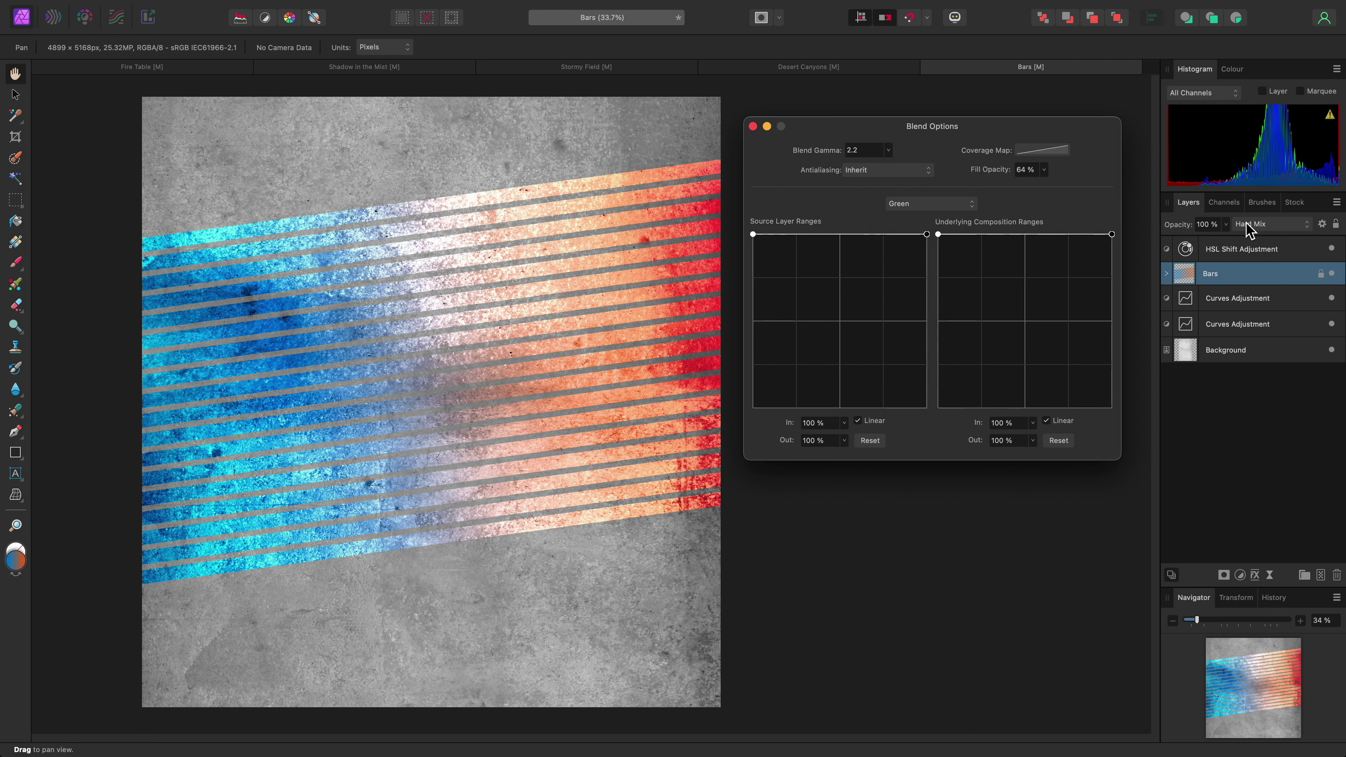
# Switch Bars to Difference and try fill opacity at 50% and back at 100%.
pyautogui.click(1288, 225)
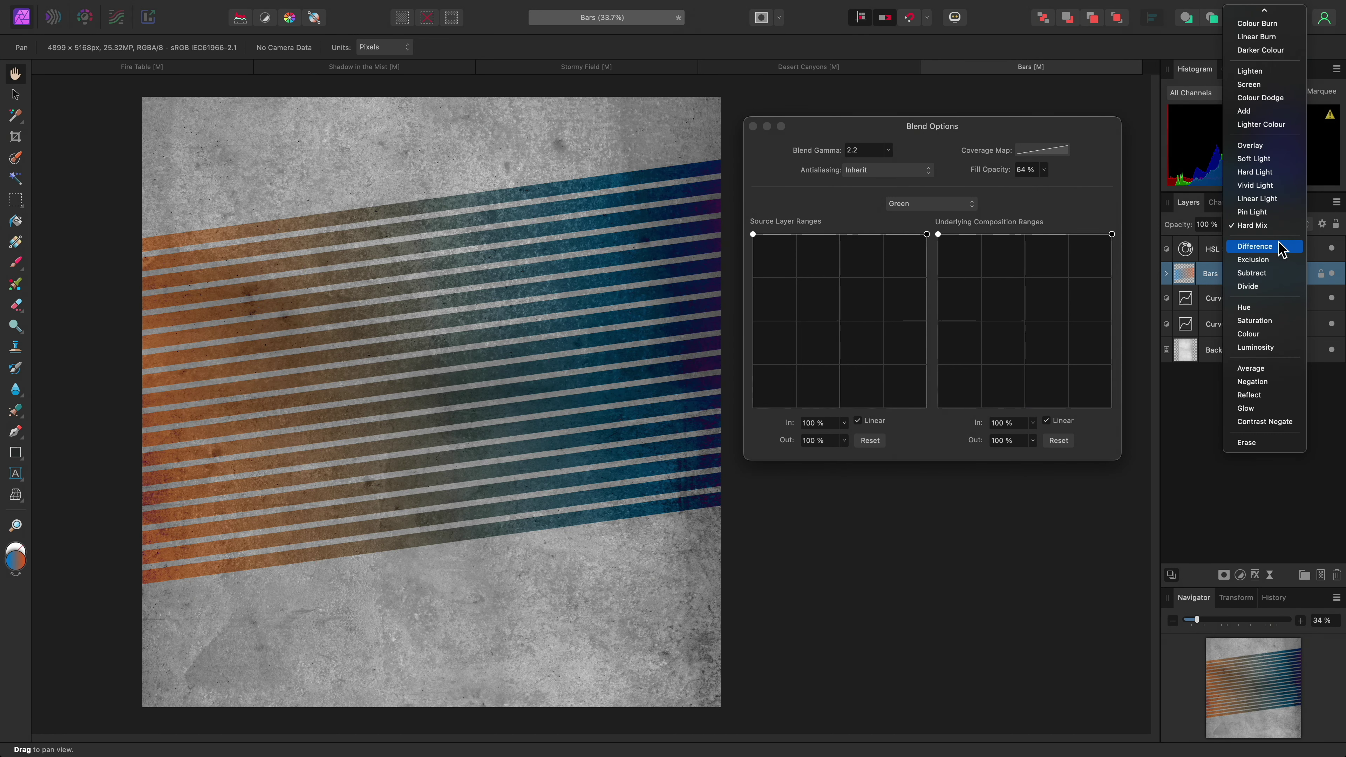
pyautogui.click(1281, 248)
pyautogui.click(1043, 169)
pyautogui.moveTo(1043, 185); pyautogui.dragTo(1110, 195)
pyautogui.click(1044, 169)
# Compare layer opacity at 50% and back at 100%, then leave fill opacity at 50%.
pyautogui.click(1226, 224)
pyautogui.moveTo(1226, 239); pyautogui.dragTo(1170, 246)
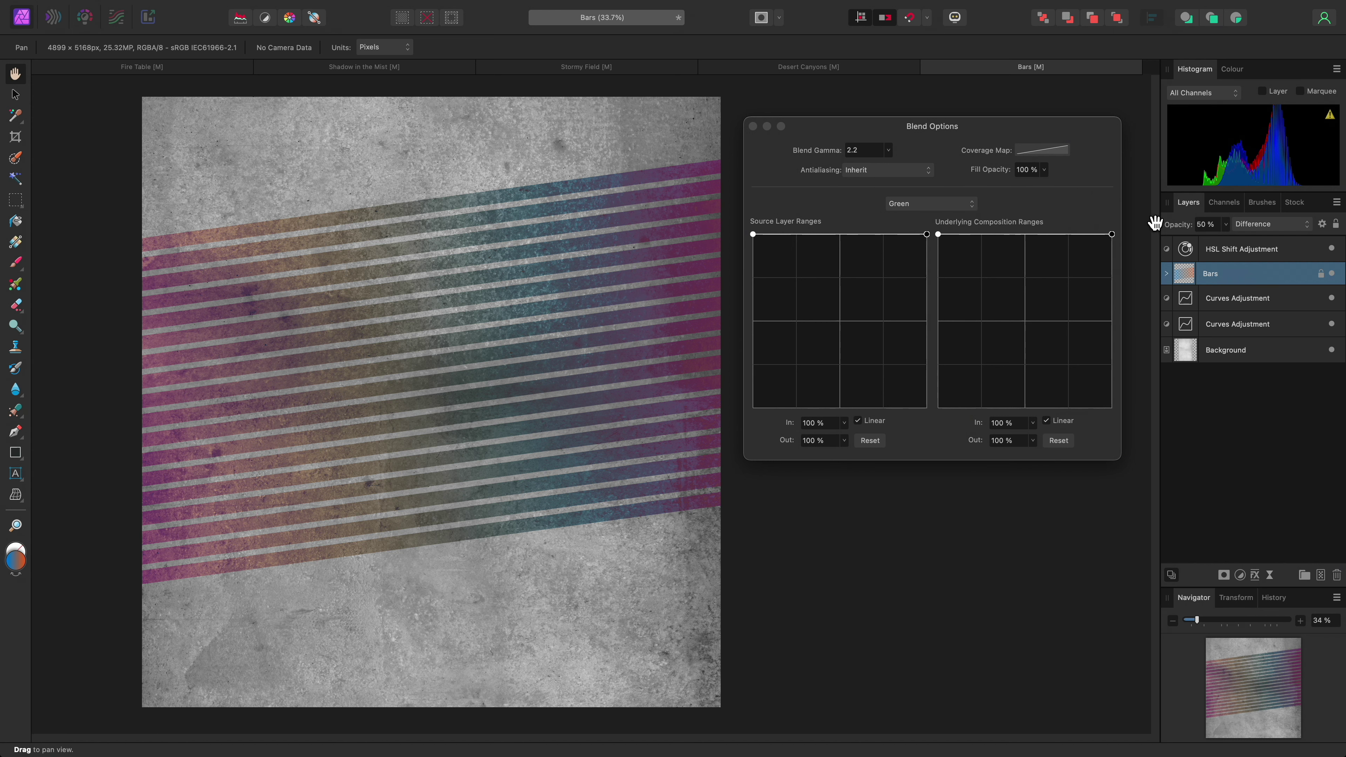
pyautogui.moveTo(1225, 223); pyautogui.dragTo(1298, 256)
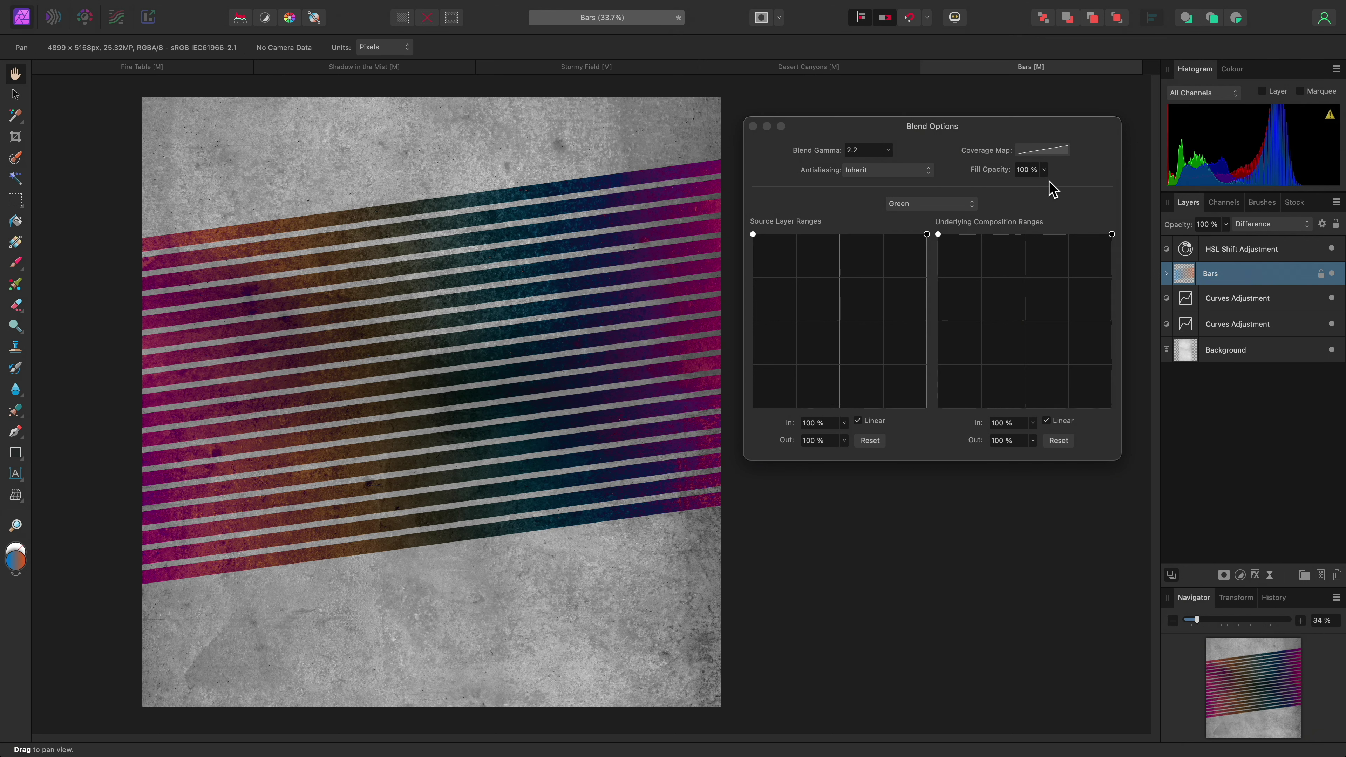
pyautogui.click(1044, 170)
pyautogui.moveTo(1045, 186); pyautogui.dragTo(983, 210)
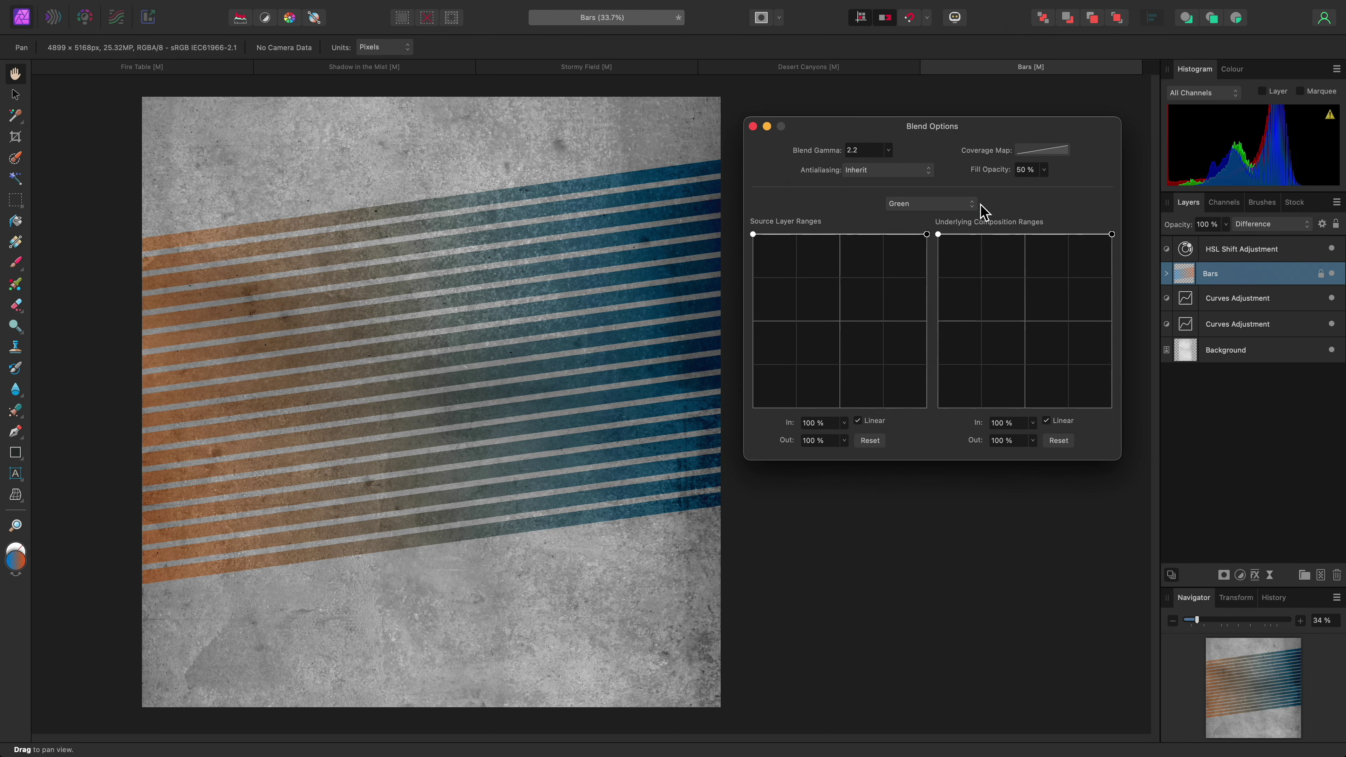
pyautogui.click(1274, 223)
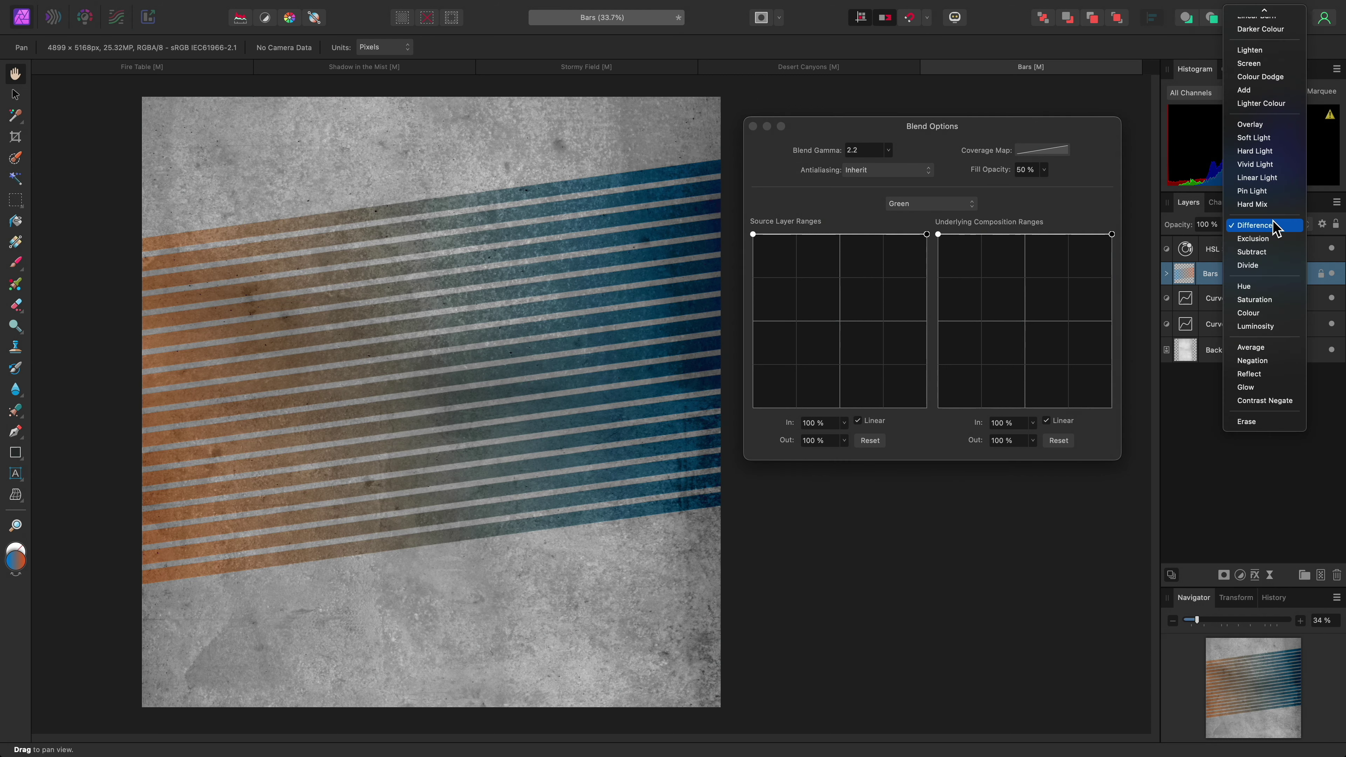
pyautogui.scroll(1, 1273, 94)
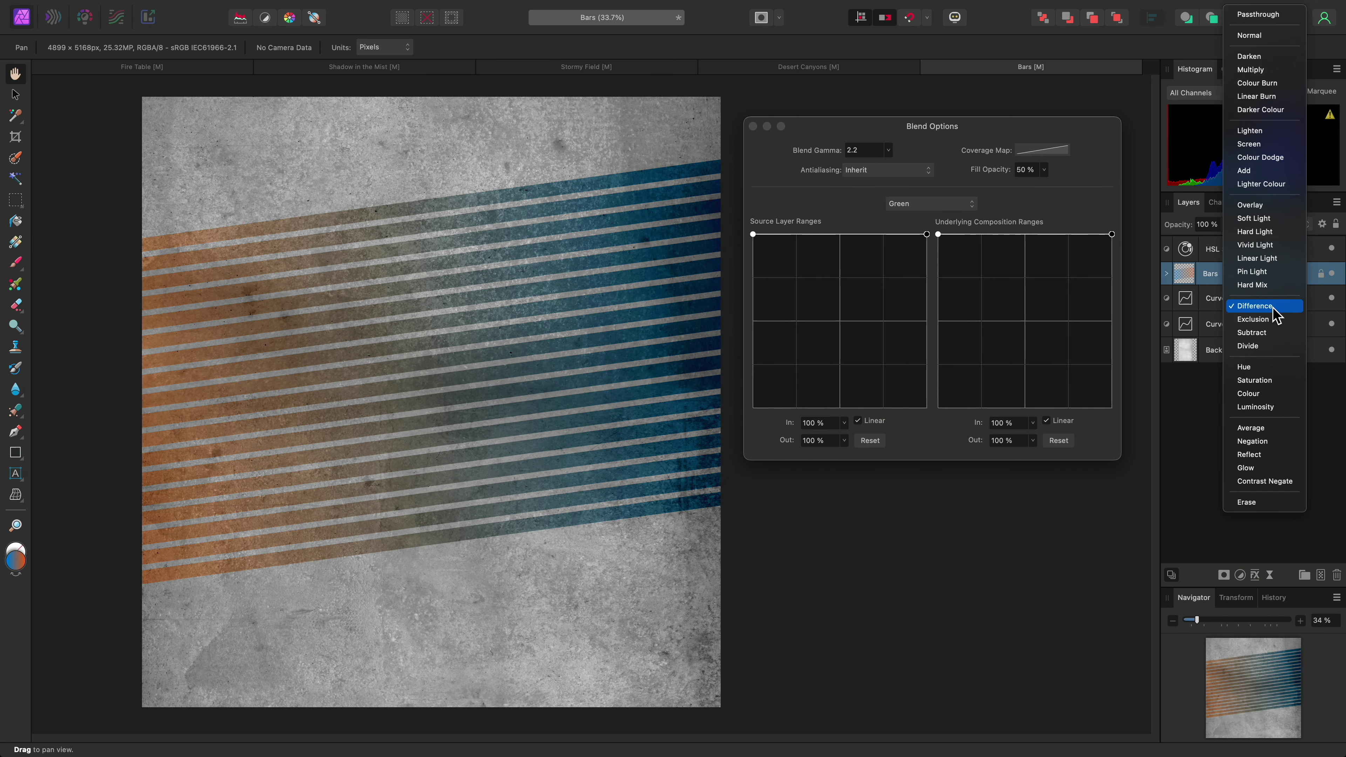
# Switch the Bars group's blend mode back to Hard Mix.
pyautogui.click(1276, 290)
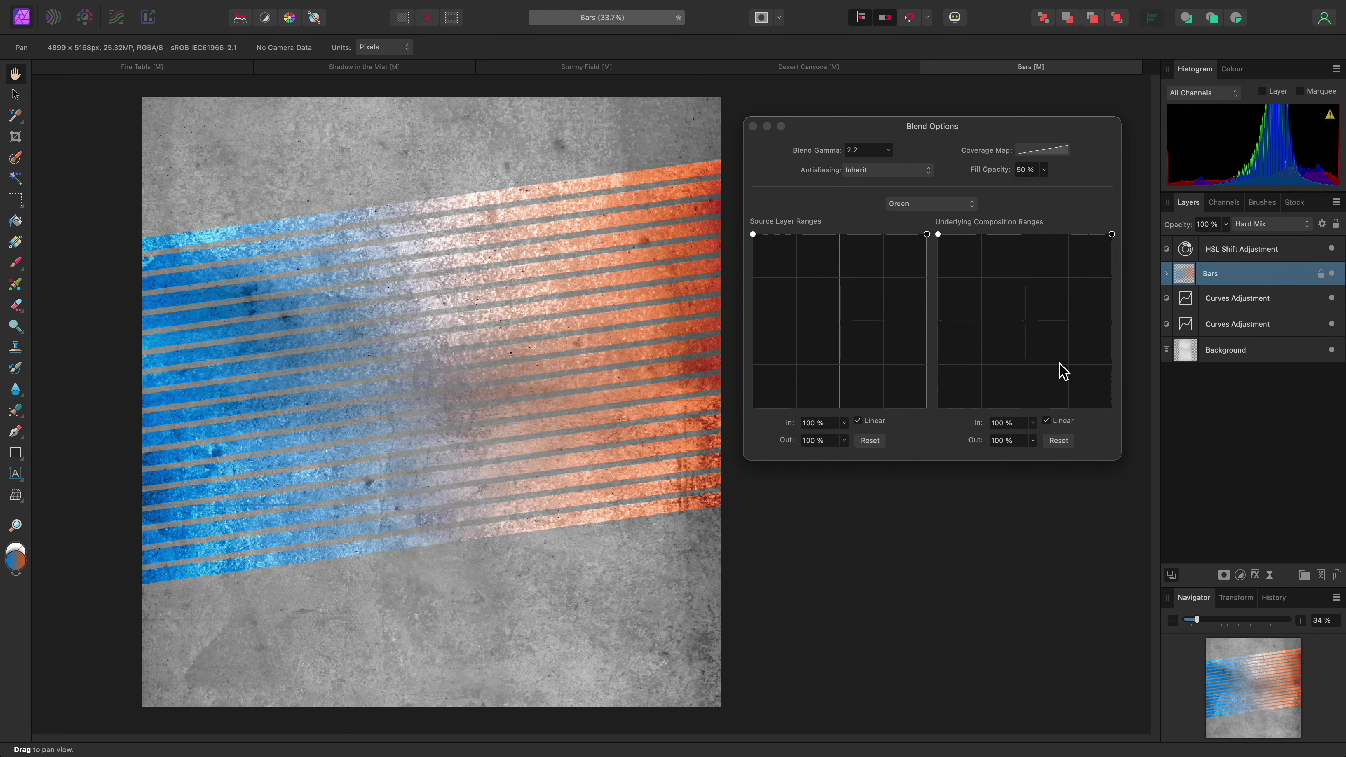